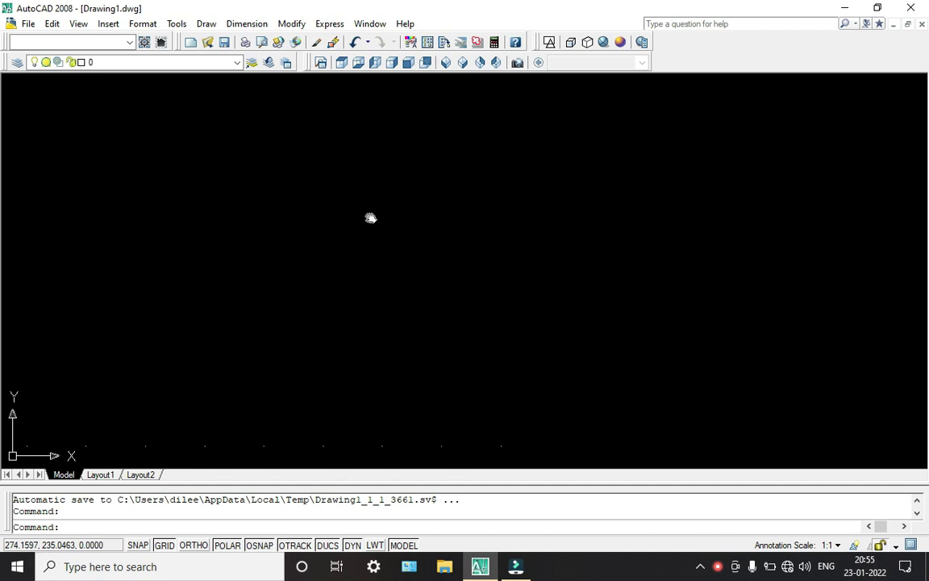
scroll(423, 195, "up", 2)
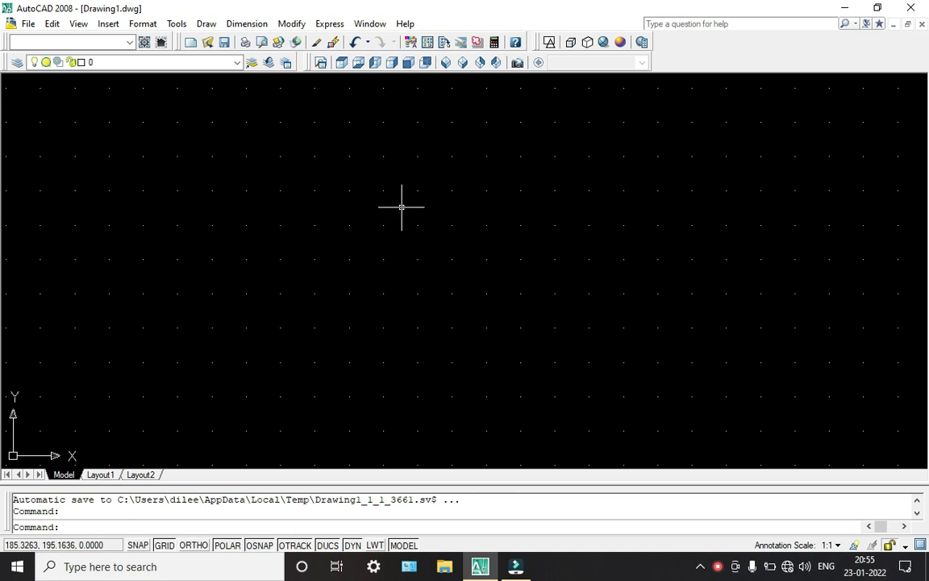
left_click(31, 23)
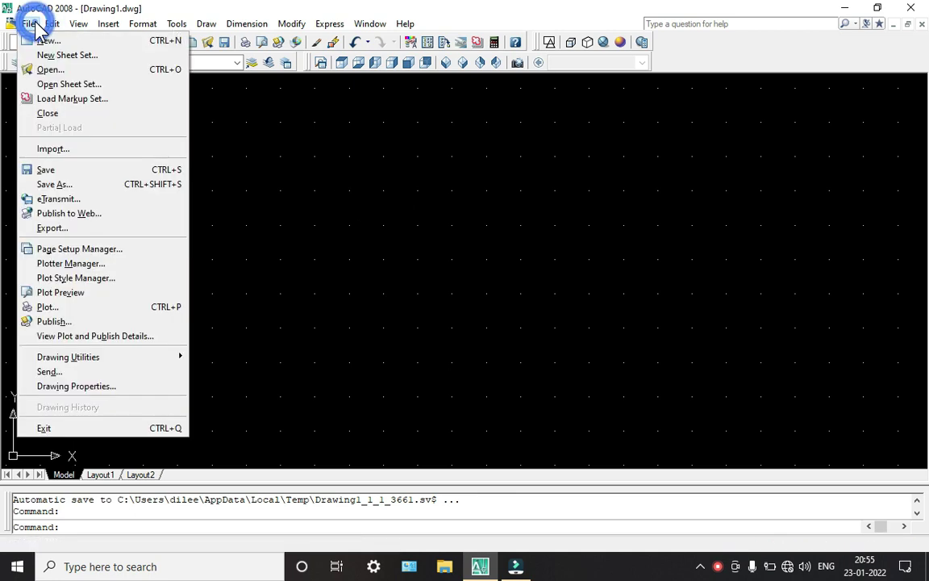
mouse_move(50, 26)
mouse_move(80, 28)
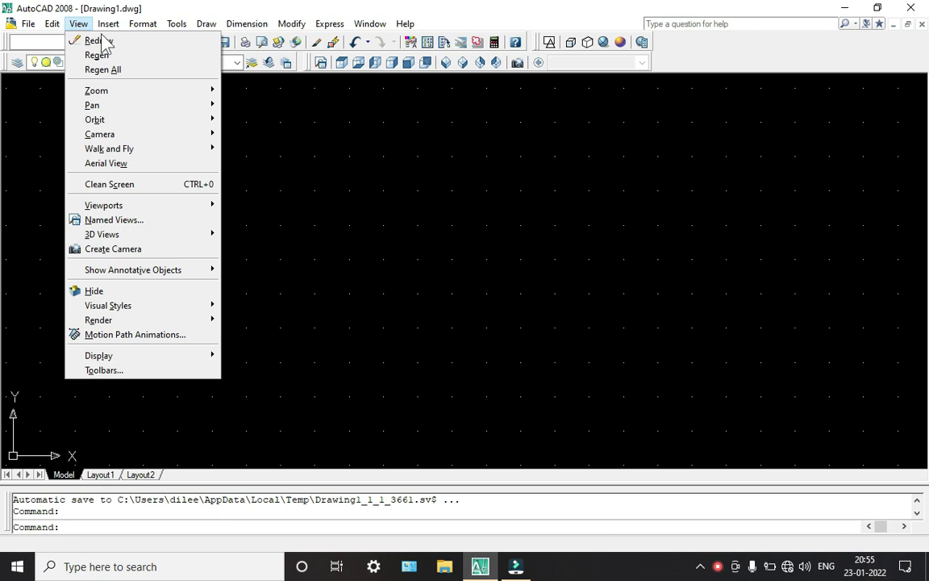
mouse_move(108, 24)
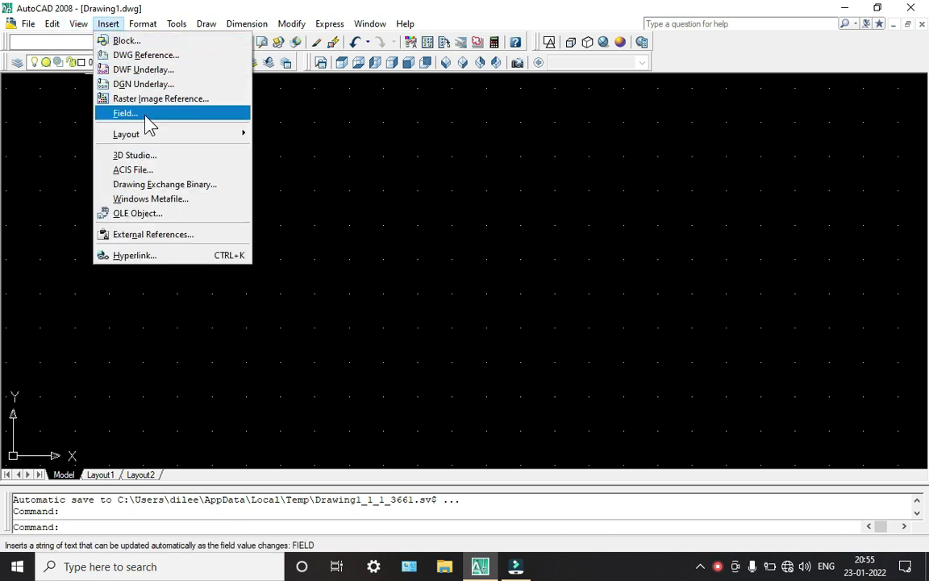
mouse_move(150, 25)
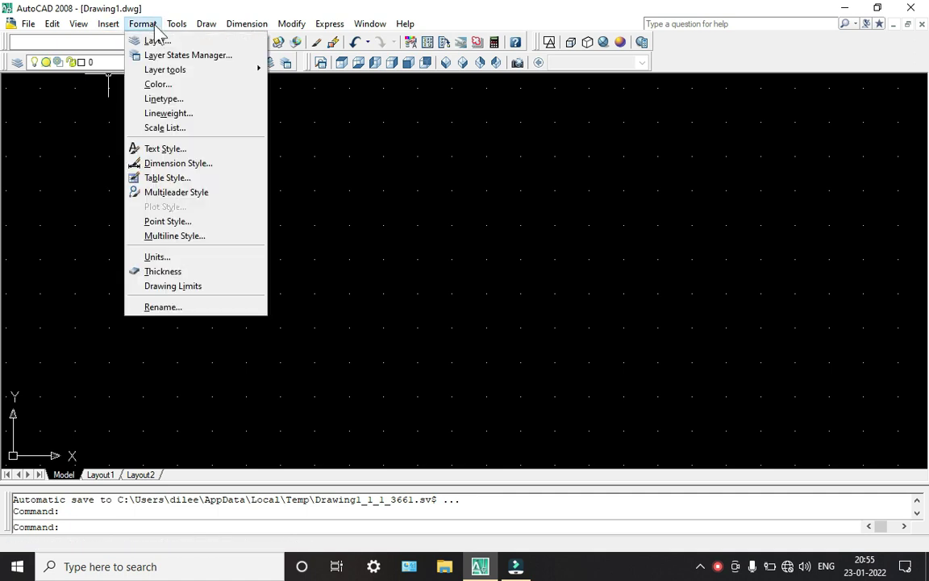
mouse_move(177, 24)
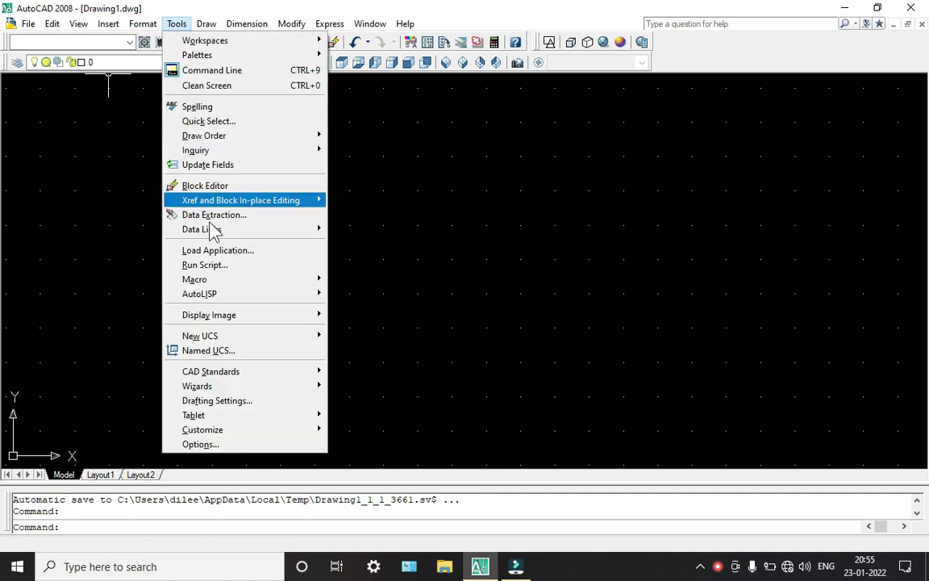
mouse_move(212, 28)
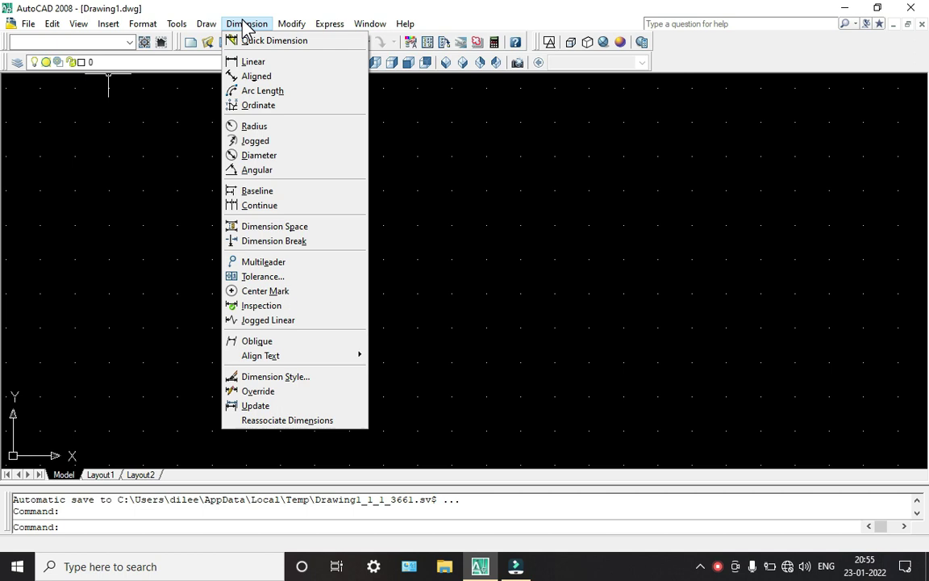
mouse_move(286, 29)
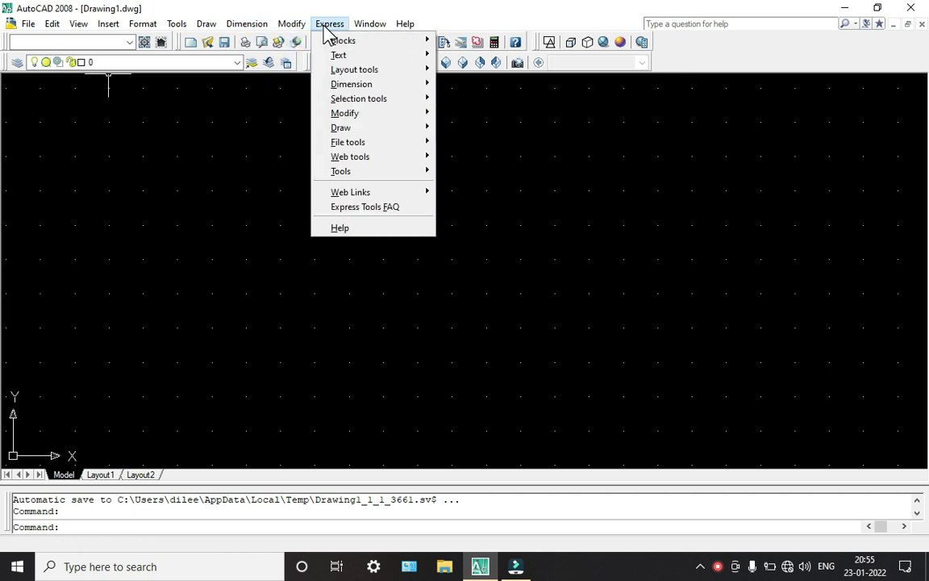
mouse_move(377, 28)
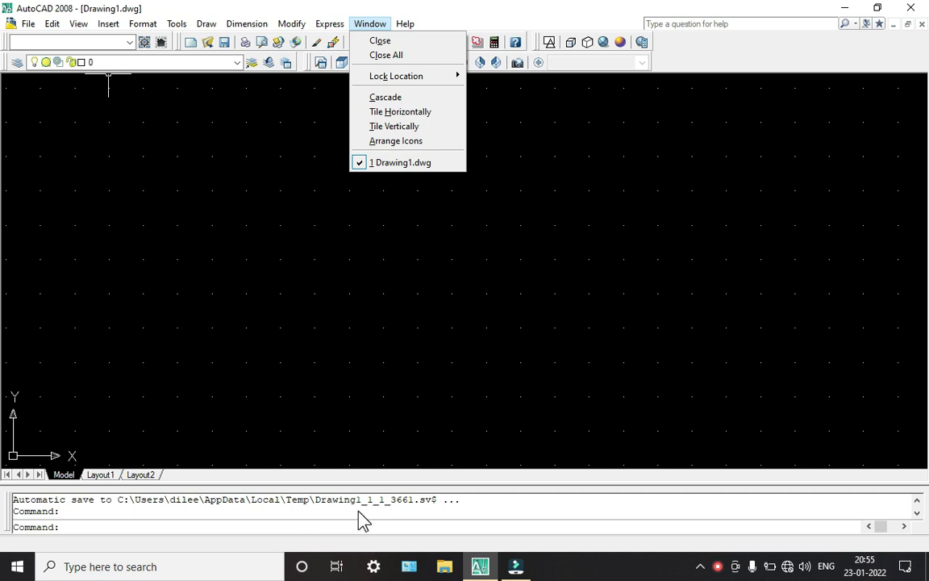
left_click(429, 311)
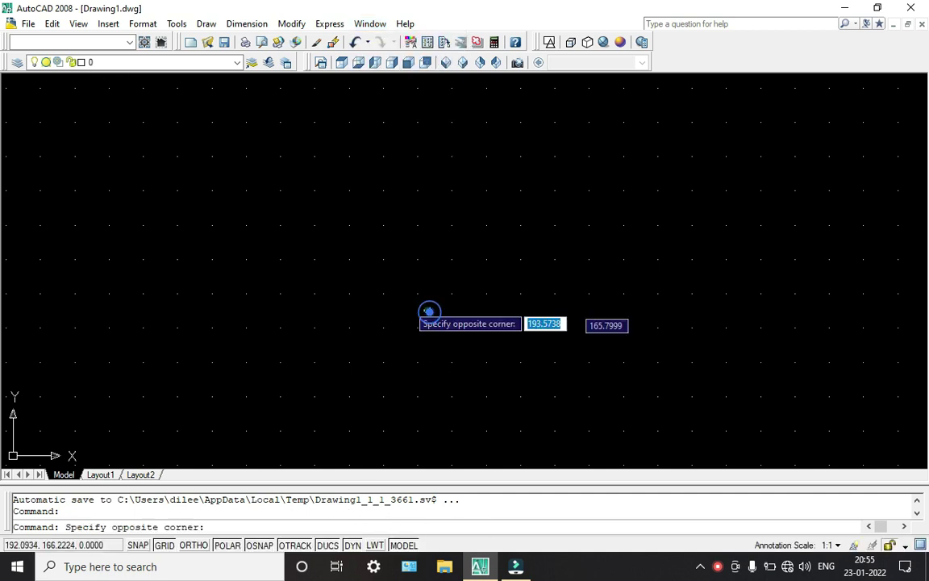
left_click(410, 292)
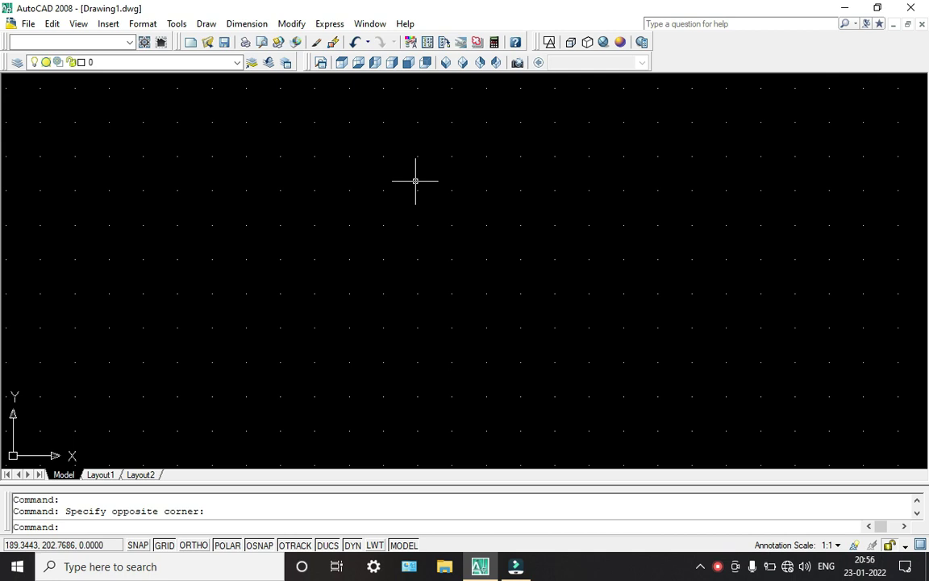
Switch the drawing to isometric snap style by setting SNAPSTYL to 1, and turn the grid off.
type("snapstyl")
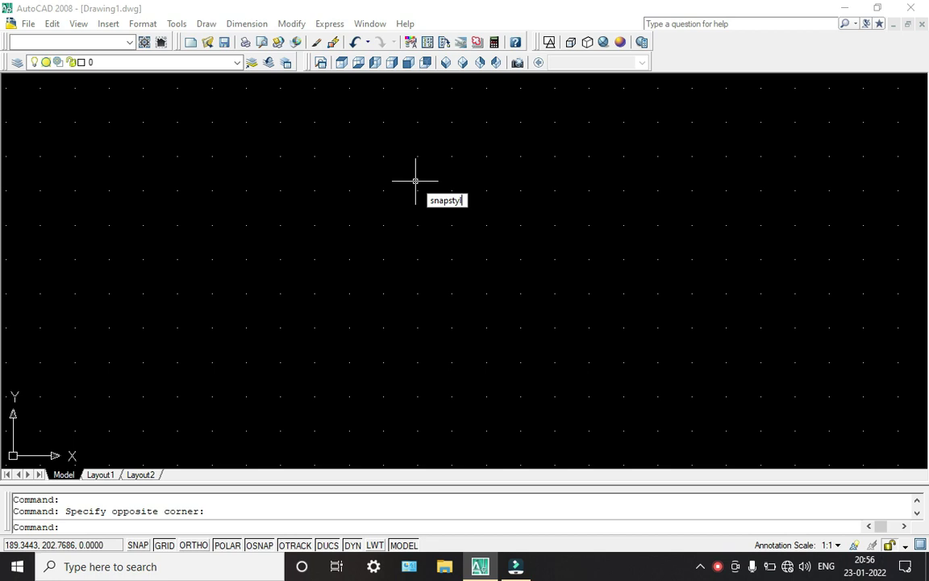
key("Return")
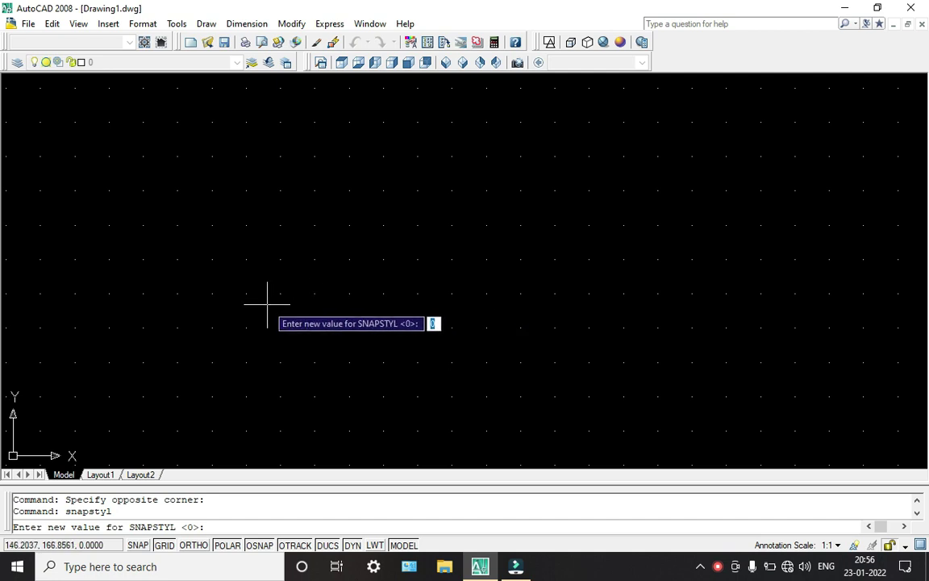
type("1")
key("Return")
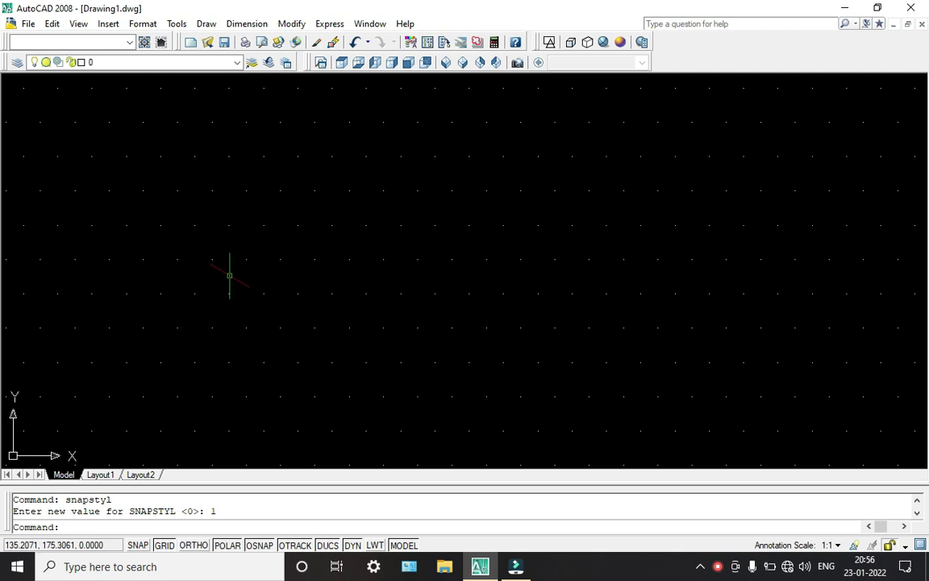
key("F7")
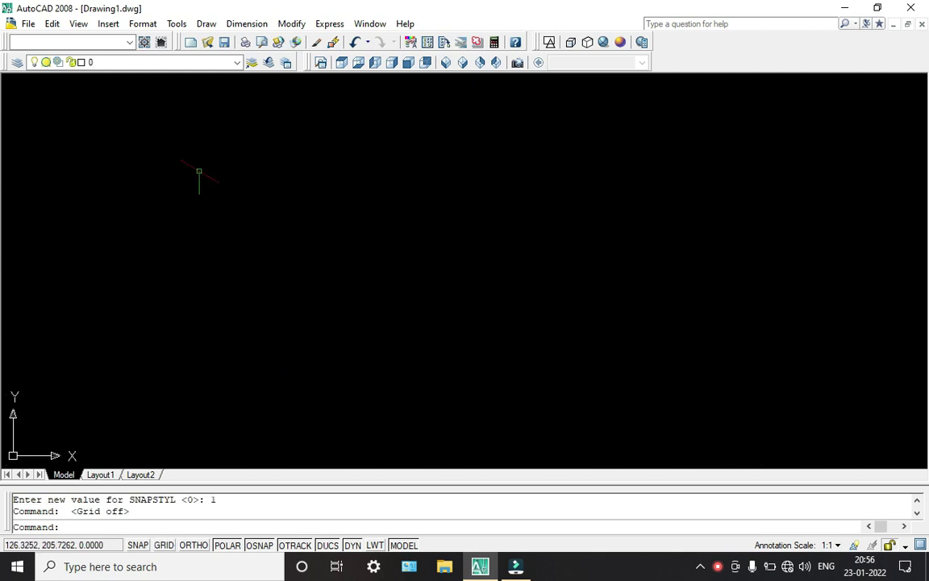
Turn ortho mode on while trying out a line along the isometric axes, and cancel the line without placing its second point.
type("l")
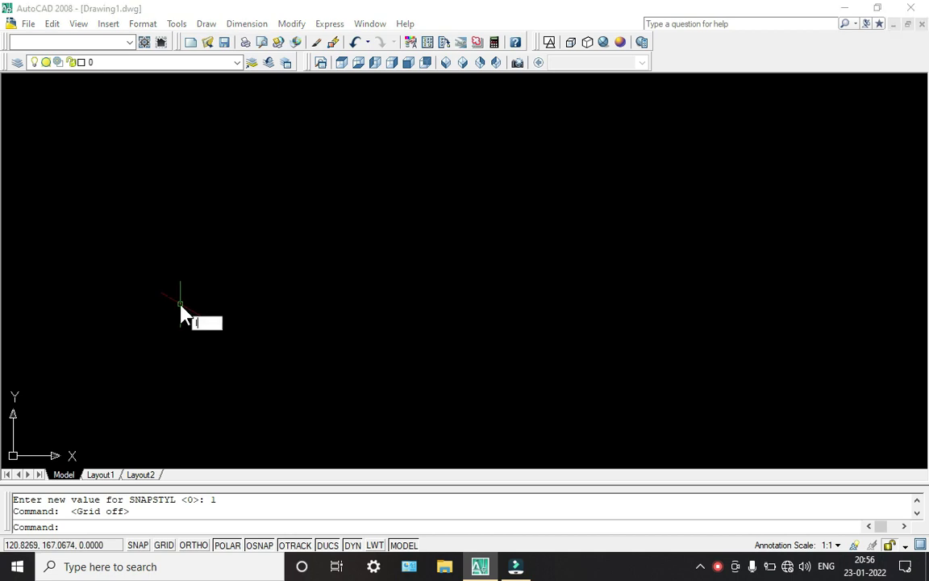
key("Return")
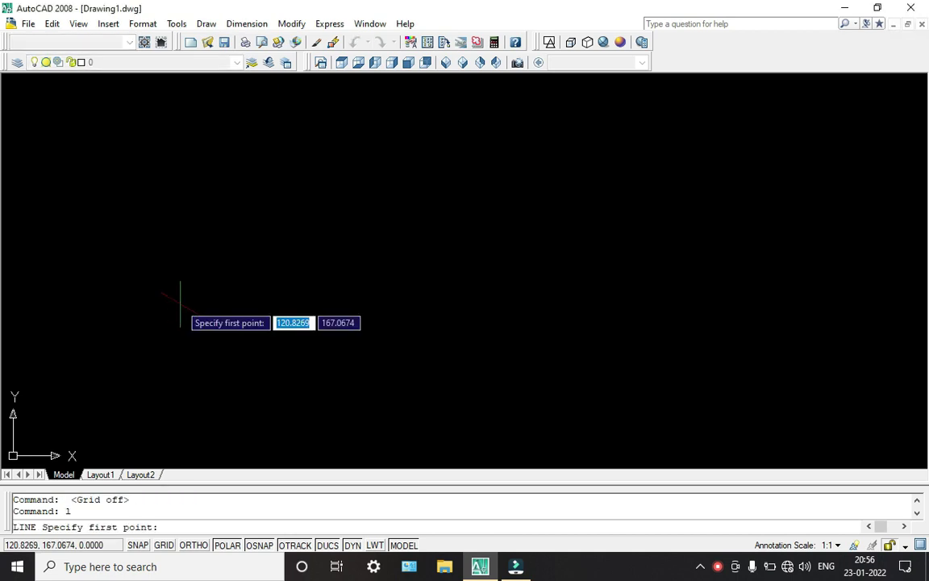
left_click(375, 399)
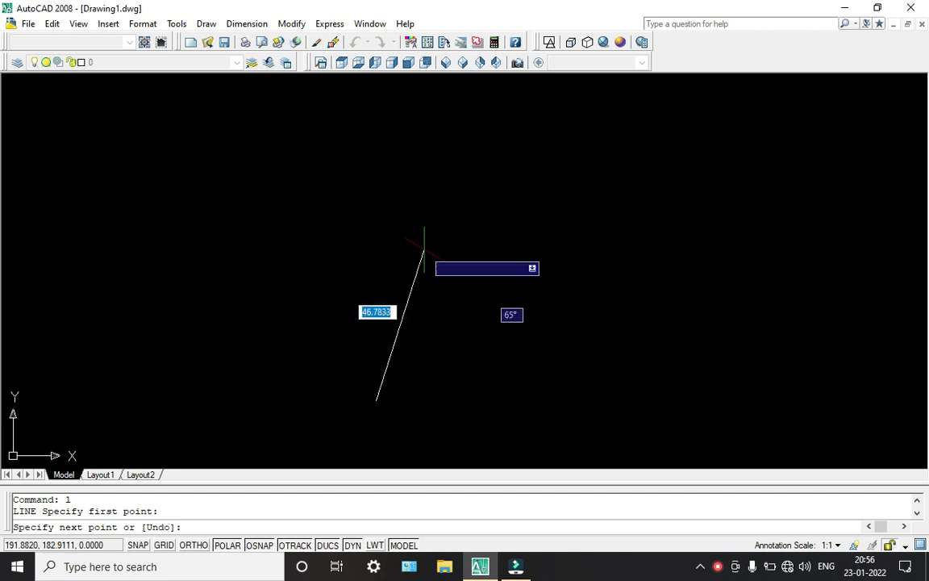
key("F8")
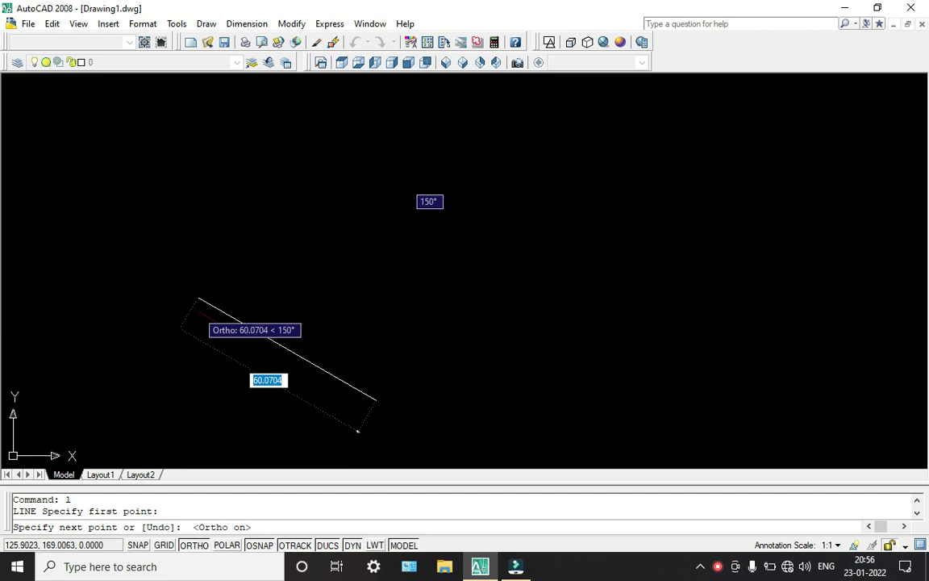
key("Escape")
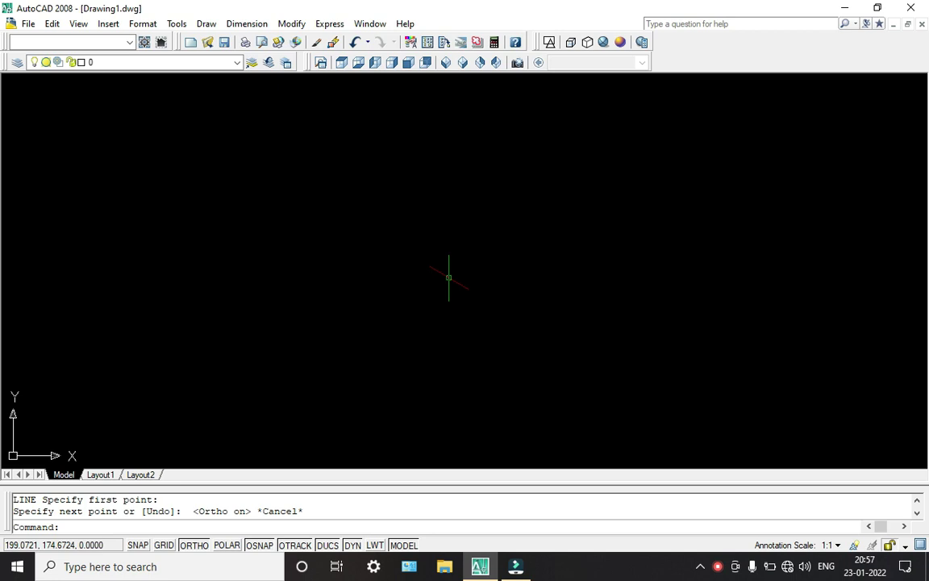
Configure the drawing units to Architectural length with 0'-0" precision and Inches as the insertion scale.
type("un")
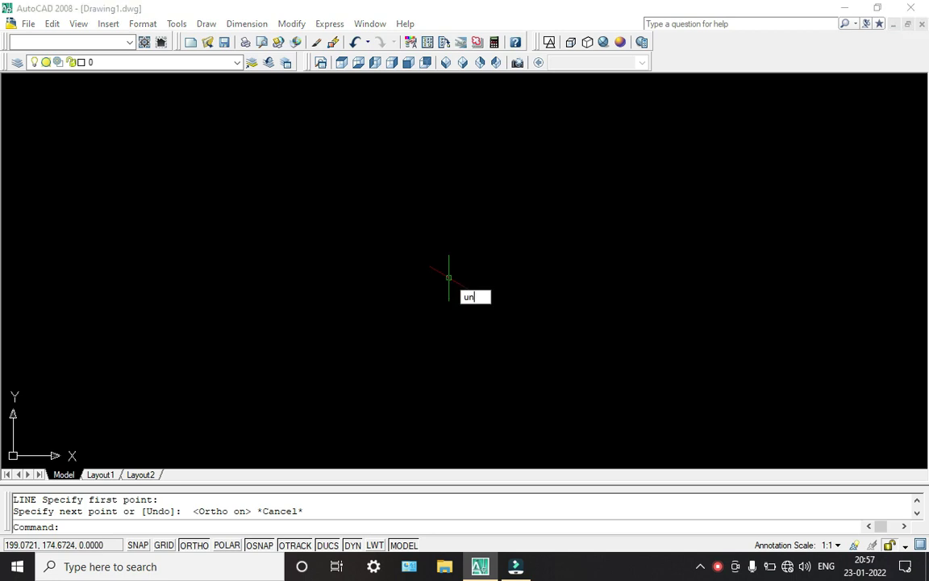
key("Return")
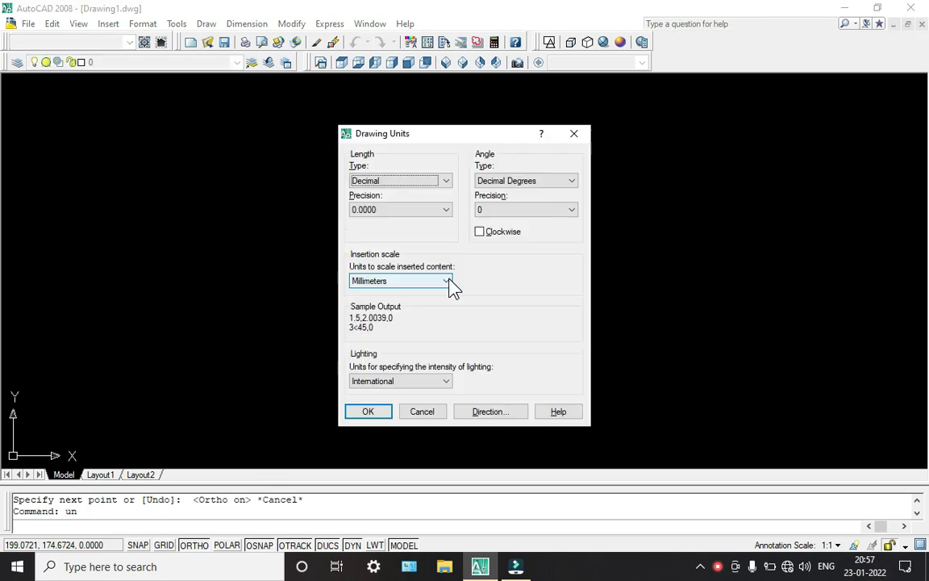
left_click(417, 183)
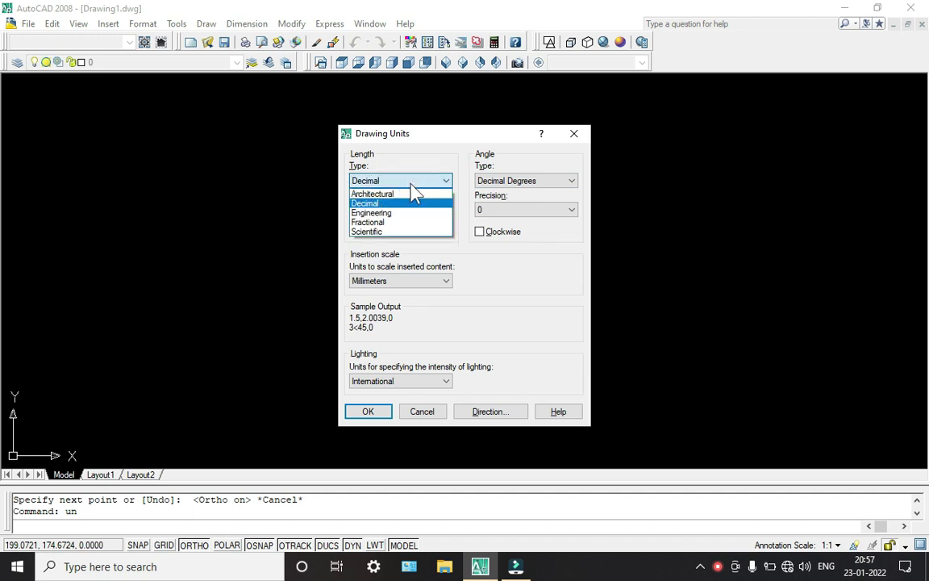
left_click(411, 194)
left_click(409, 211)
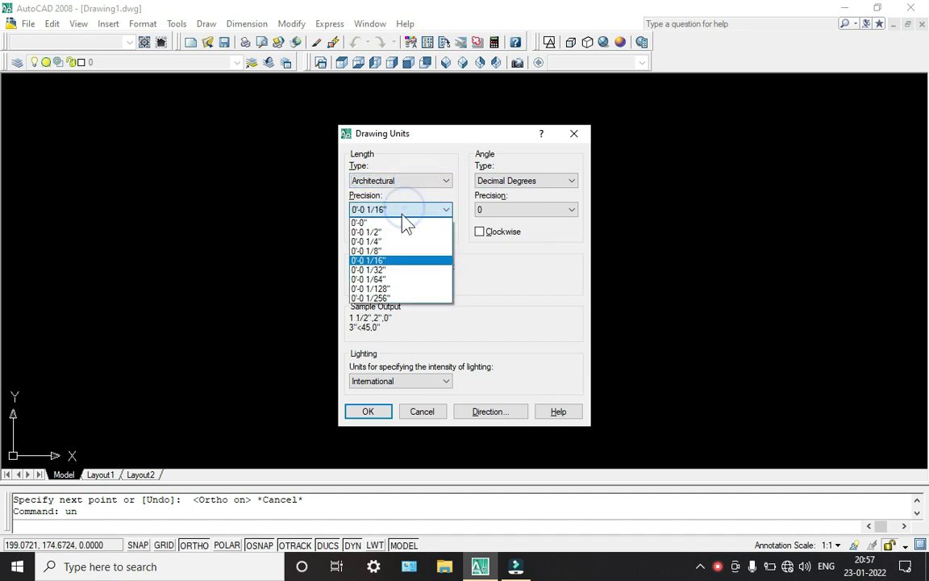
left_click(385, 223)
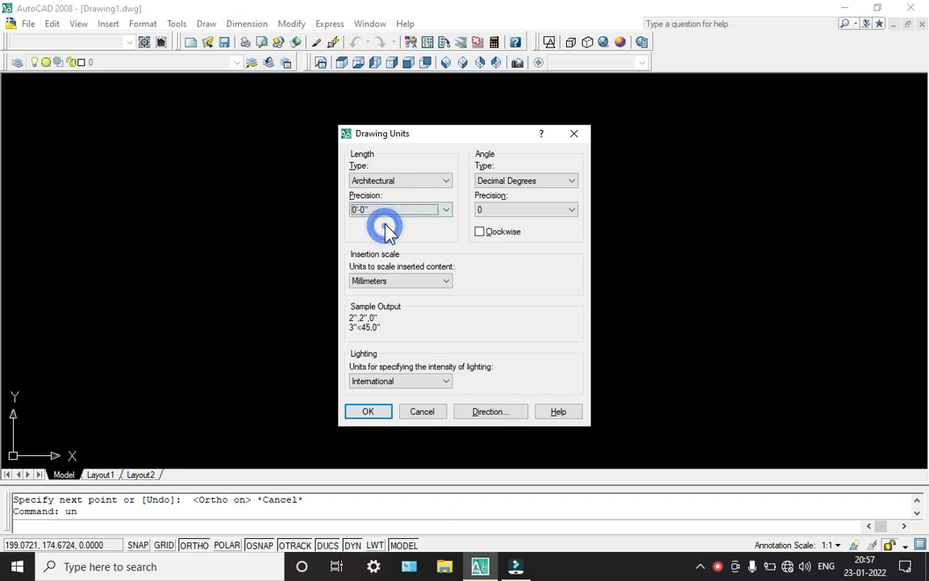
left_click(398, 282)
left_click(379, 308)
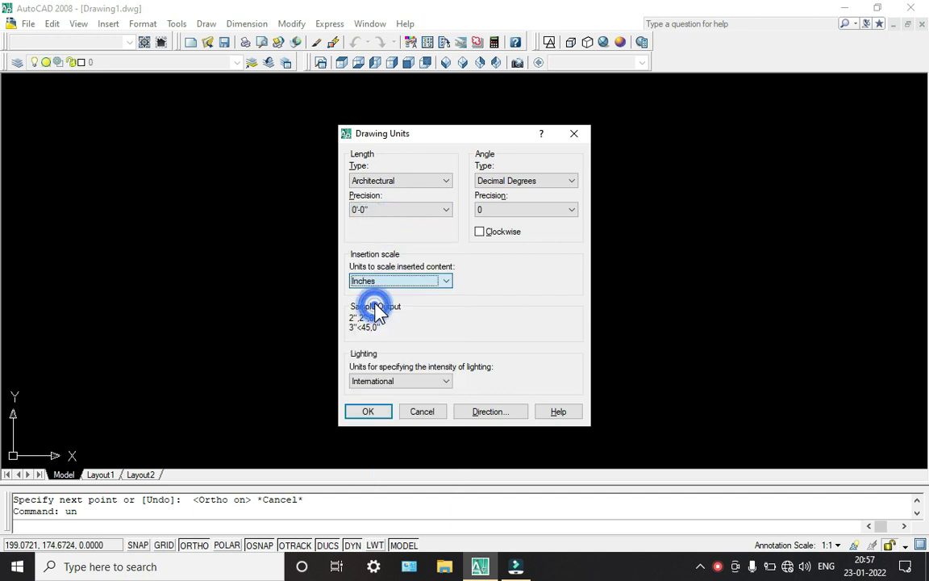
left_click(365, 410)
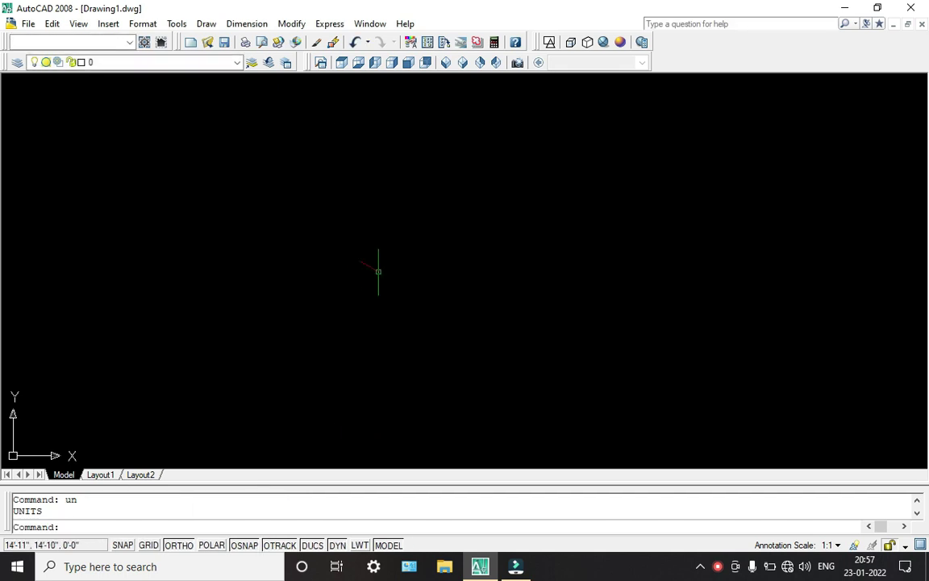
Modify the ISO-25 dimension style's primary units to Architectural format with 0'-0" precision, and set the style current.
type("d")
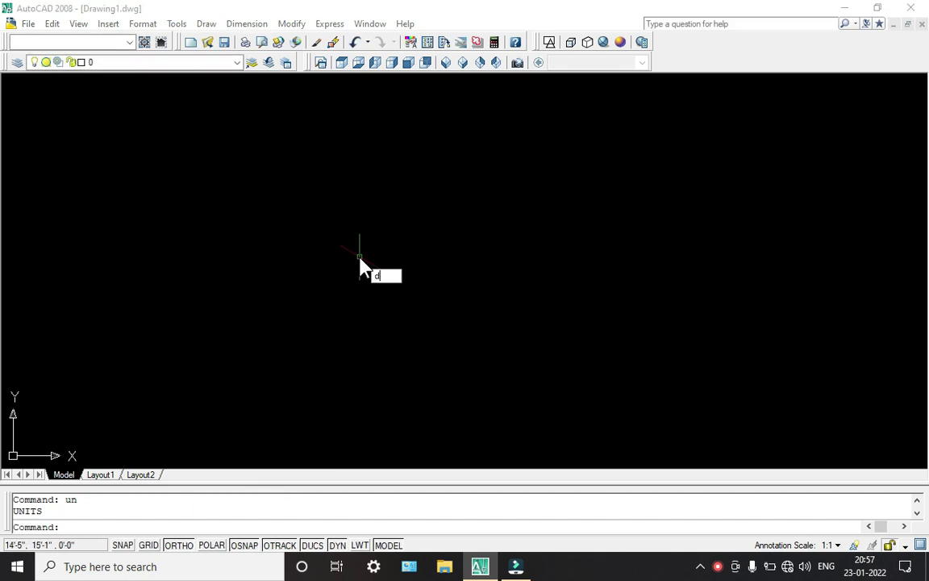
key("Return")
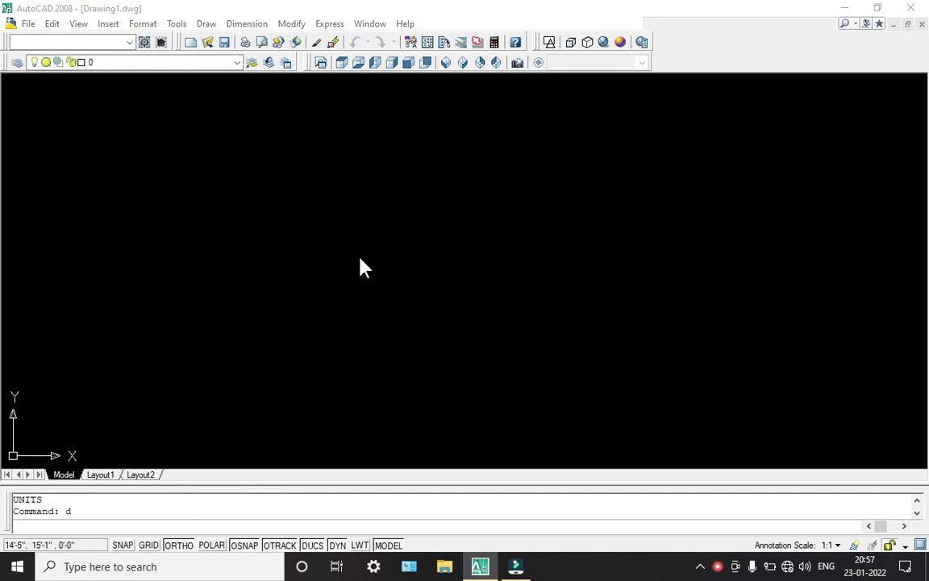
left_click(617, 250)
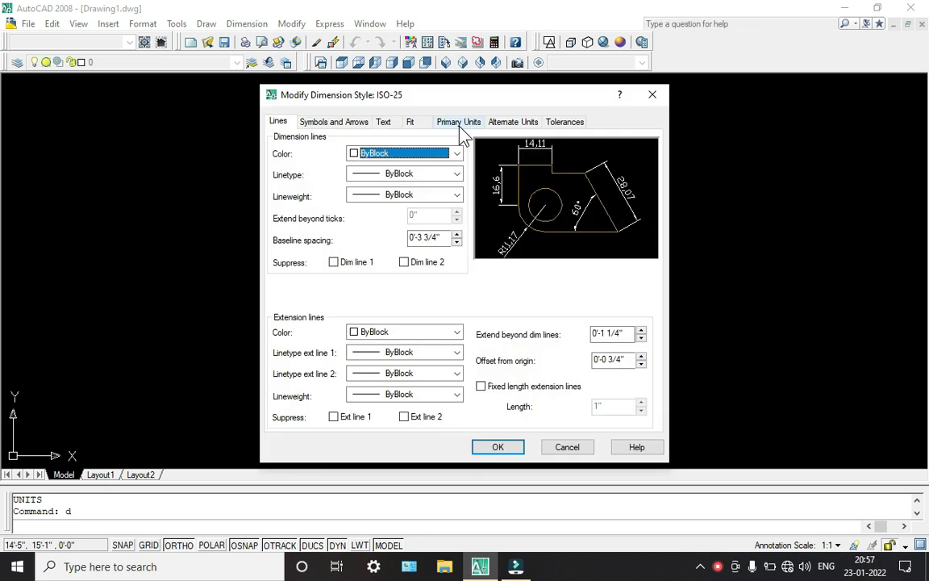
left_click(456, 123)
left_click(403, 154)
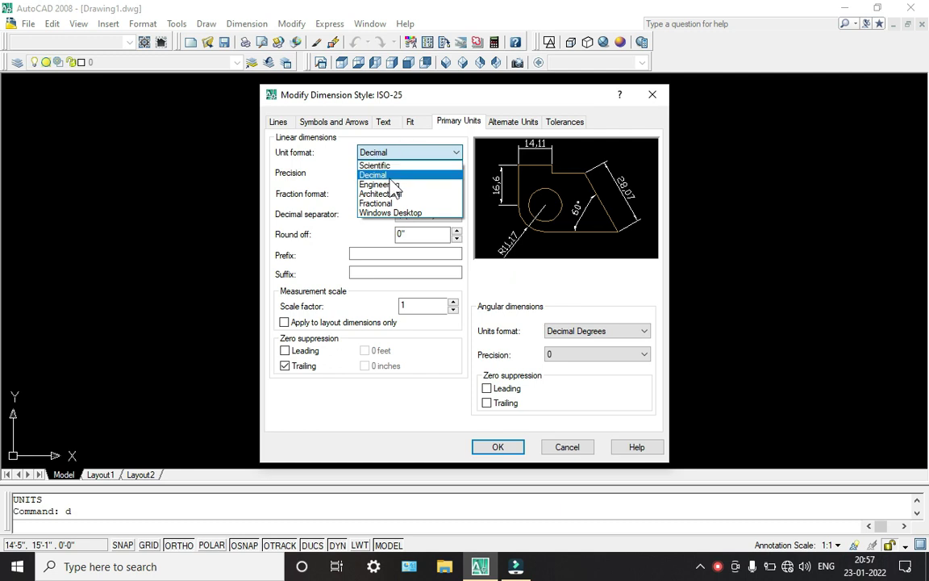
left_click(379, 193)
left_click(399, 173)
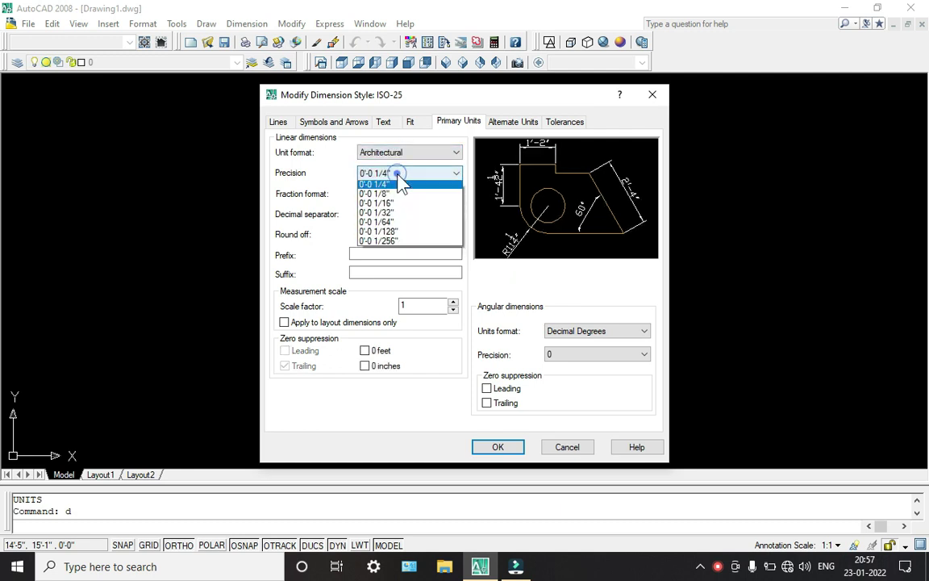
left_click(389, 187)
left_click(498, 446)
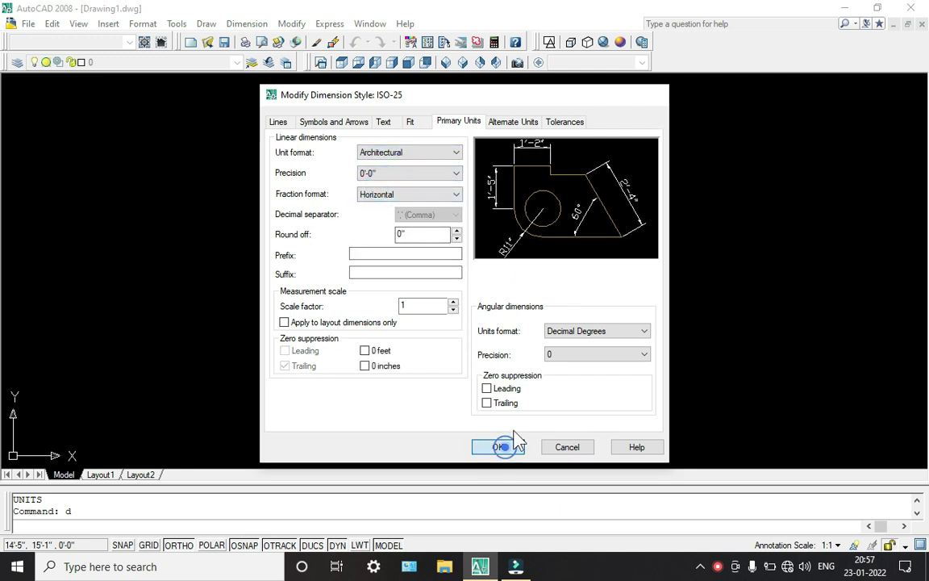
left_click(618, 205)
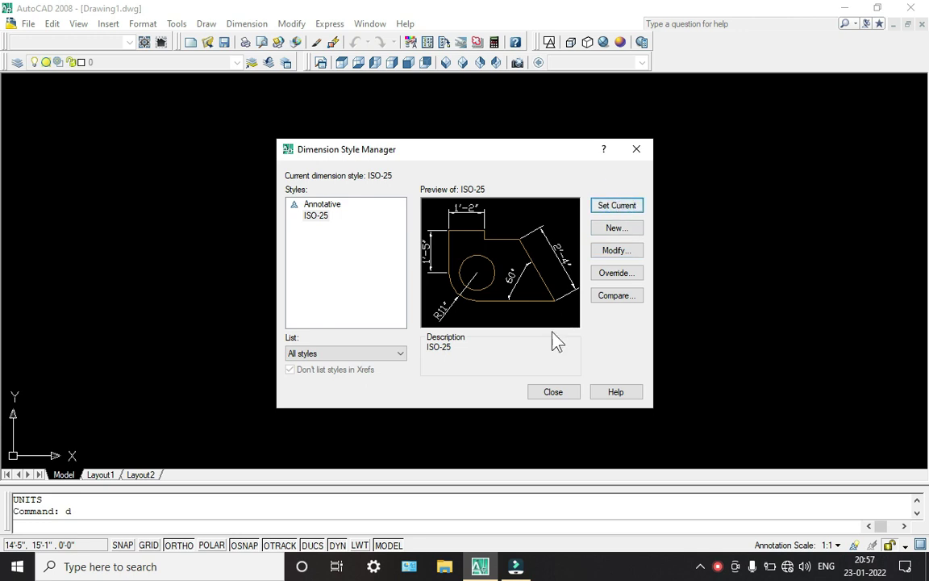
left_click(566, 393)
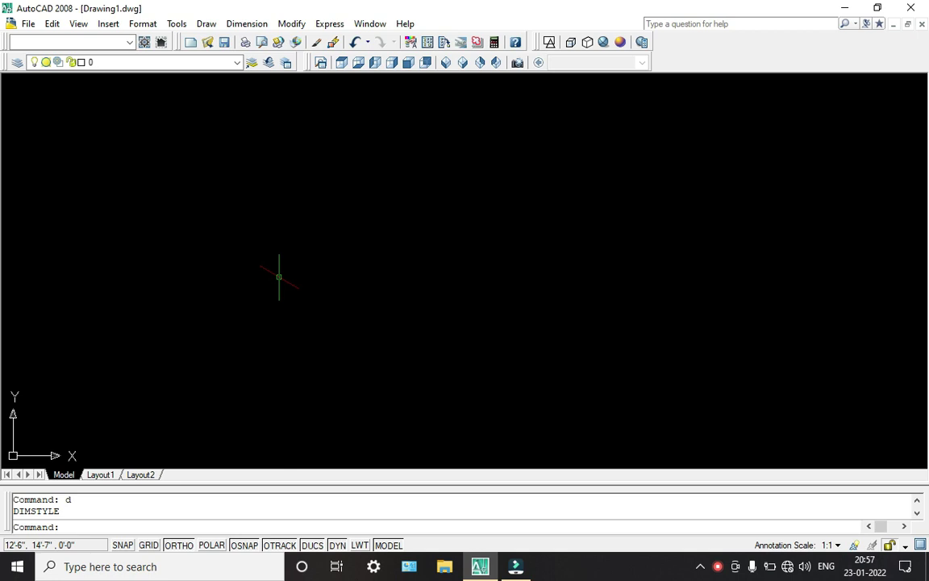
Draw a connected line with a 10' edge along the 150° isometric axis and an 8' vertical edge upward.
key("Return")
left_click(395, 368)
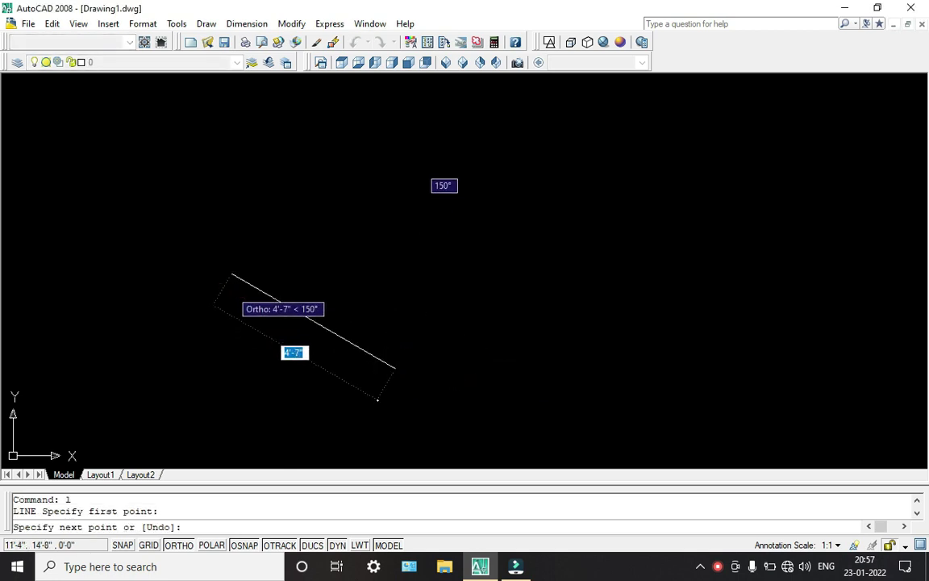
type("10'")
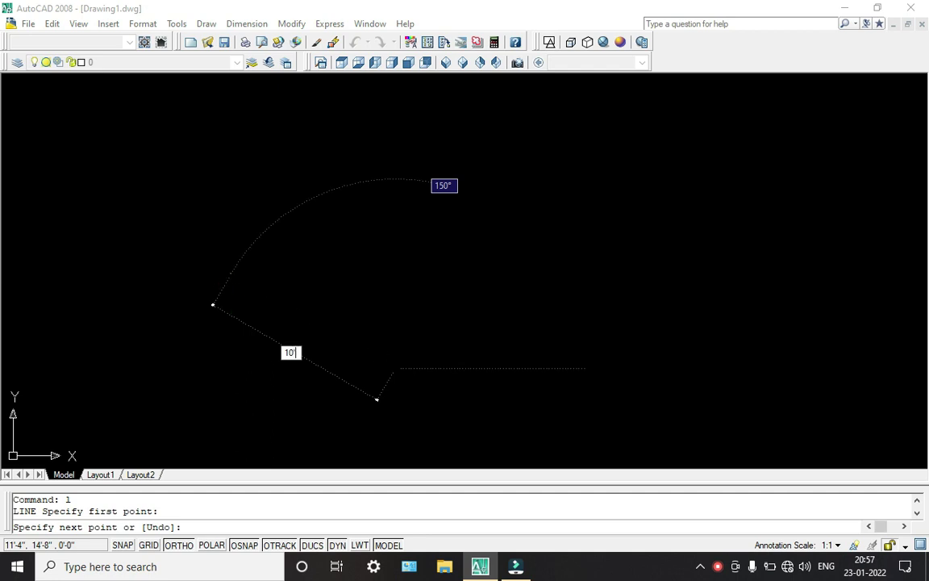
key("Return")
scroll(379, 352, "down", 3)
middle_click_drag(379, 352, 435, 375)
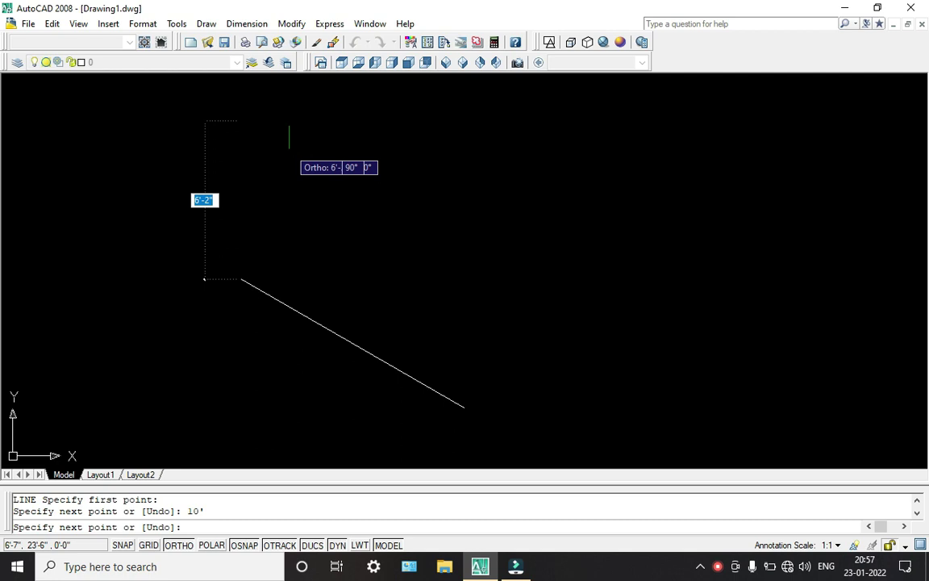
type("8'")
key("Return")
Continue the line 10' along the 330° axis and back to its start point, closing the left face.
scroll(291, 179, "down", 3)
middle_click_drag(290, 181, 279, 226)
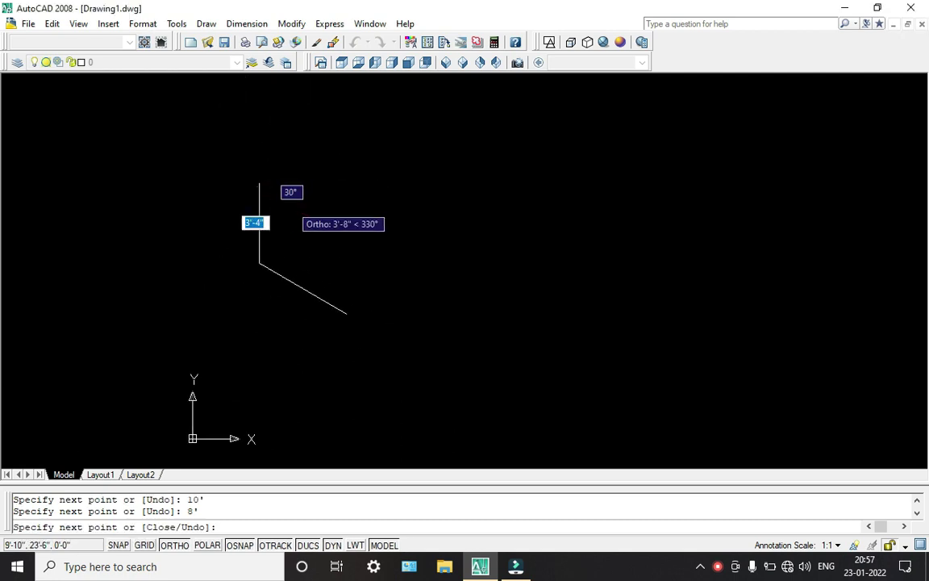
type("10'")
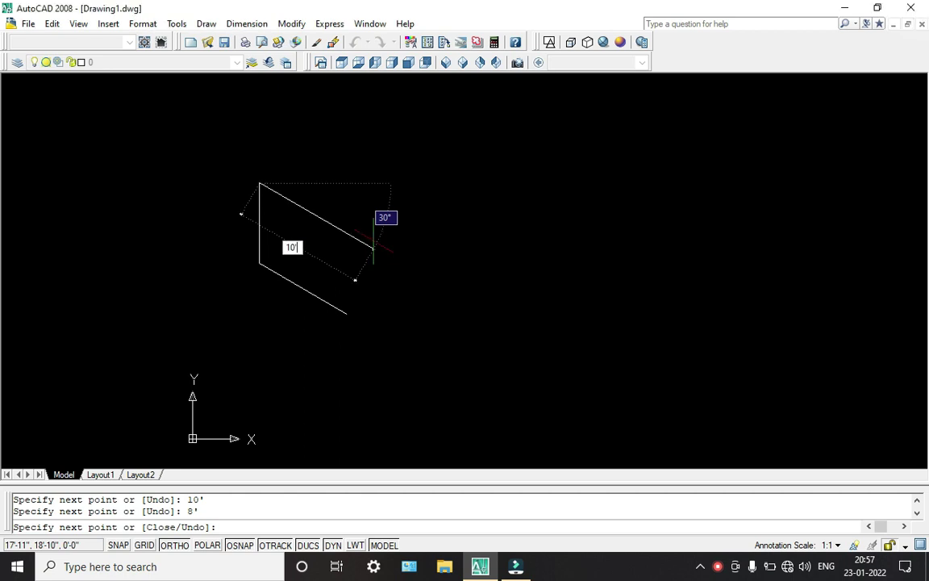
key("Return")
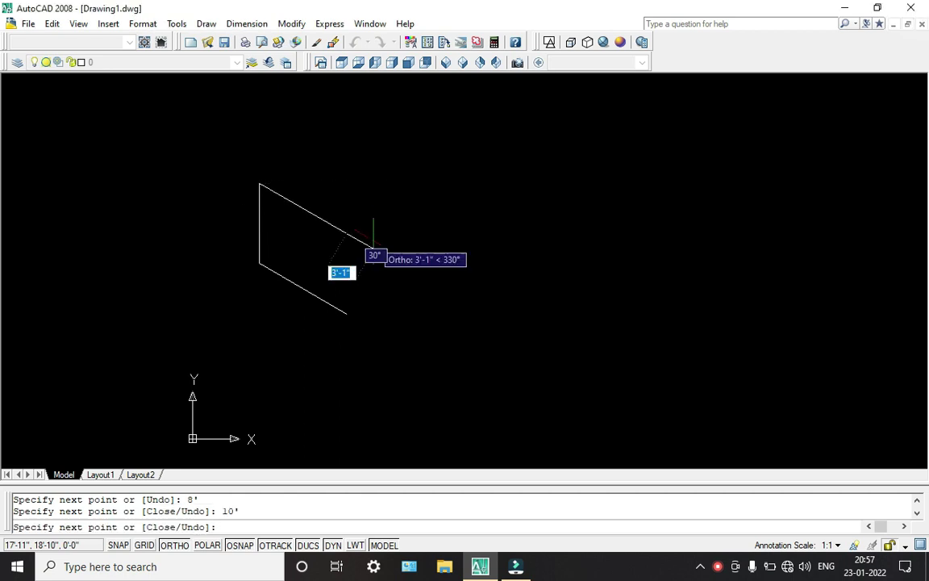
left_click(347, 313)
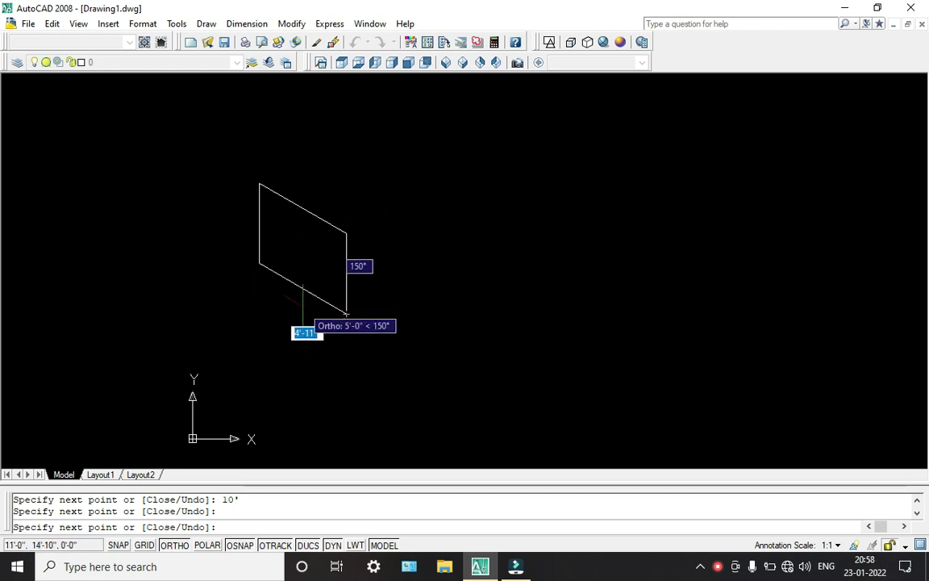
Switch to the Top isoplane and draw the box's base with 10' edges at 30° and 150°, ending at the left face's lower-left corner.
key("F5")
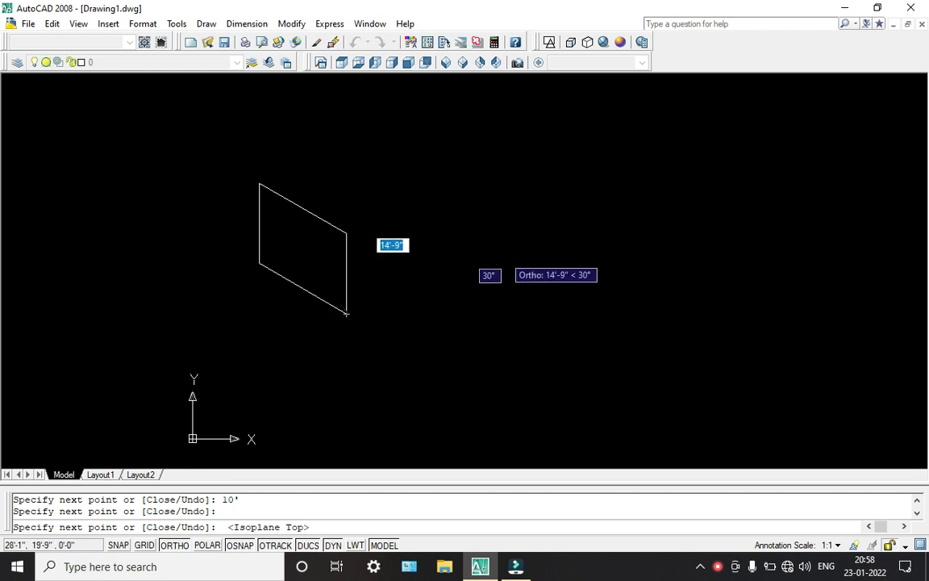
key("F5")
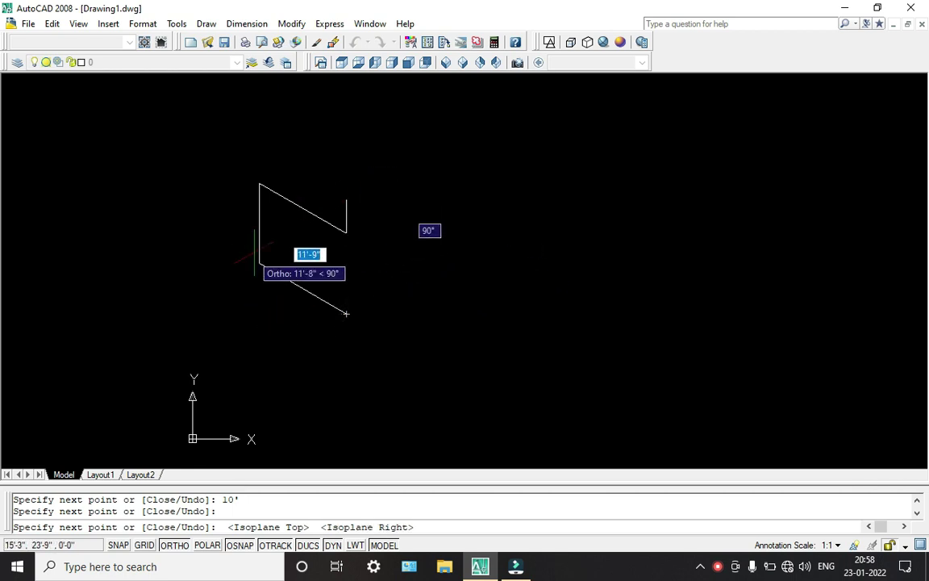
key("F5")
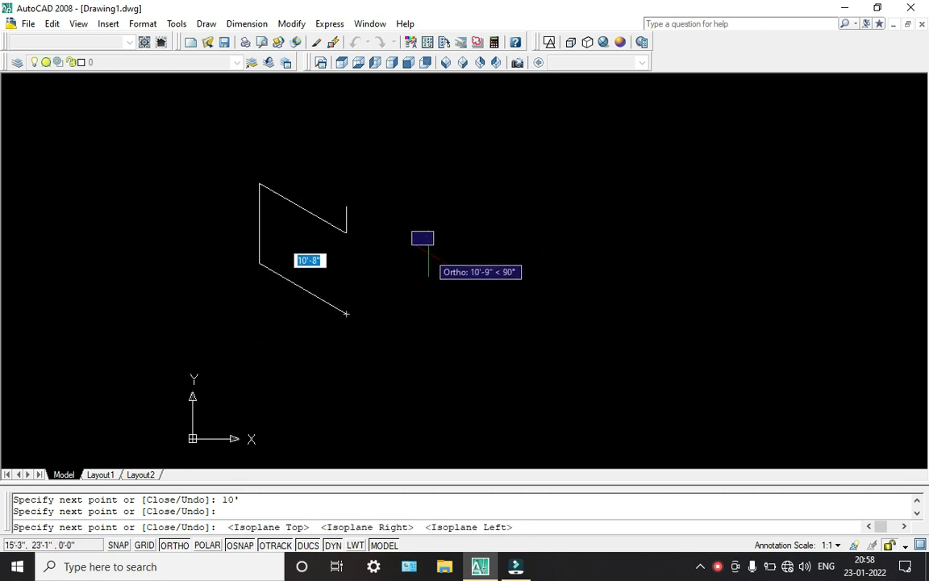
key("F5")
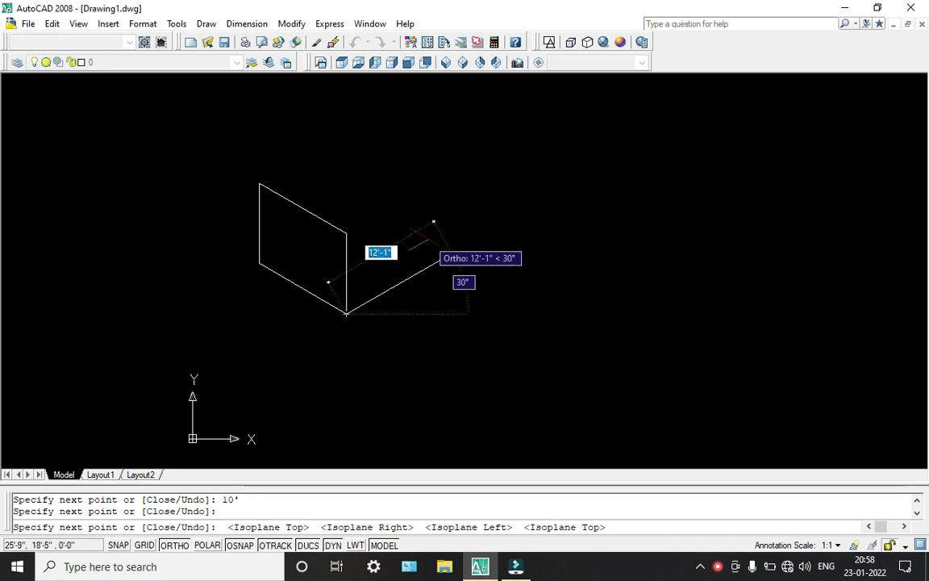
type("10")
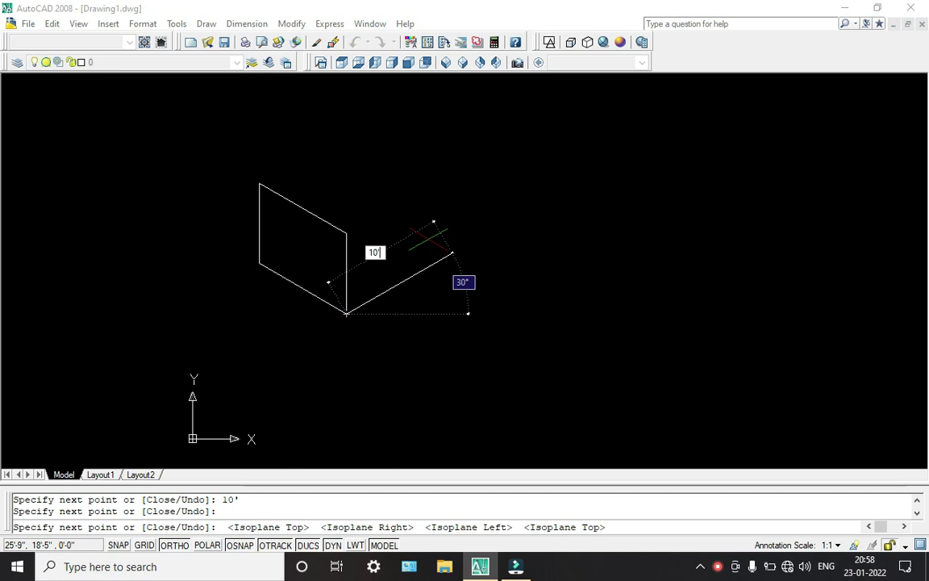
key("Return")
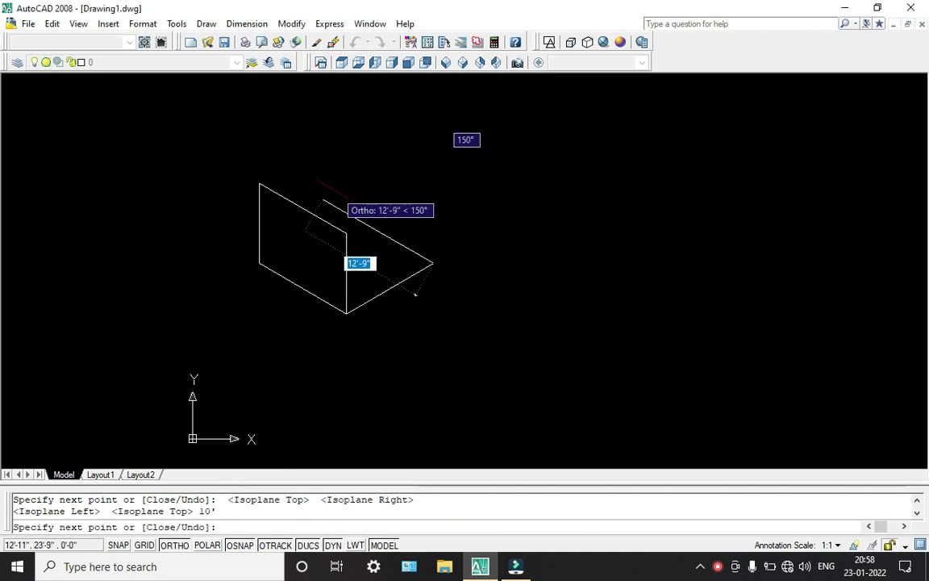
type("10")
key("Return")
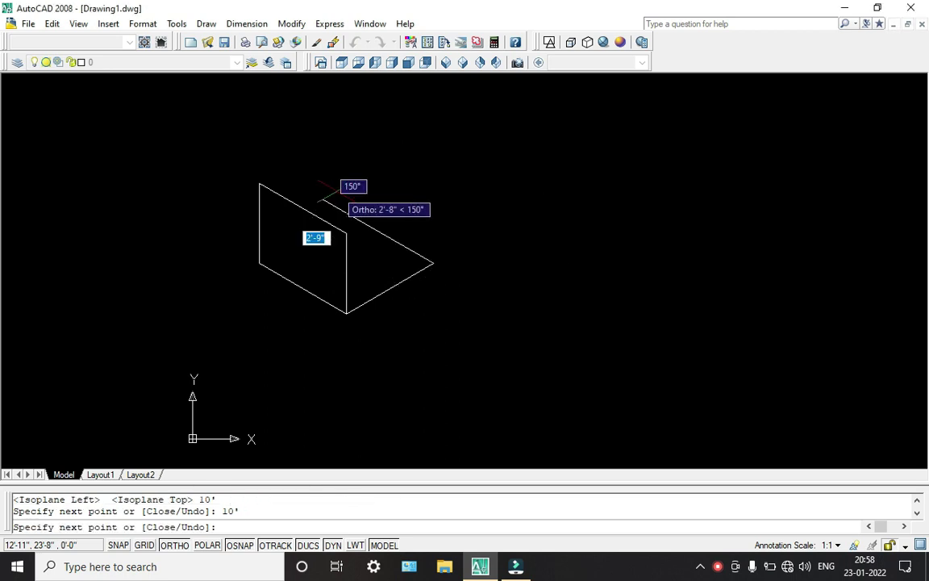
left_click(259, 263)
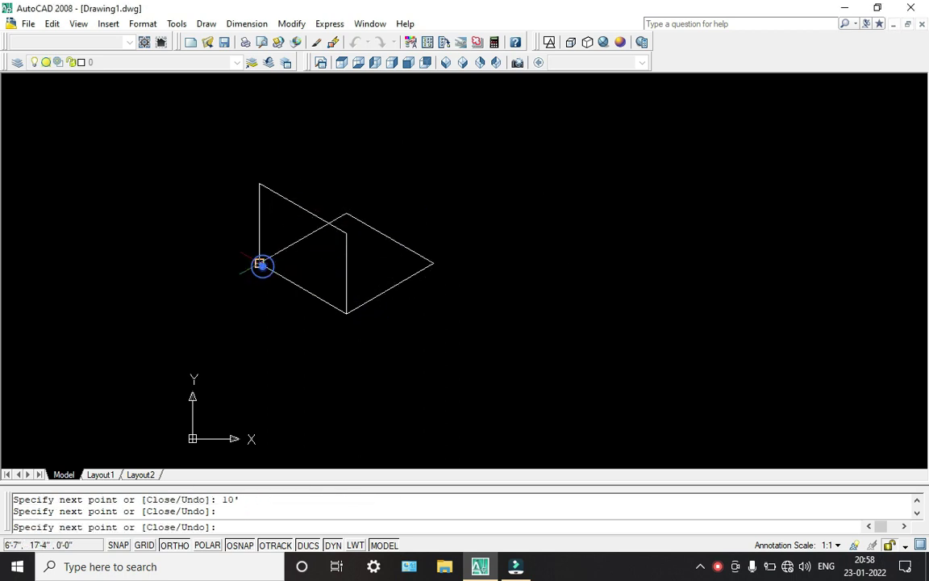
From the base's back corner, draw an 8' vertical edge on the Right isoplane and connect it to the left face's upper-left corner.
left_click(346, 213)
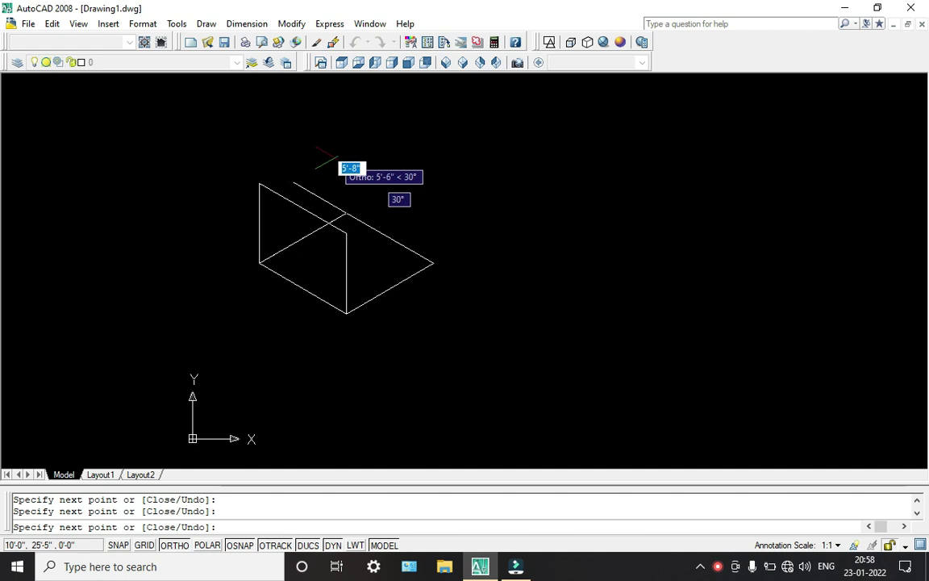
key("F5")
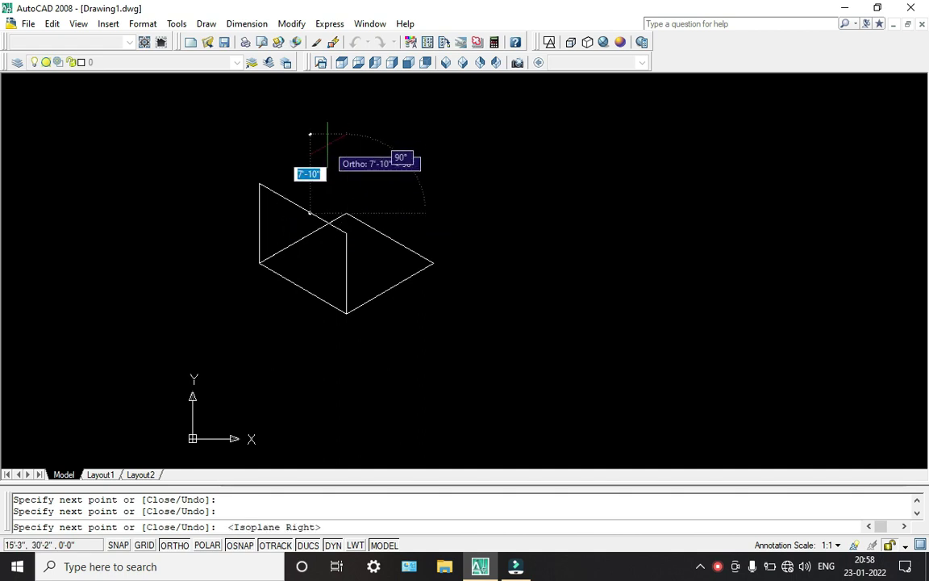
type("8'")
key("Return")
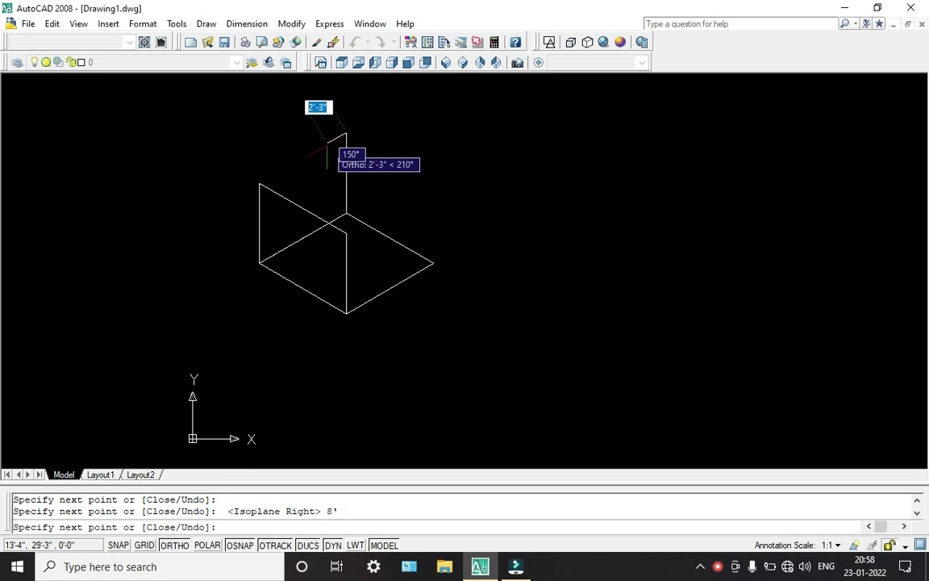
left_click(259, 185)
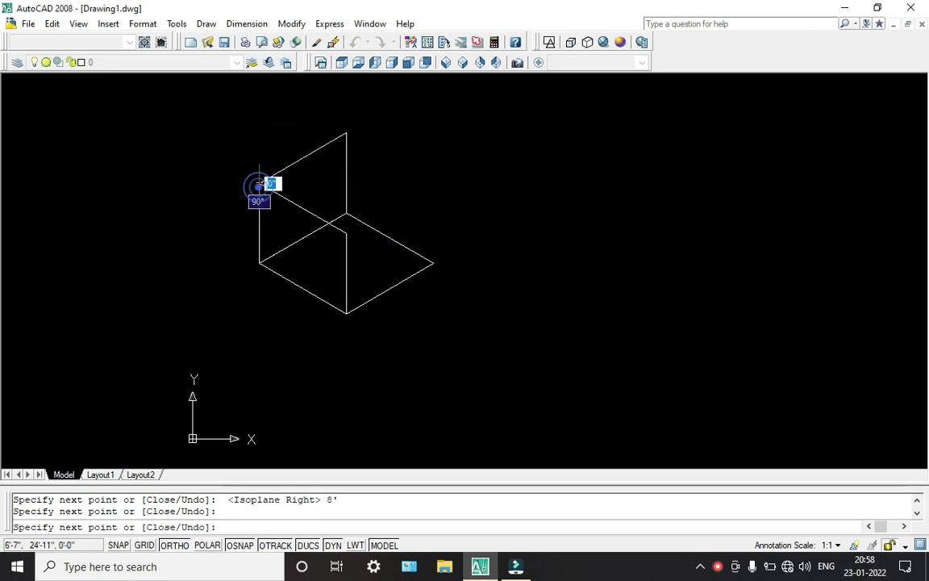
Retrace to the top back corner and draw a 10' edge at 330° on the Left isoplane.
left_click(350, 140)
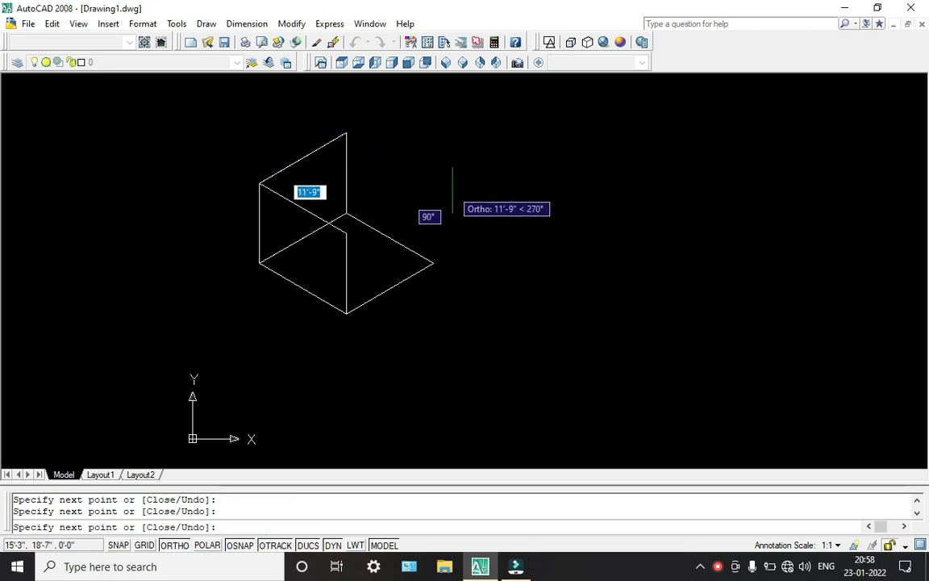
key("F5")
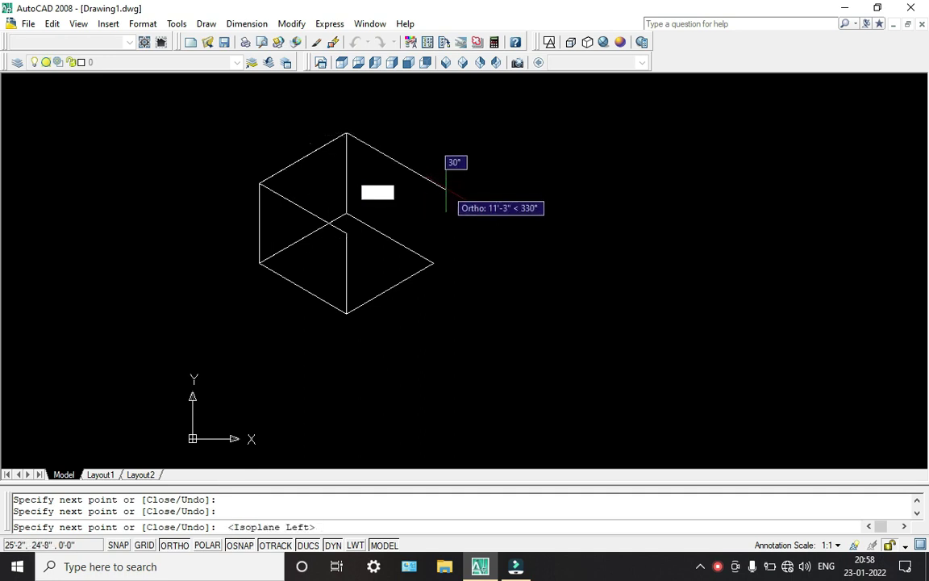
type("10")
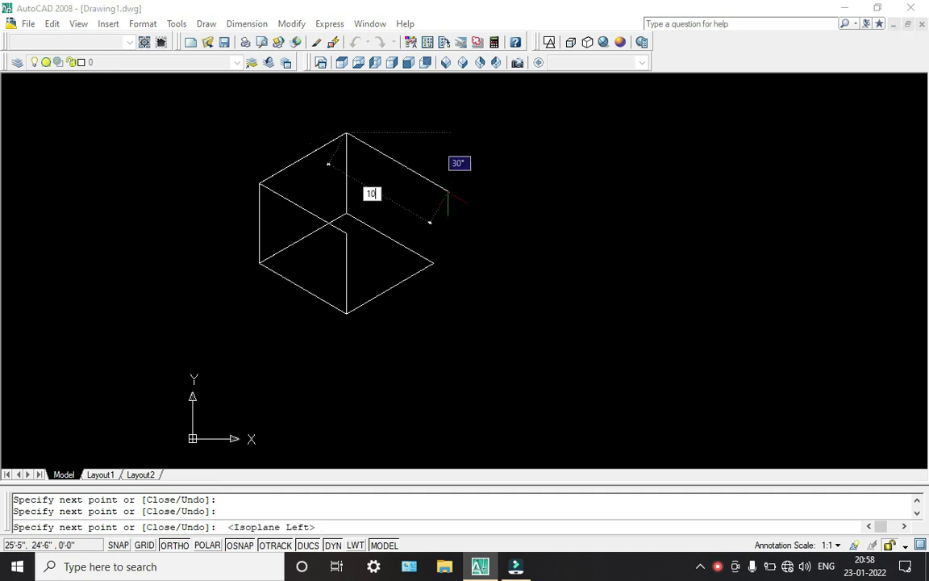
type("'")
key("Return")
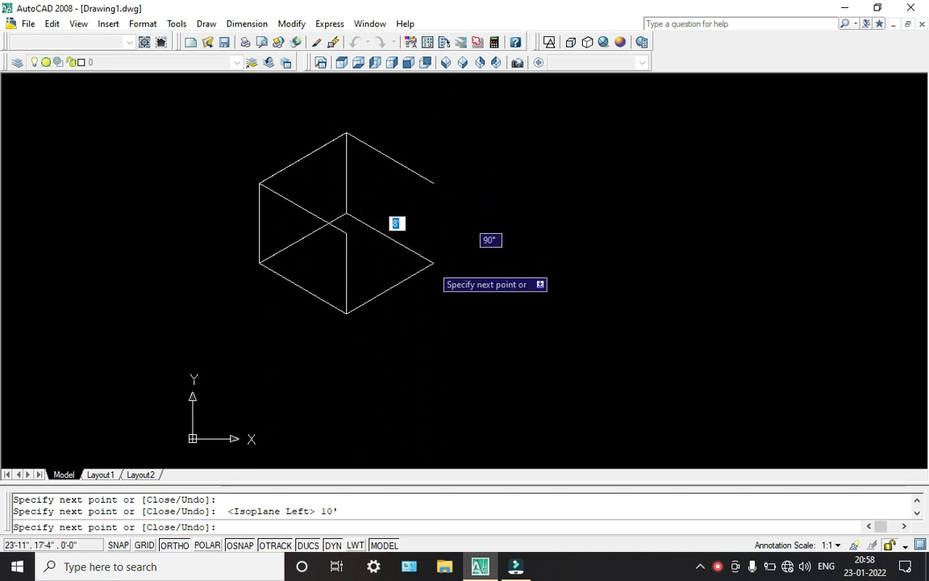
Draw the right vertical edge to the base corner, then join its top to the front top corner on the Top isoplane and end the line.
left_click(433, 261)
left_click(433, 179)
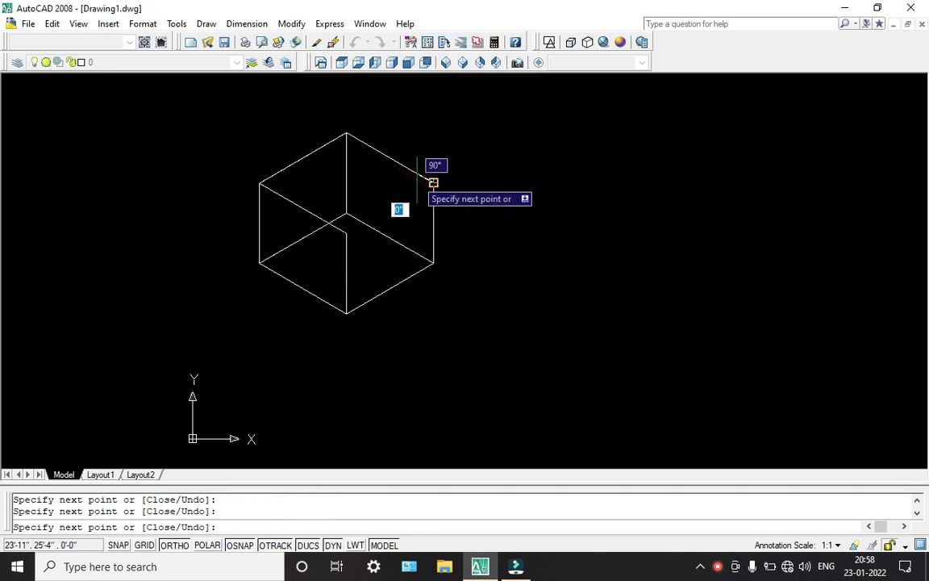
key("F5")
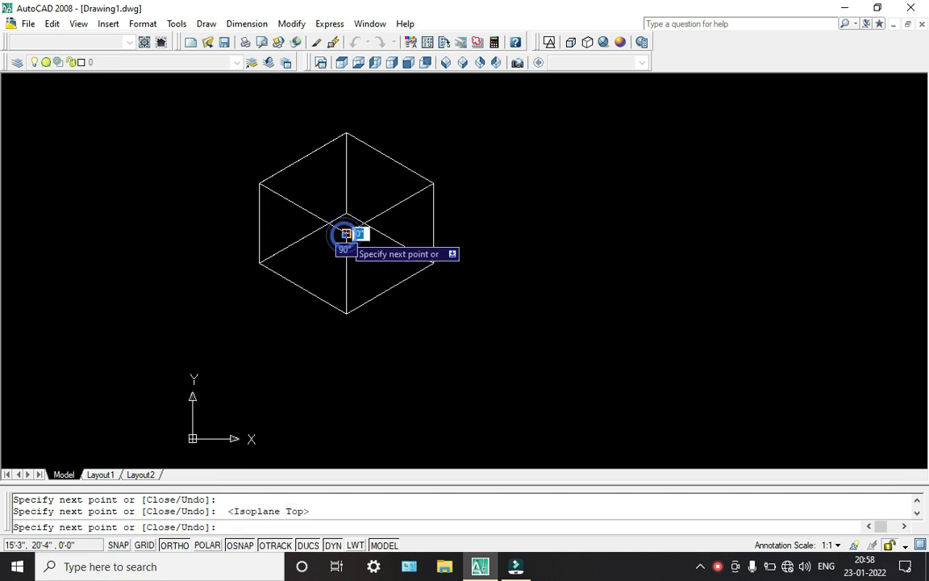
key("Escape")
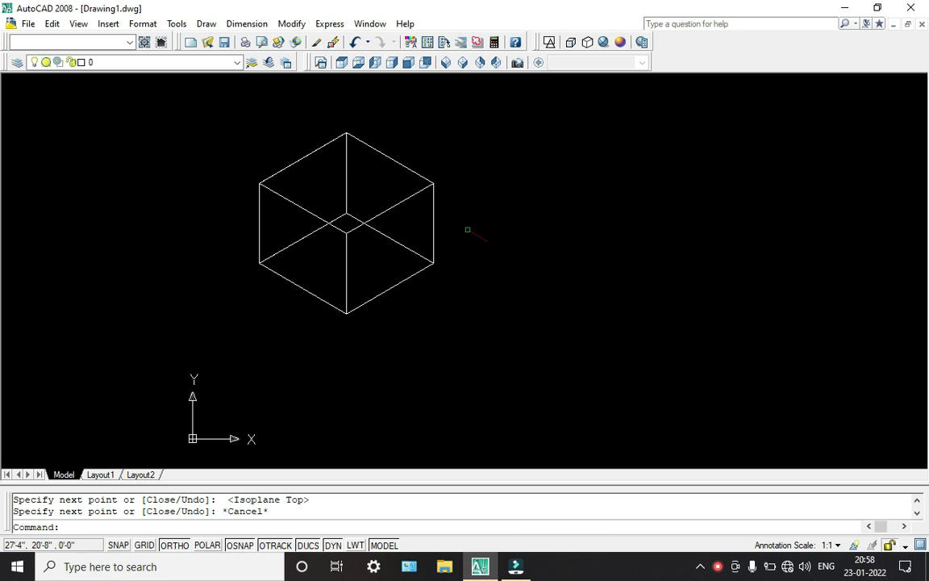
scroll(334, 191, "up", 7)
scroll(347, 203, "down", 3)
middle_click_drag(349, 202, 454, 238)
middle_click_drag(423, 270, 425, 280)
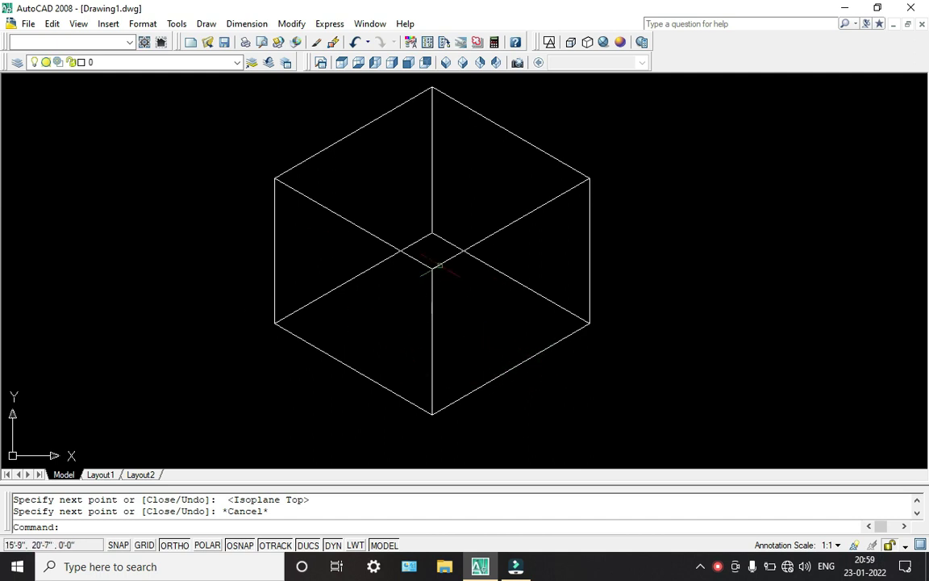
scroll(434, 262, "up", 3)
scroll(431, 260, "down", 4)
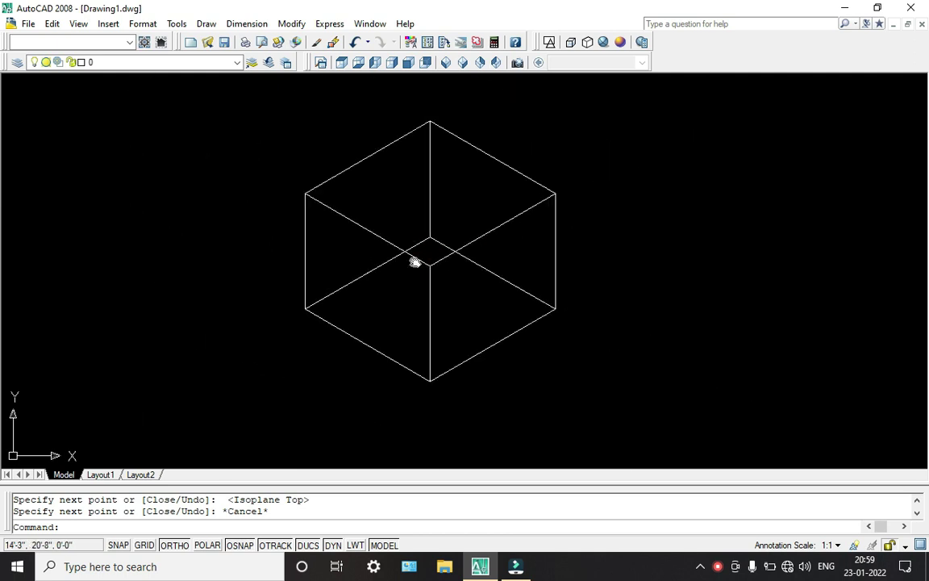
middle_click_drag(414, 262, 356, 258)
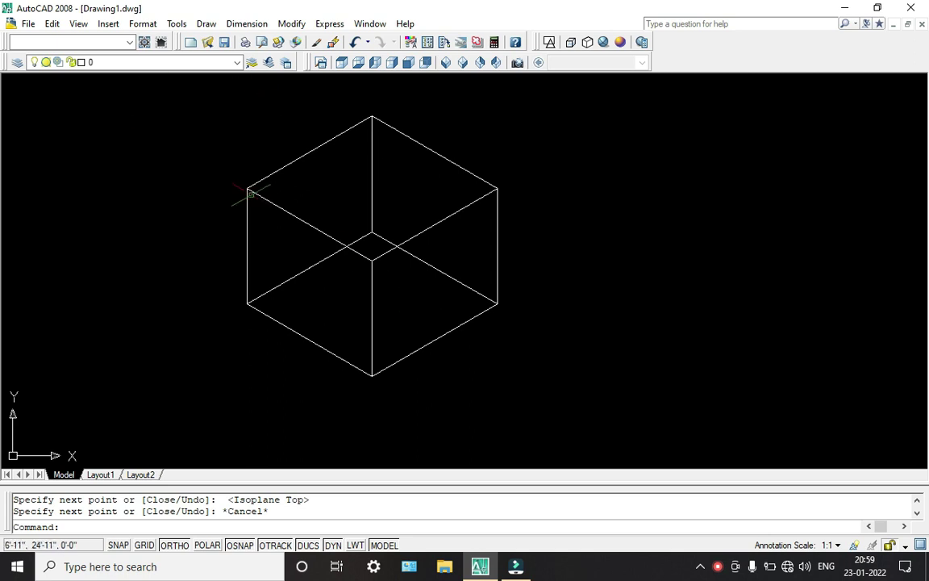
left_click(718, 571)
left_click(741, 532)
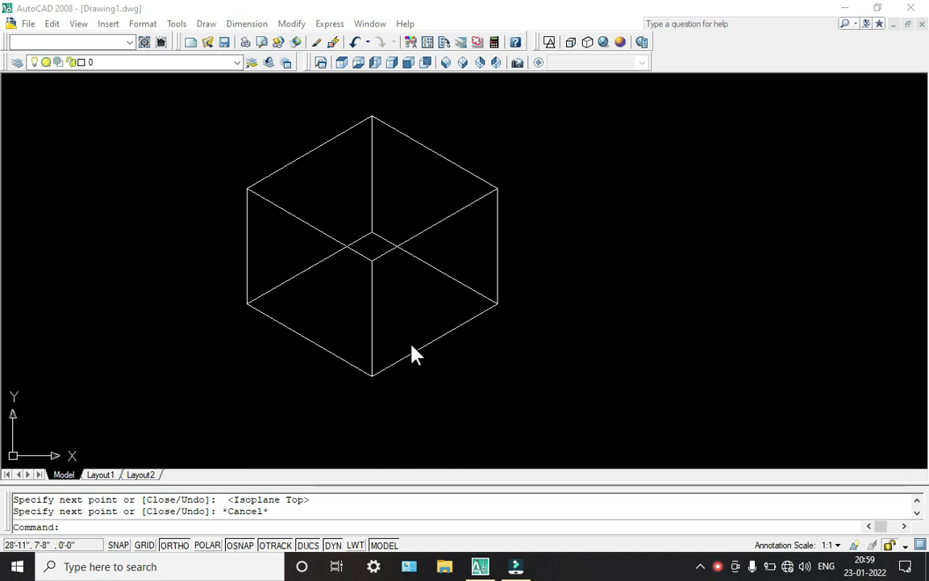
Try to copy the front vertical edge from its lower endpoint to points along the front-right base edge.
type("co")
key("Return")
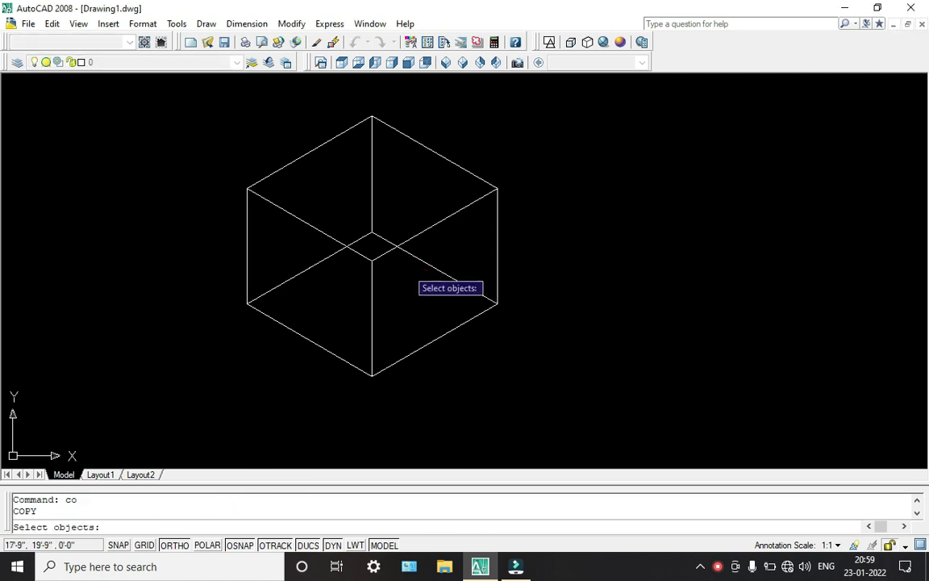
left_click(374, 288)
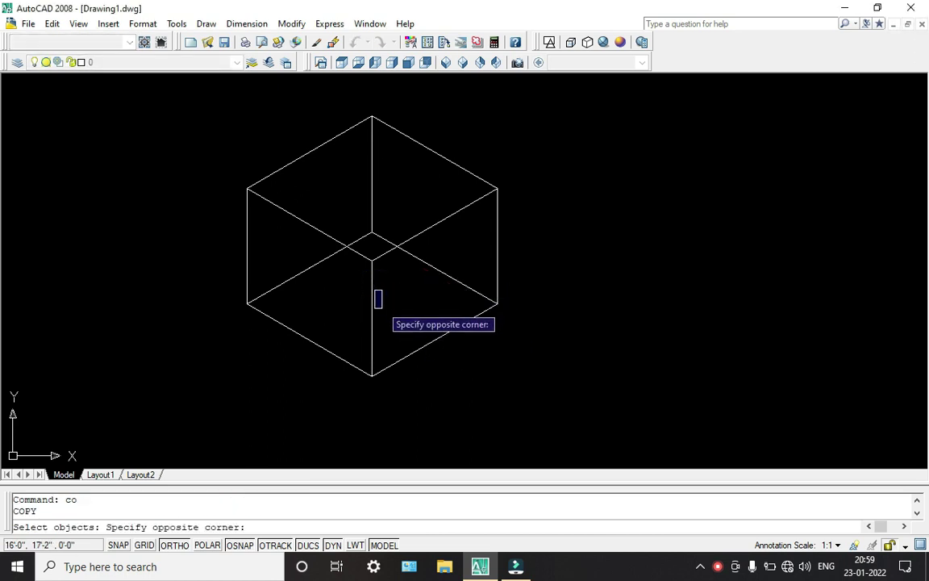
left_click(379, 298)
left_click(372, 284)
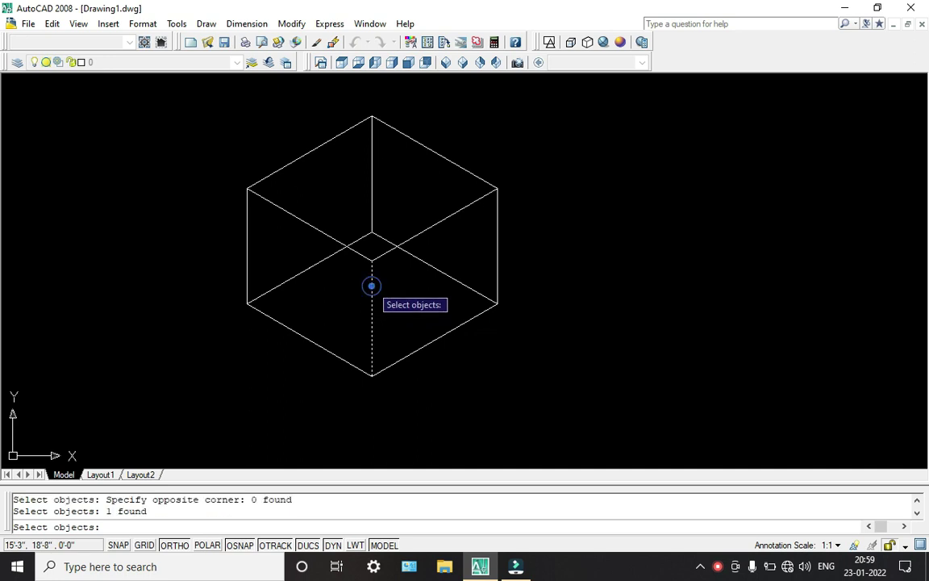
key("Return")
left_click(372, 375)
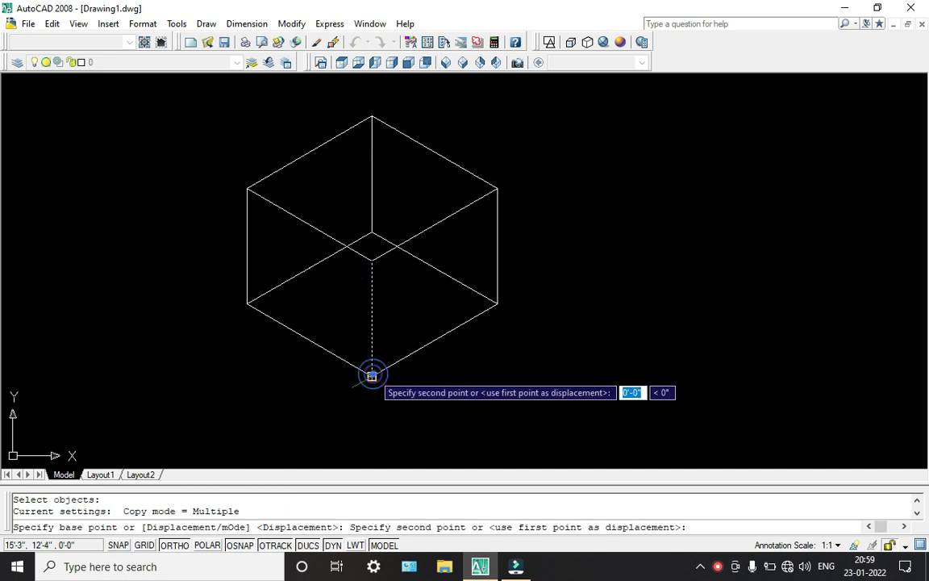
left_click(432, 341)
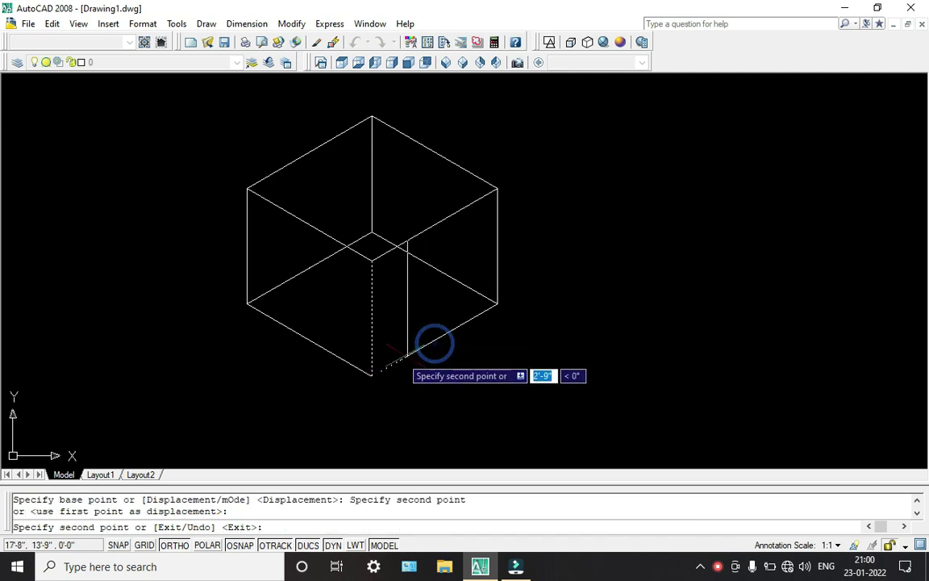
left_click(407, 355)
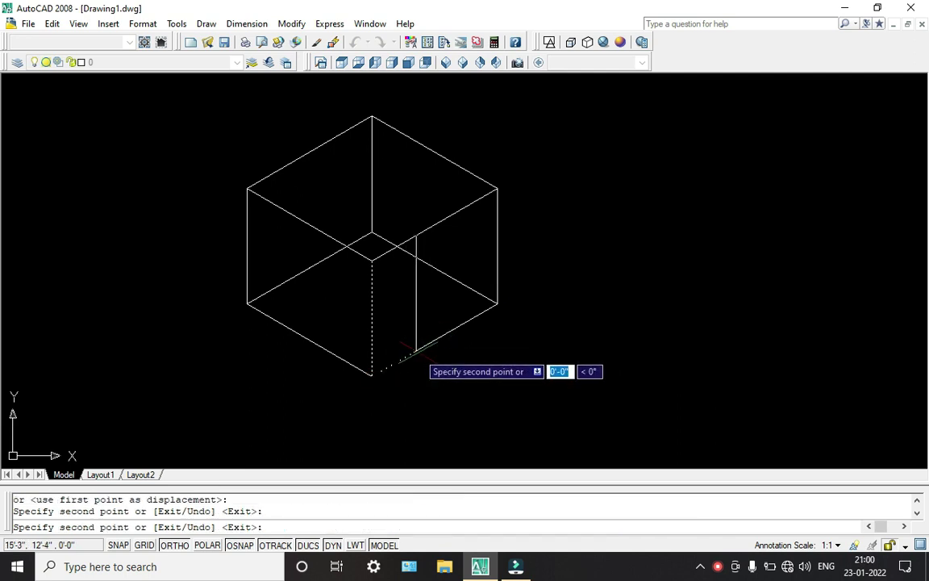
left_click(405, 355)
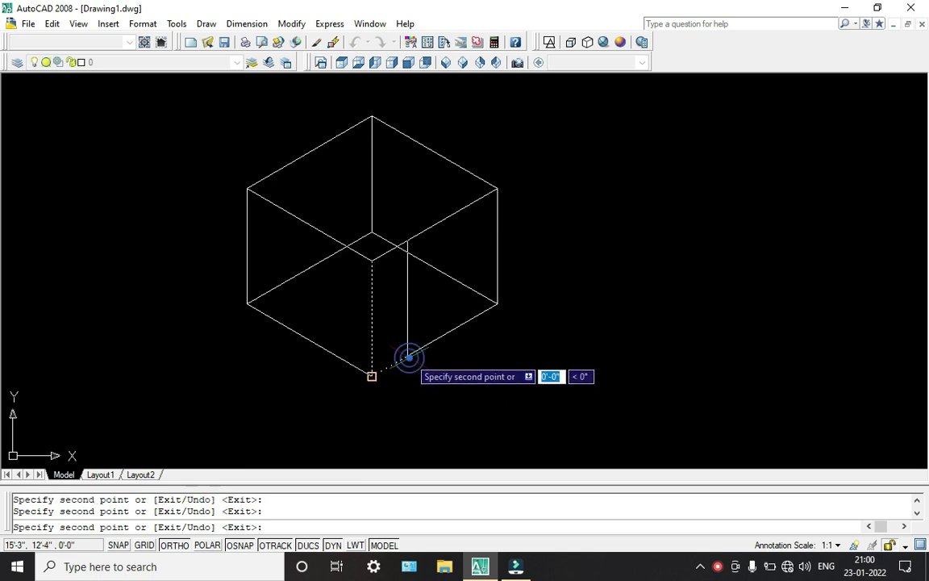
key("Escape")
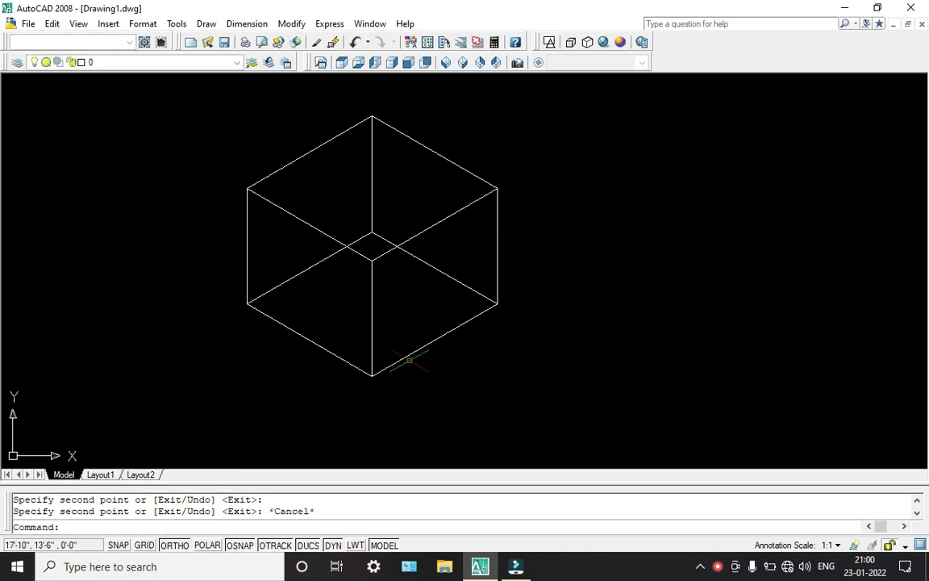
Enable all object snap modes in the drafting settings.
right_click(240, 551)
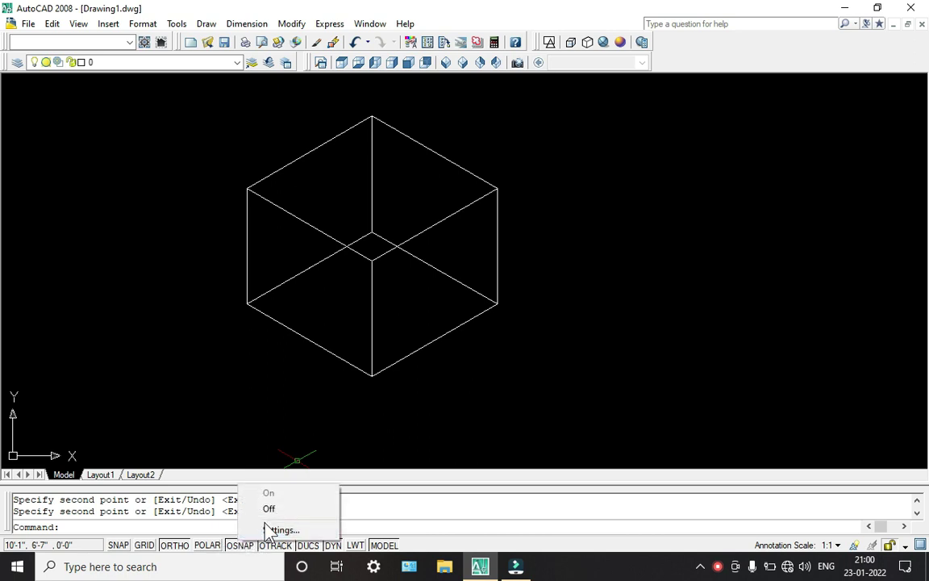
left_click(271, 529)
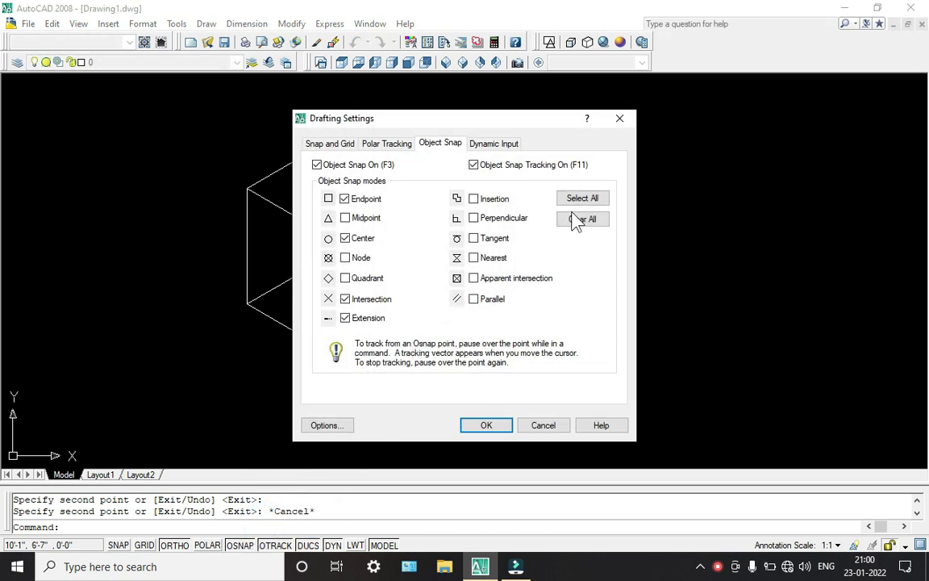
left_click(593, 201)
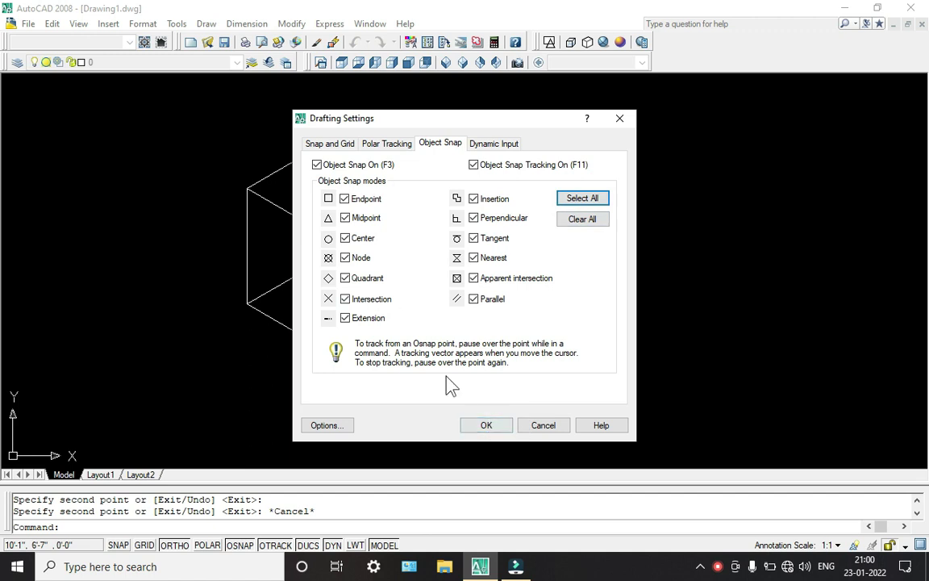
left_click(487, 425)
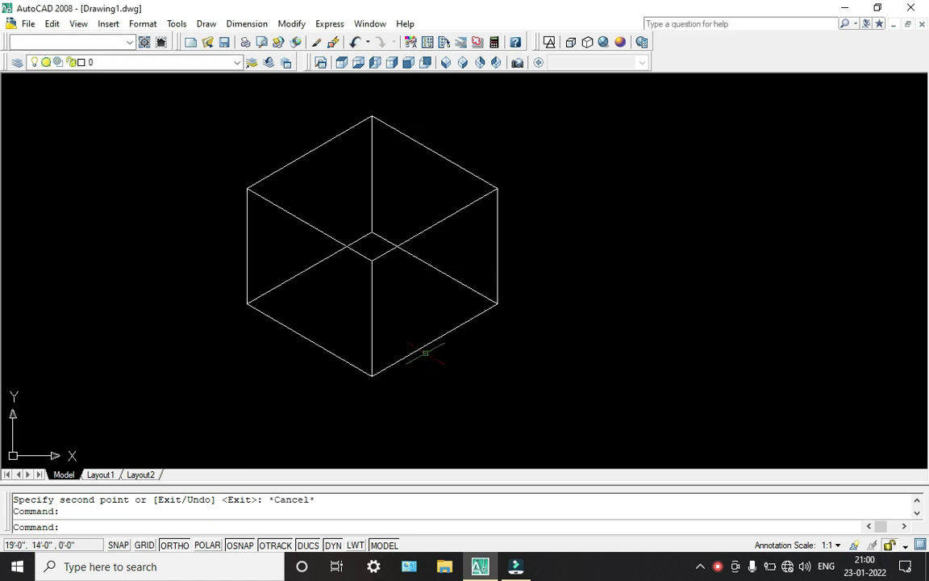
Copy the front vertical edge from its lower endpoint to the midpoint of the front-right base edge, with all object snap modes enabled.
scroll(571, 385, "down", 2)
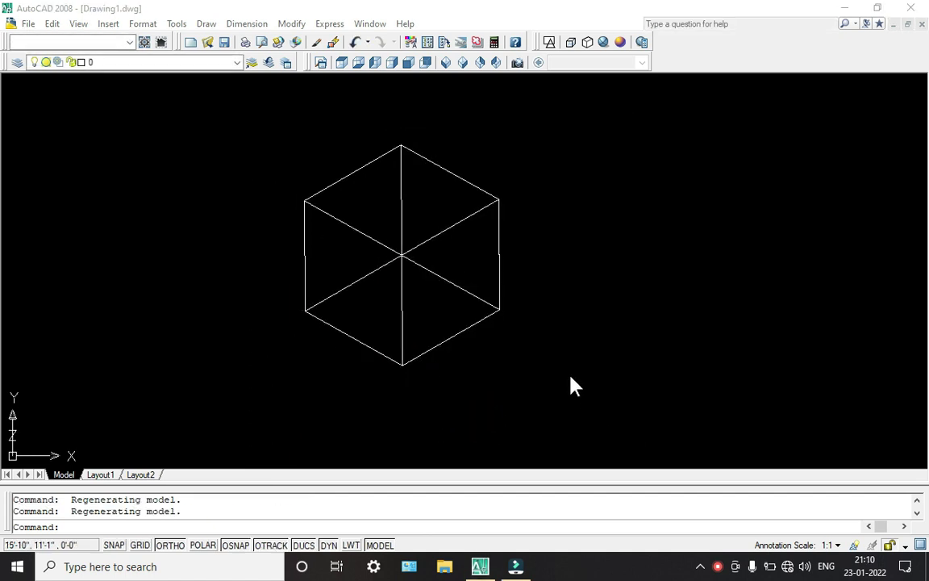
left_click(438, 329)
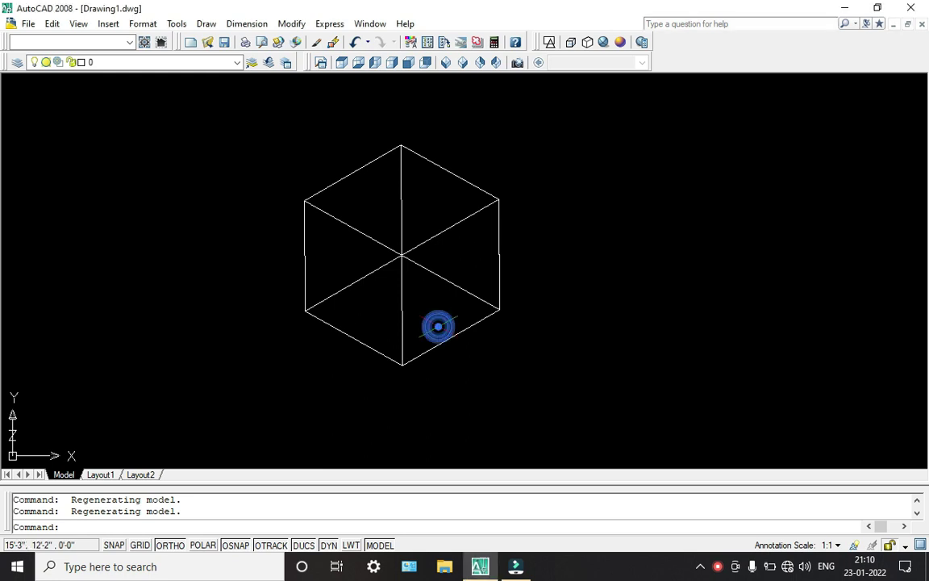
type("co")
key("Return")
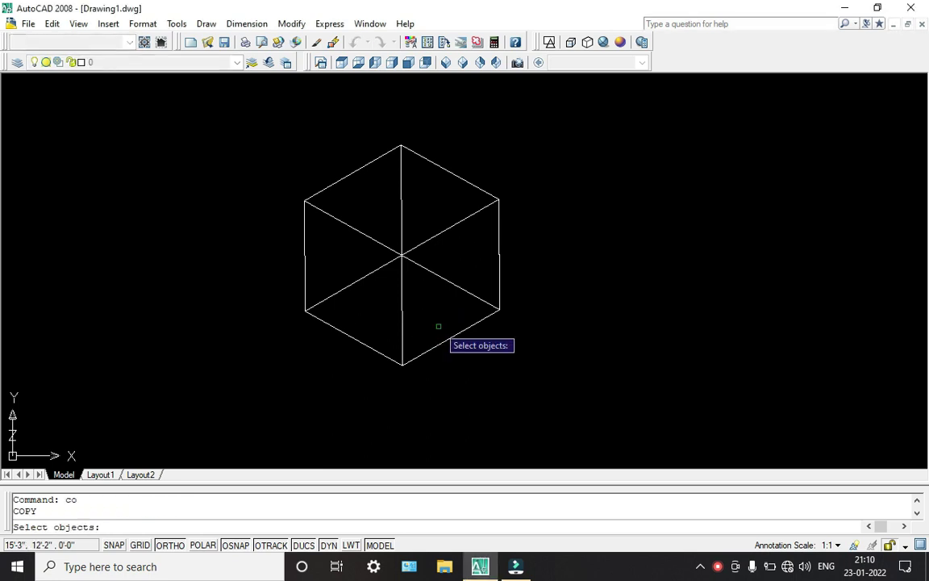
left_click(400, 301)
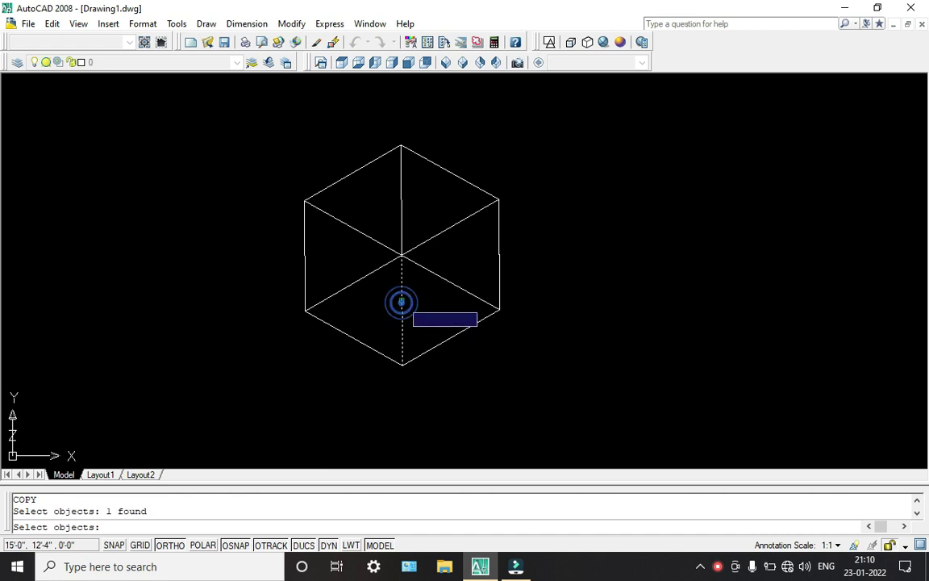
key("Return")
left_click(401, 364)
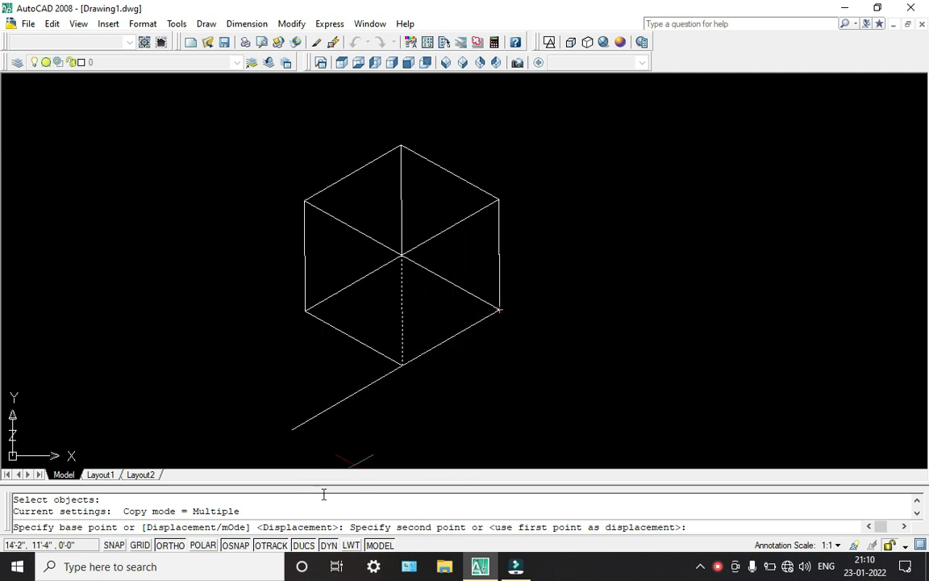
right_click(235, 545)
left_click(270, 529)
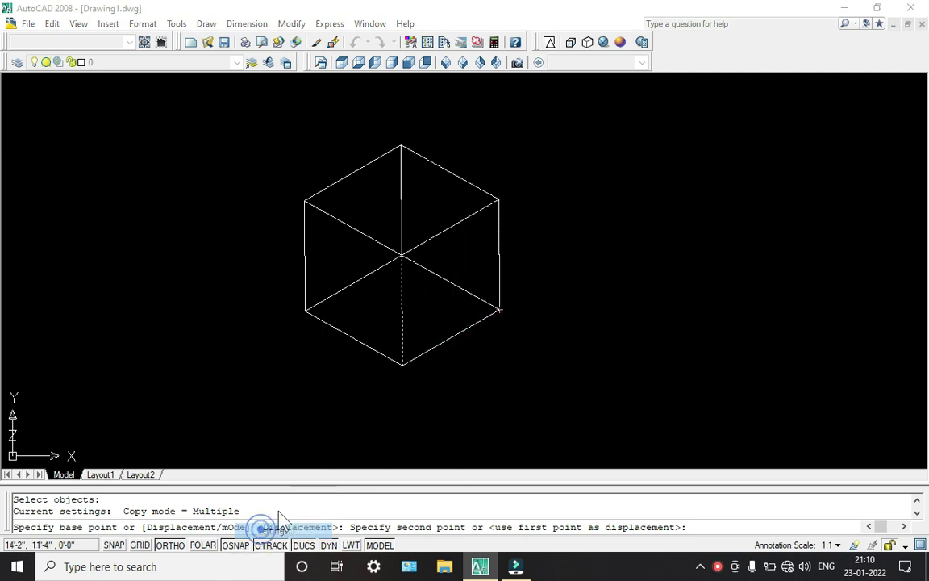
left_click(580, 198)
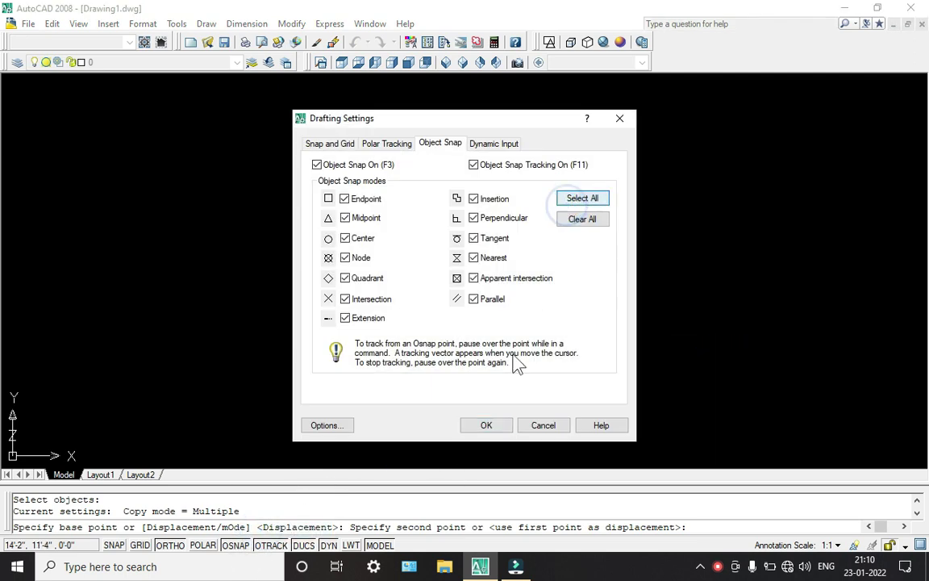
left_click(489, 427)
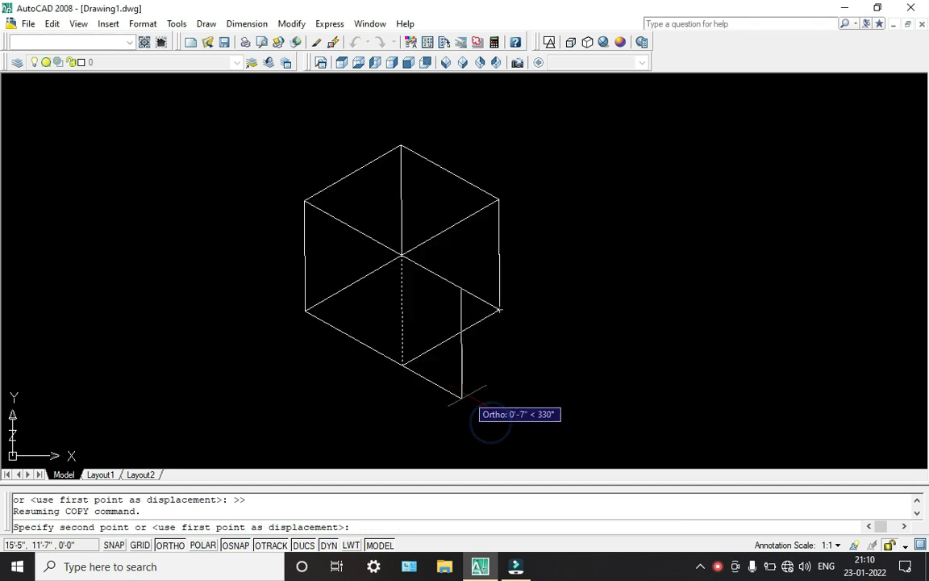
left_click(451, 339)
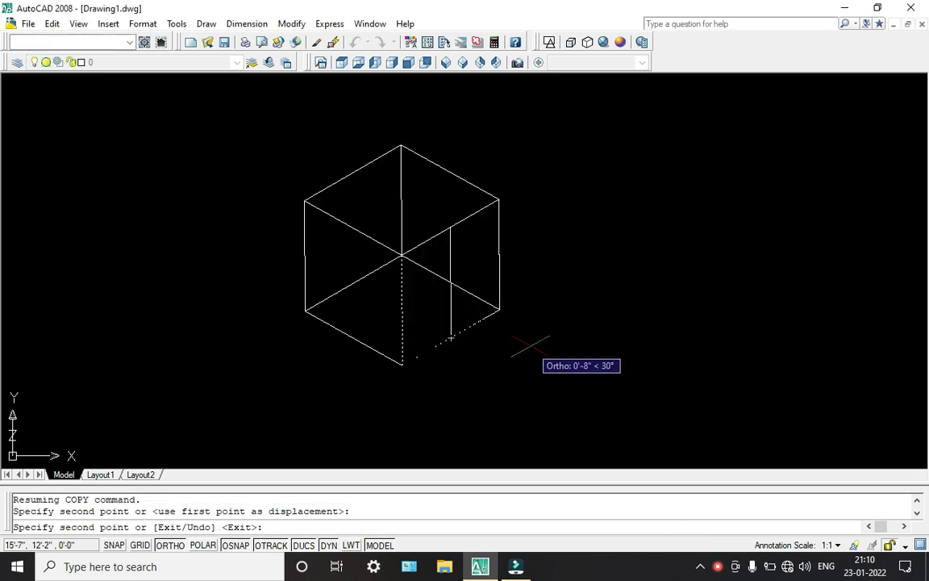
key("Escape")
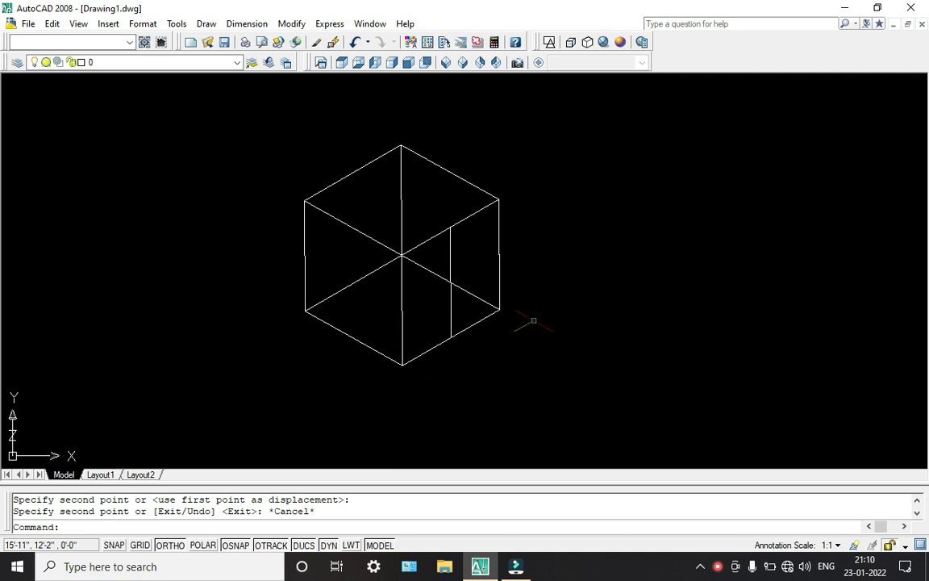
Draw an isocircle of about 3" radius on the Right isoplane, centred on the copied vertical line's midpoint.
left_click(207, 23)
mouse_move(260, 265)
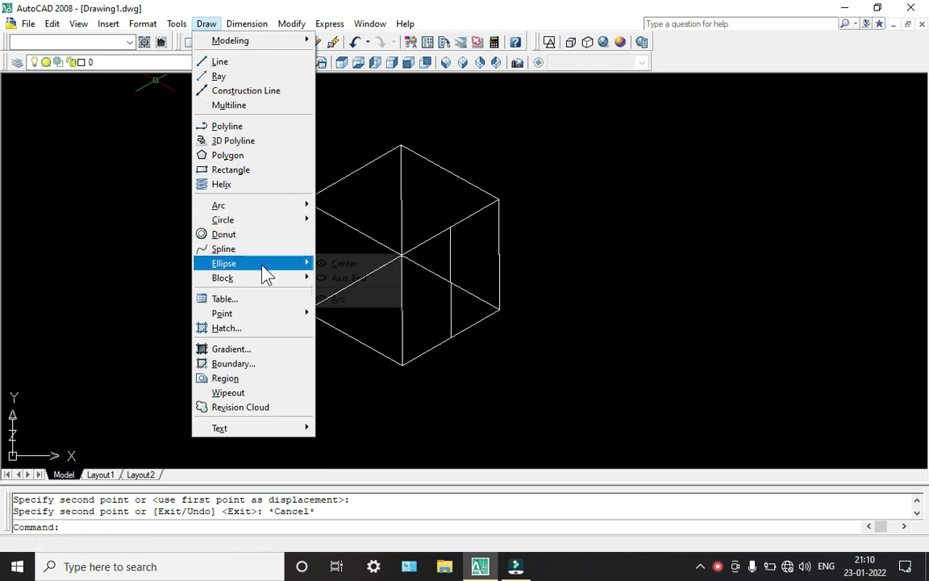
left_click(347, 278)
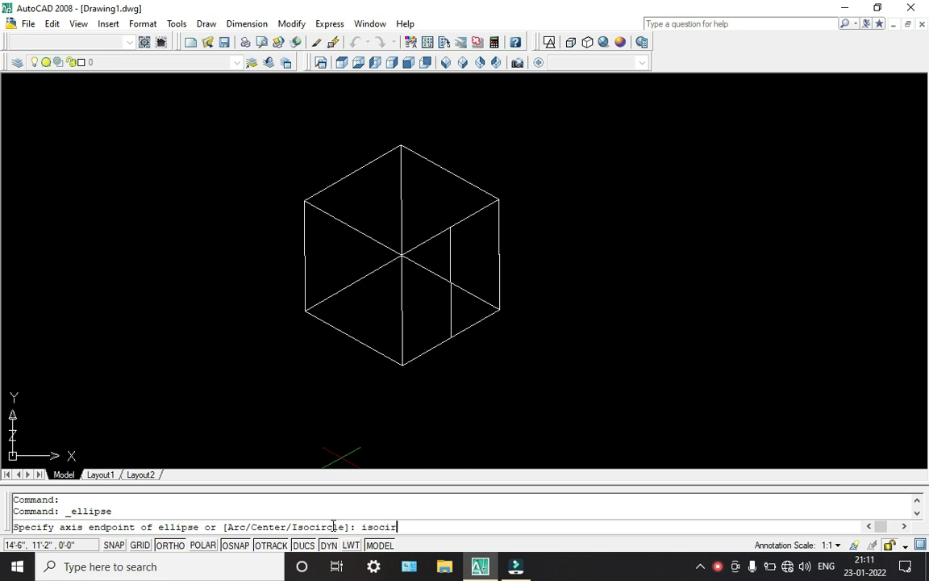
key("Return")
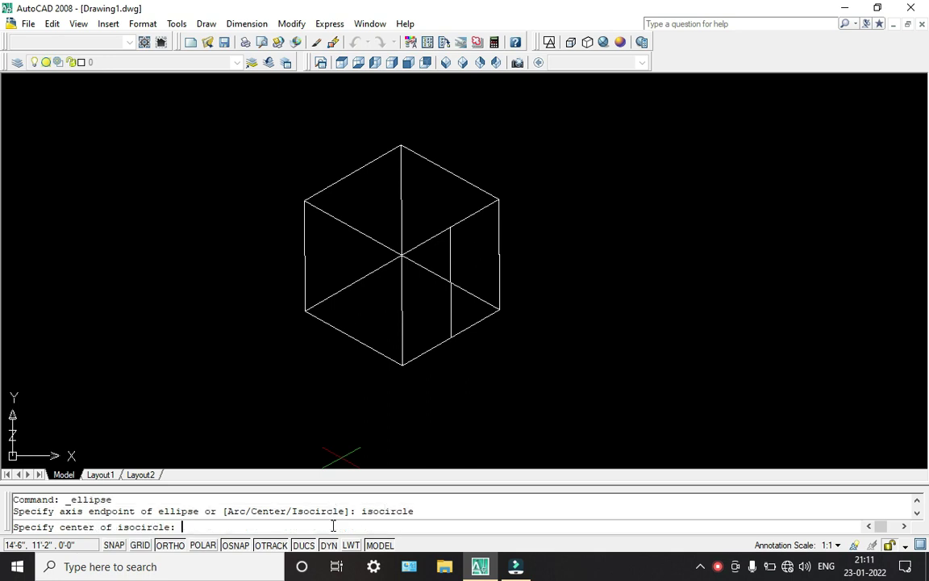
left_click(450, 280)
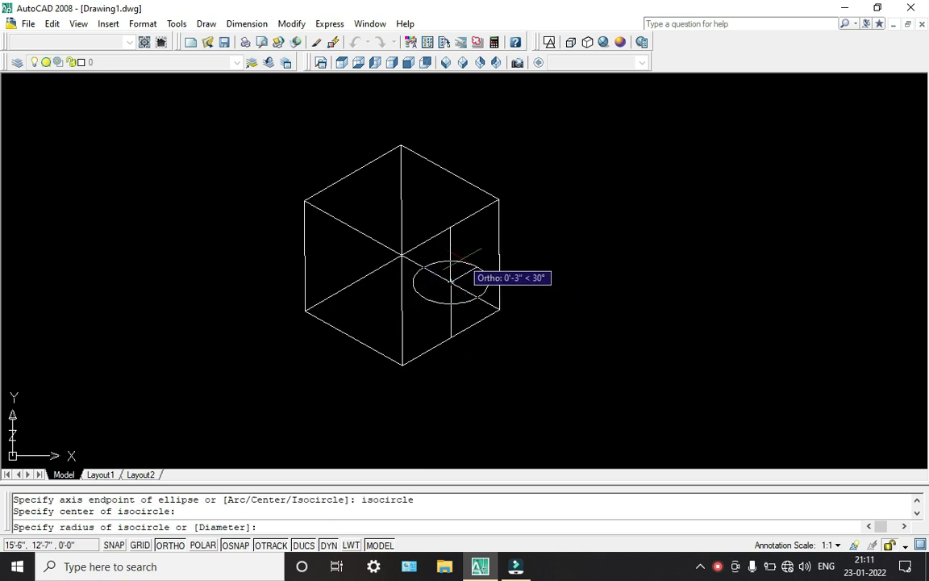
key("F5")
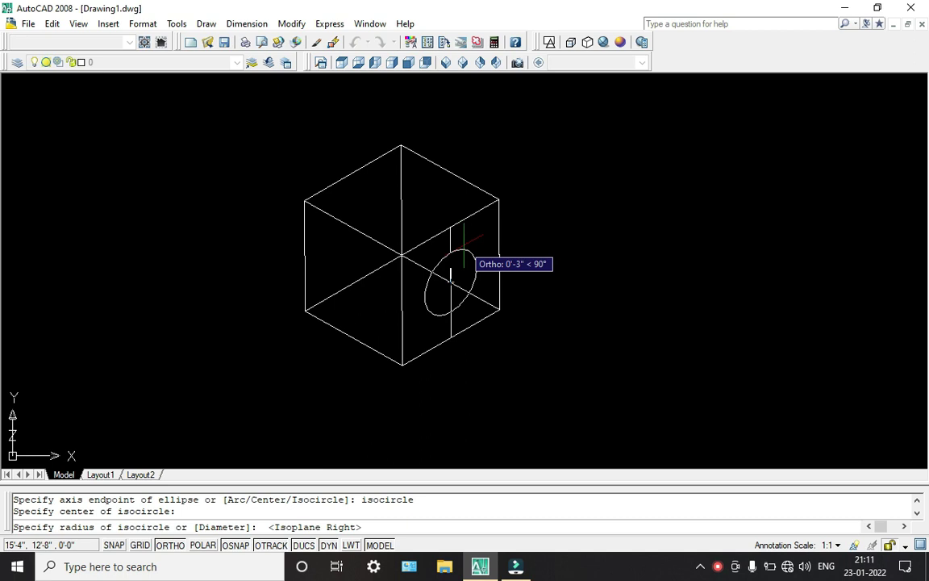
left_click(463, 244)
scroll(449, 278, "up", 4)
scroll(446, 278, "down", 4)
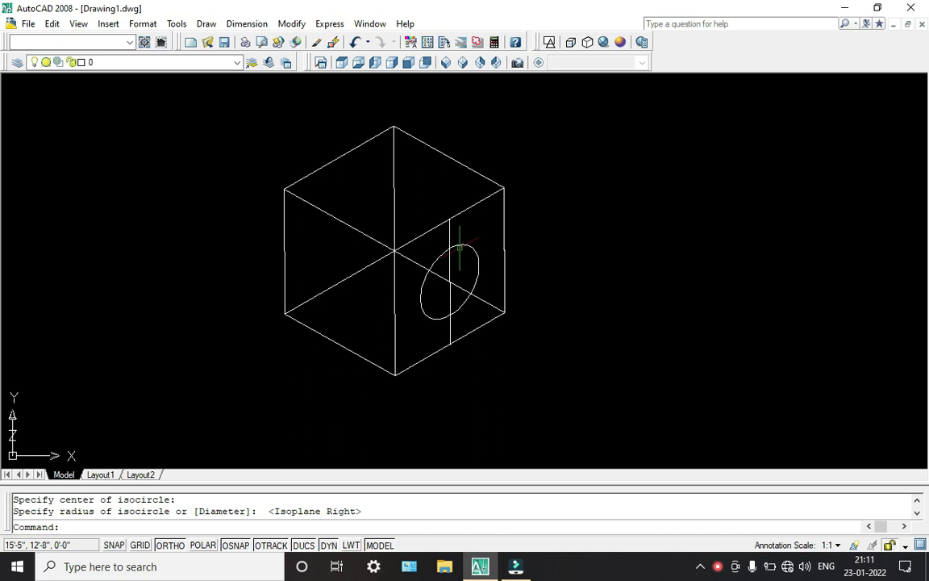
Erase the copied vertical line and the isocircle from the box's right face.
left_click(450, 238)
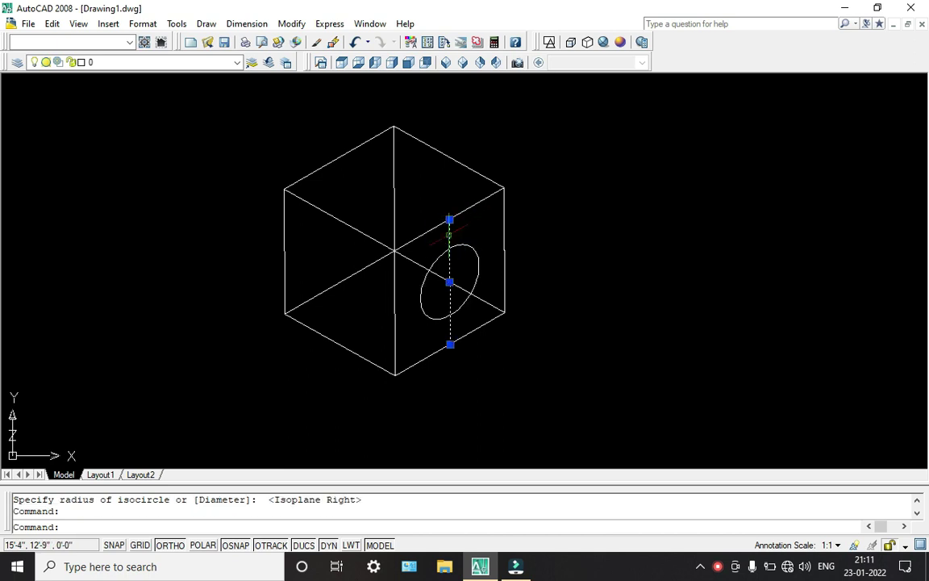
key("Delete")
left_click(466, 241)
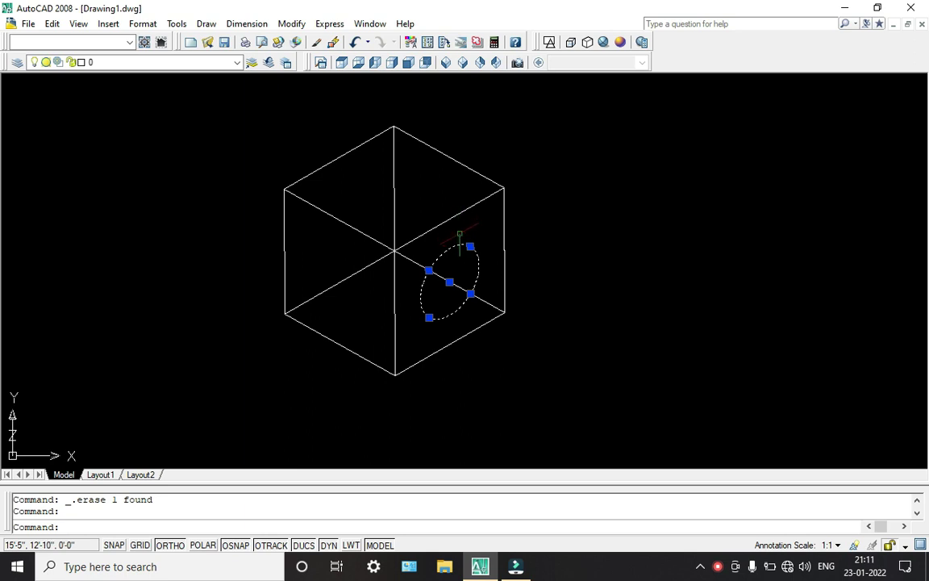
left_click(470, 246)
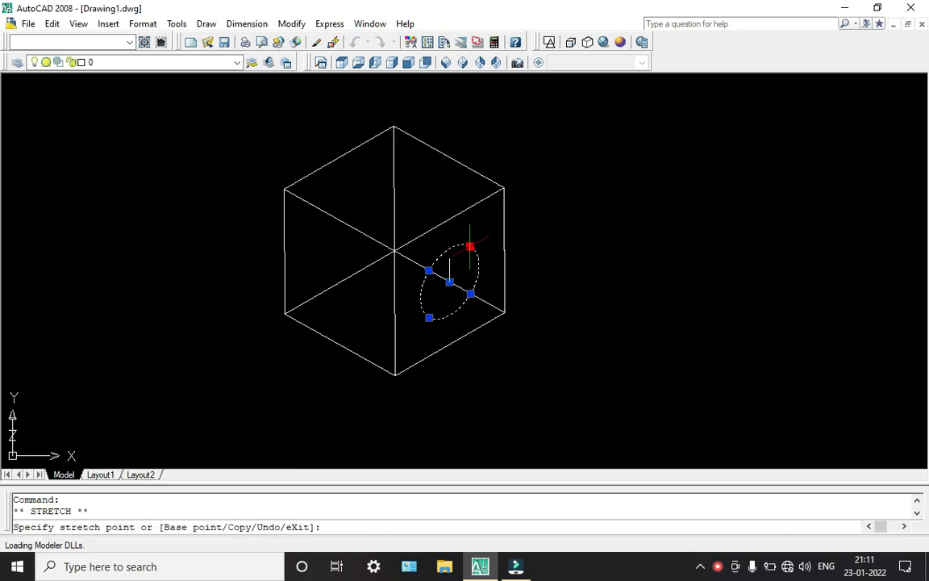
key("Escape")
key("Escape")
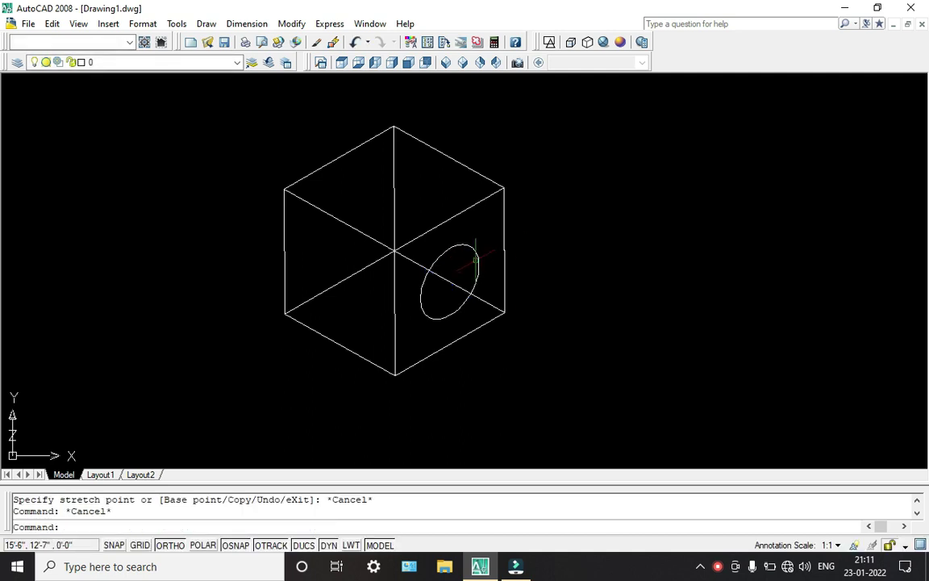
left_click(474, 243)
left_click(471, 244)
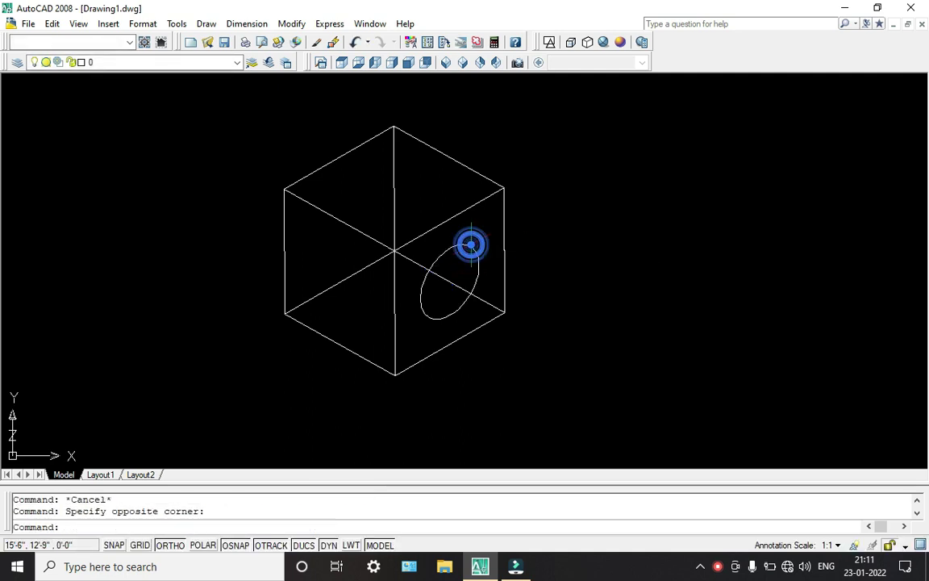
left_click(466, 244)
key("Delete")
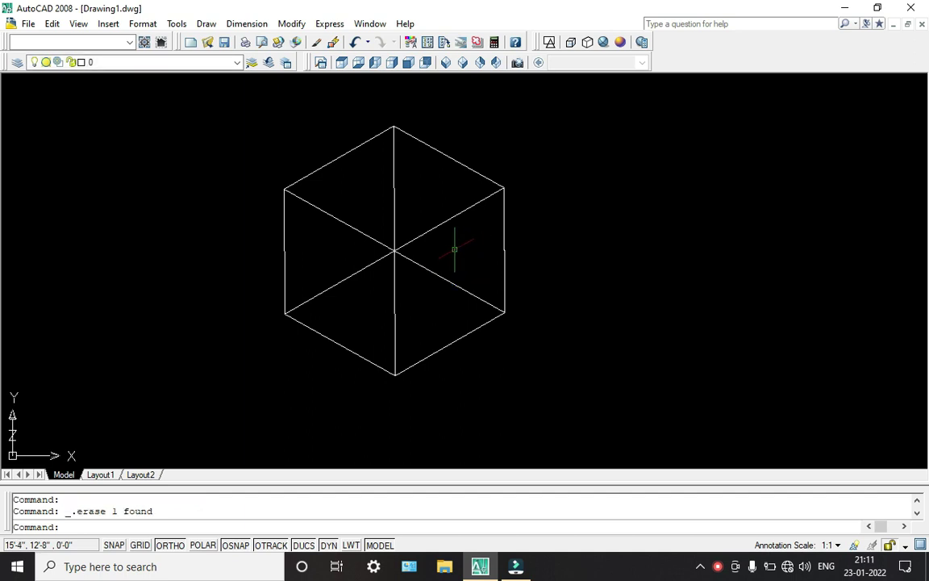
key("Return")
key("Escape")
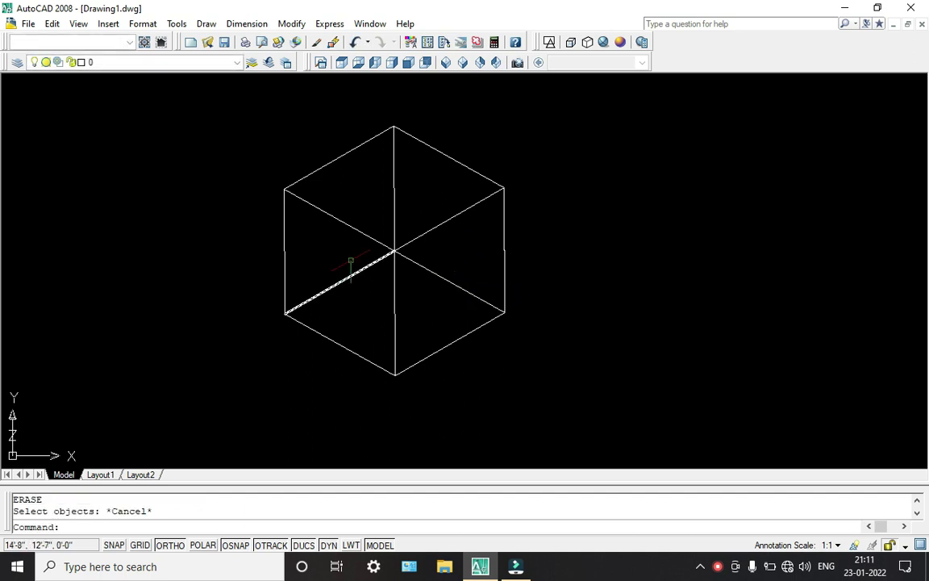
left_click(207, 23)
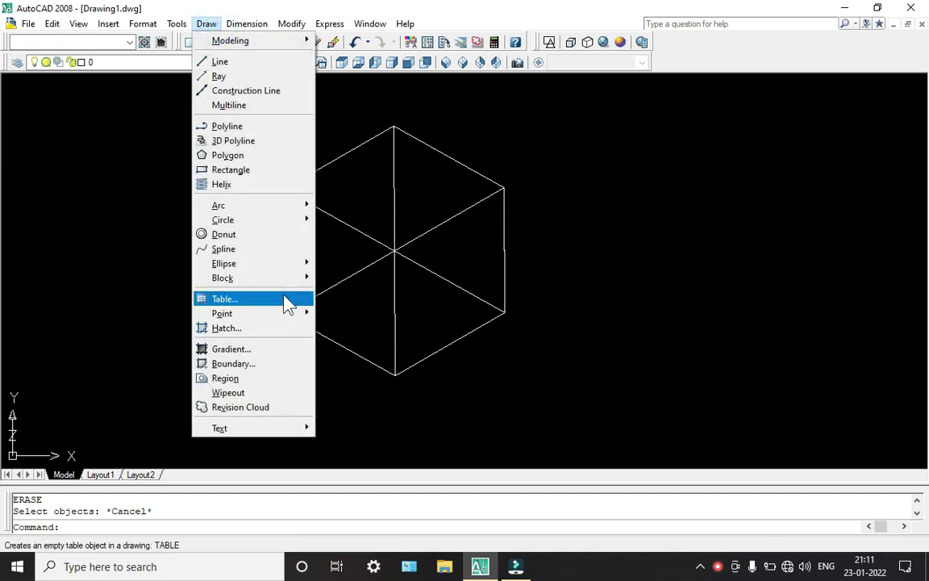
mouse_move(289, 265)
left_click(346, 276)
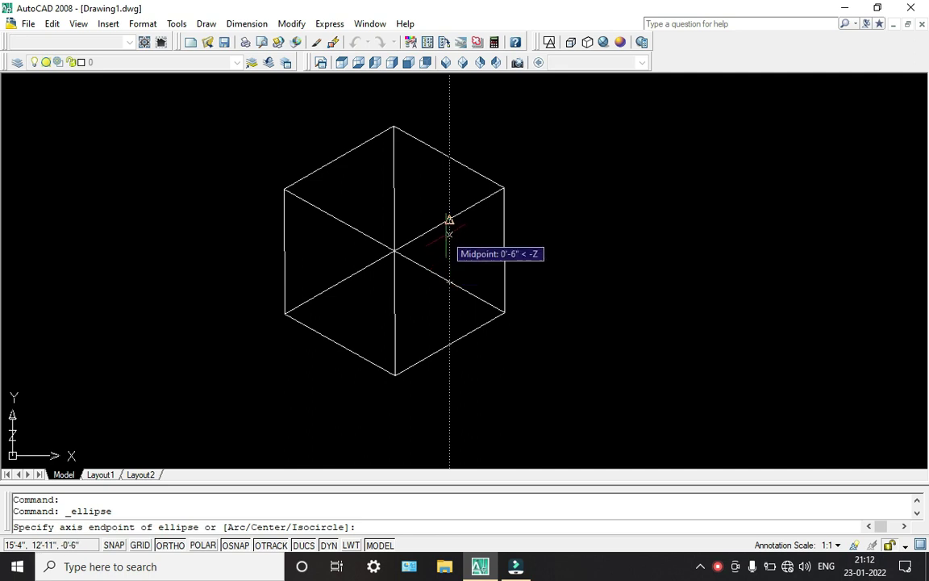
key("ctrl+z")
key("Escape")
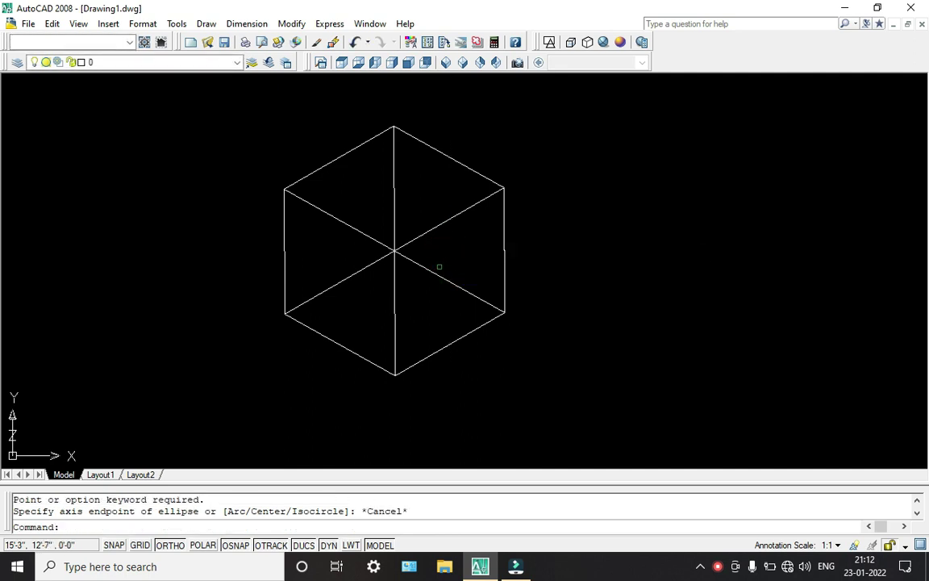
Undo the erasures to restore the copied vertical line and the isocircle on the box's right face.
key("ctrl+z")
key("ctrl+z")
key("Escape")
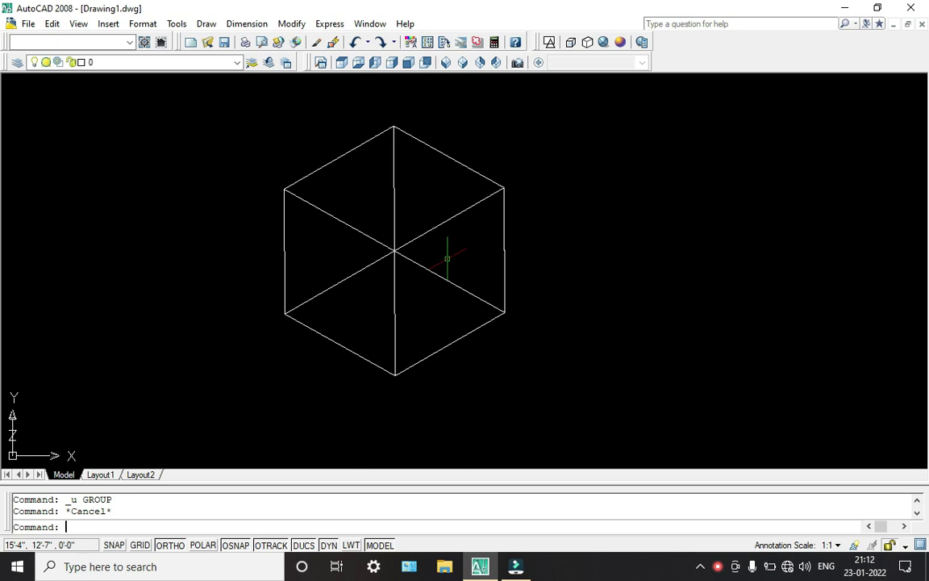
key("ctrl+z")
key("ctrl+z")
key("ctrl+z")
key("ctrl+z")
key("Escape")
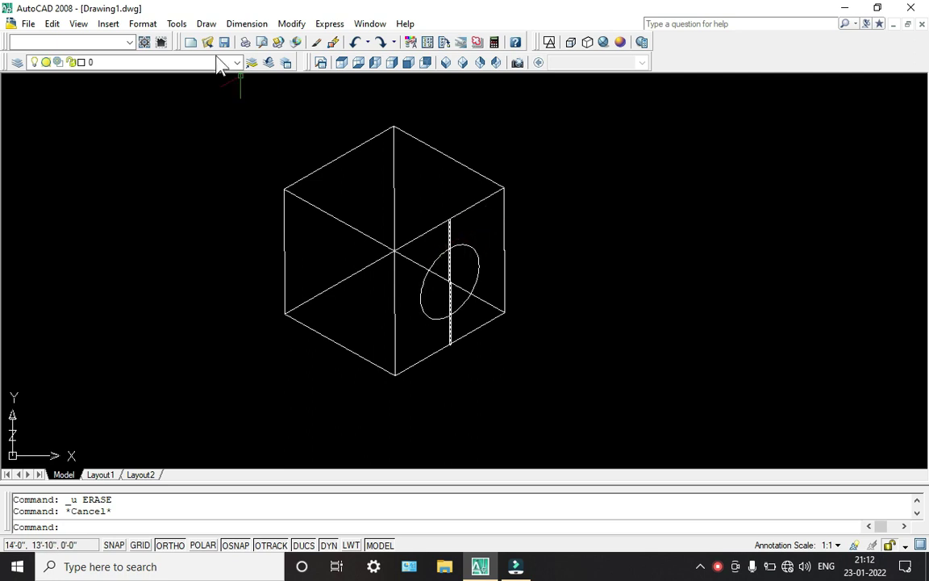
Draw an isocircle of about 5" radius on the right face, from the copied line's midpoint to the midpoint of the face's outer vertical edge.
left_click(205, 24)
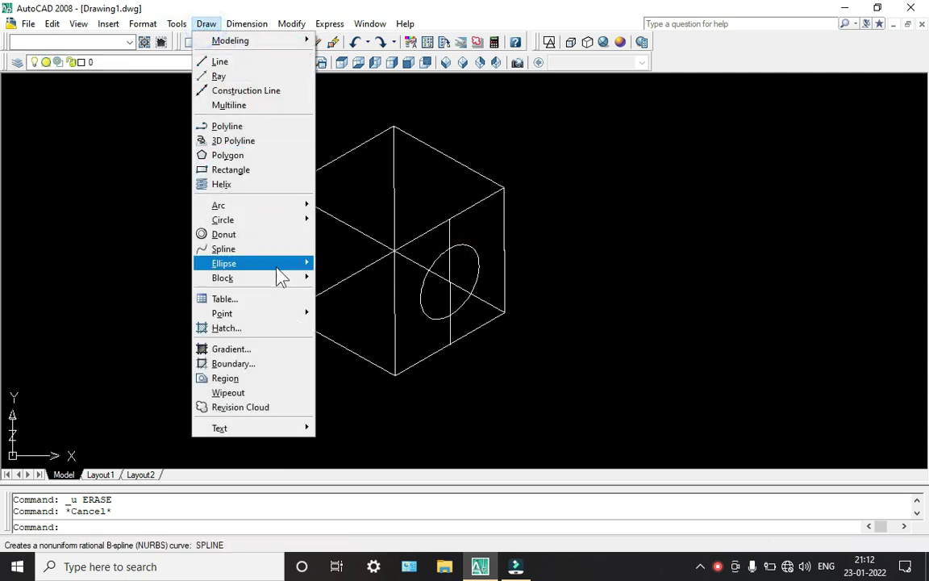
mouse_move(289, 265)
left_click(348, 279)
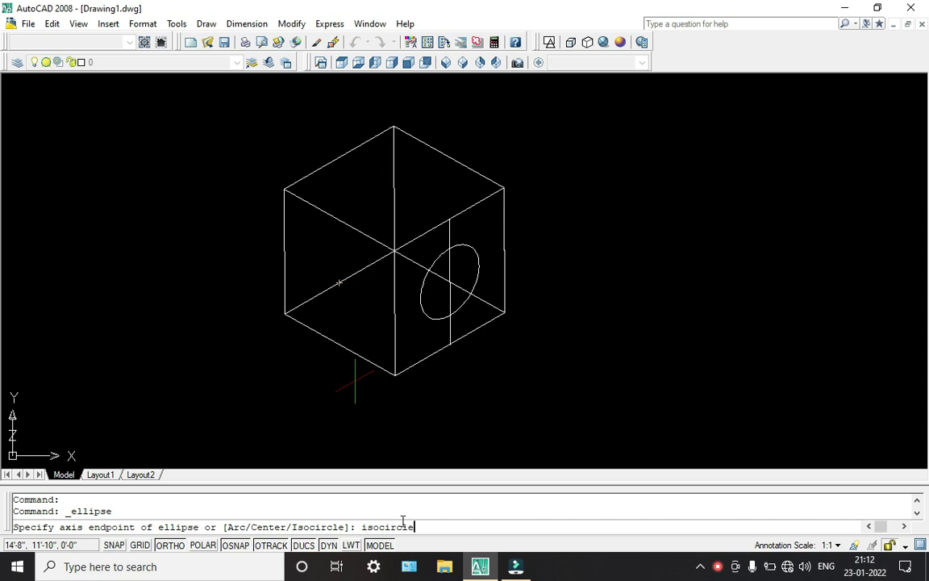
type("isocircle")
key("Return")
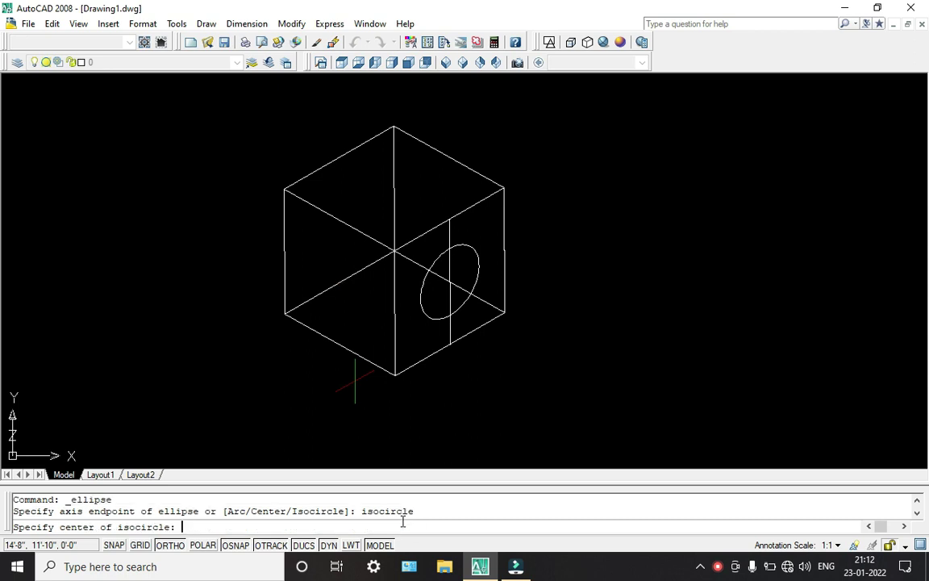
left_click(449, 284)
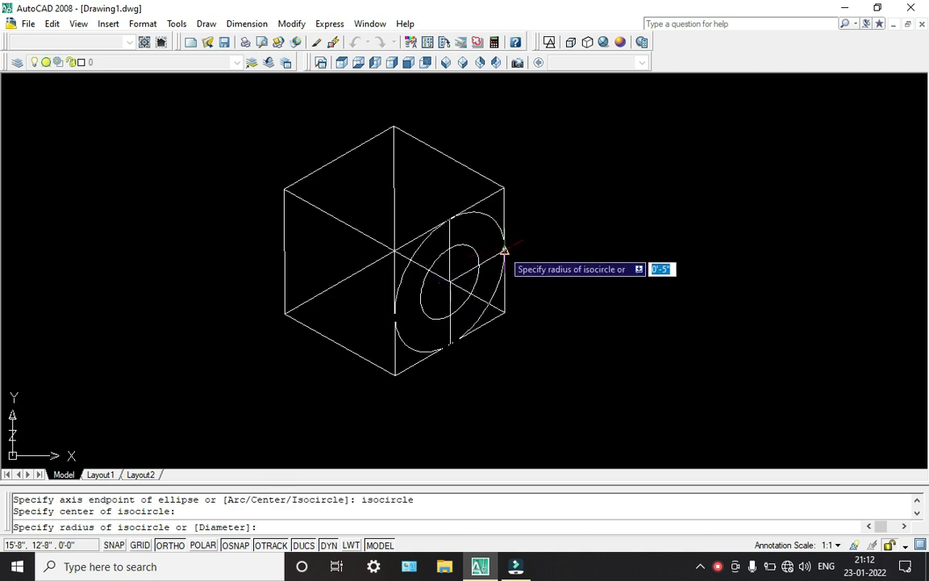
left_click(504, 250)
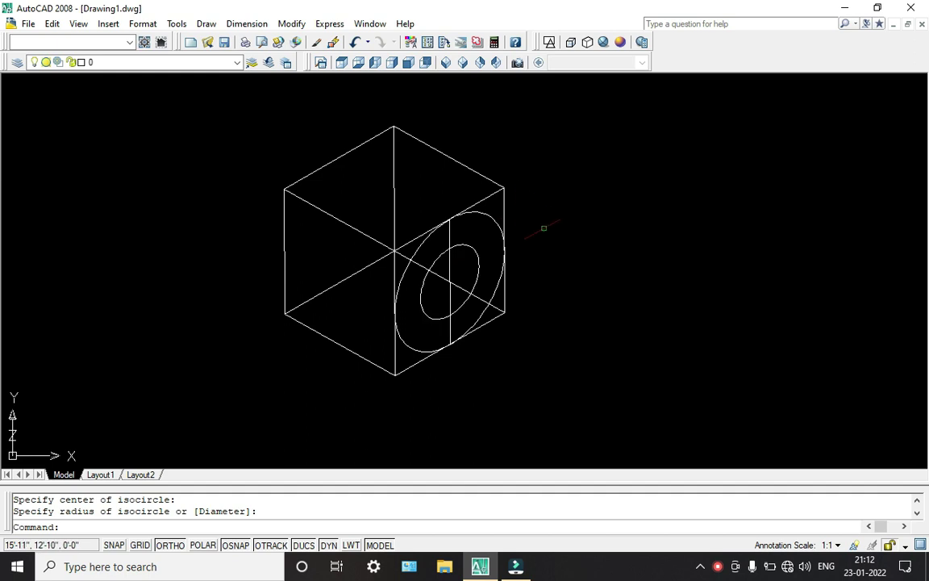
Move the larger isocircle from its centre to the midpoint of the right face's outer vertical edge.
type("m")
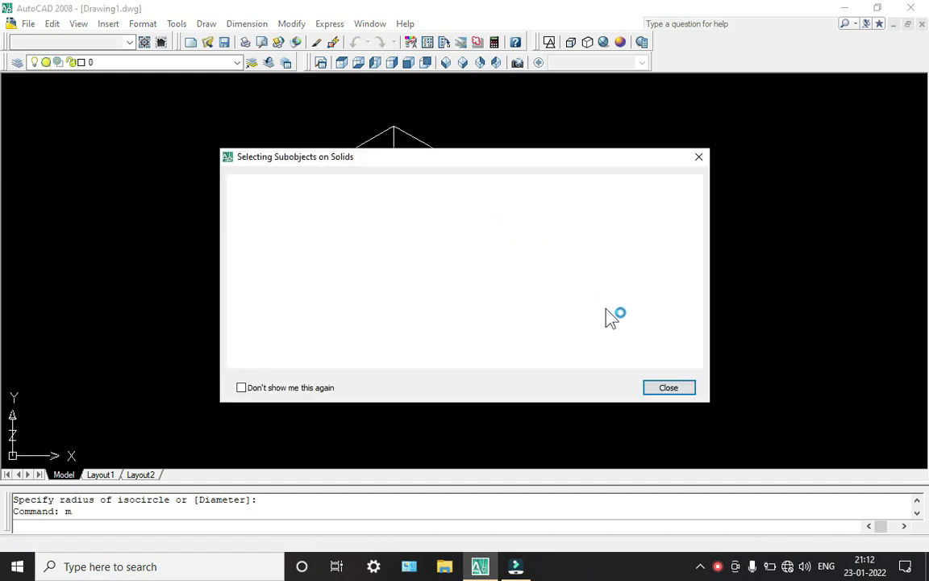
left_click(668, 388)
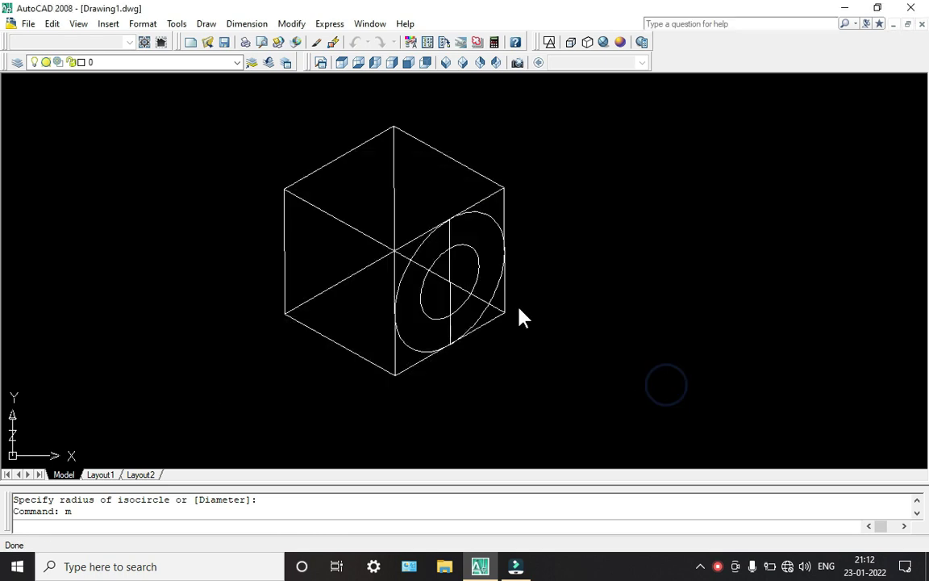
type("m")
key("Return")
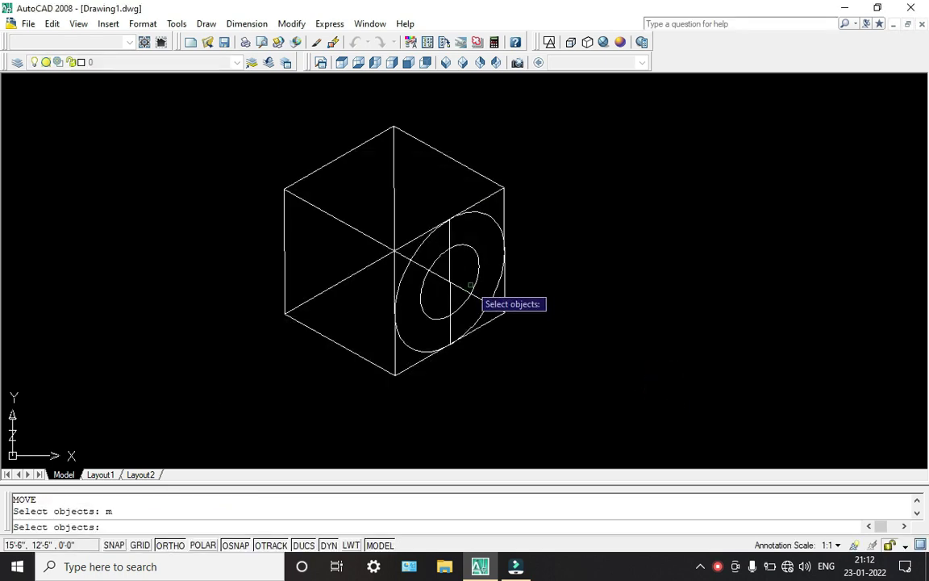
left_click(491, 216)
left_click(491, 216)
left_click(490, 217)
left_click(489, 216)
key("Return")
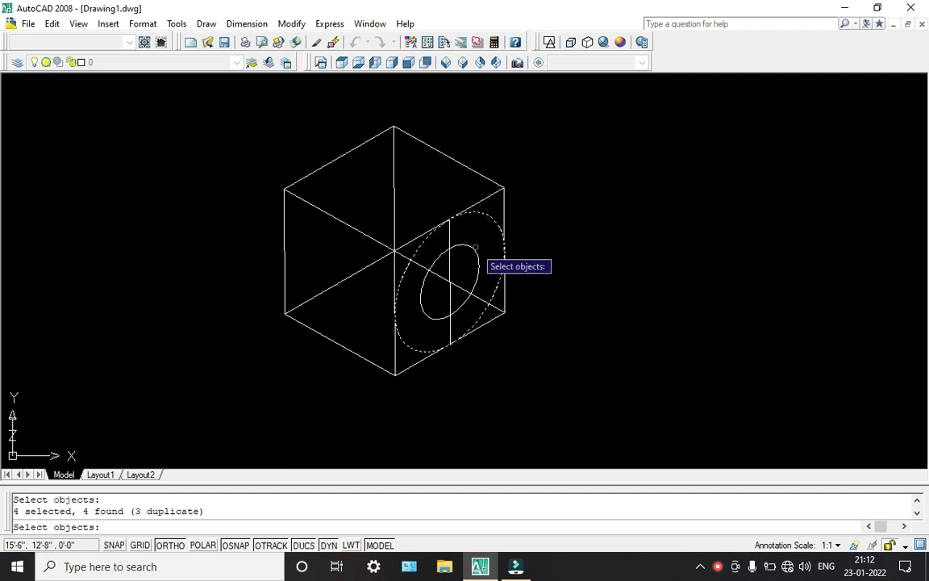
key("Return")
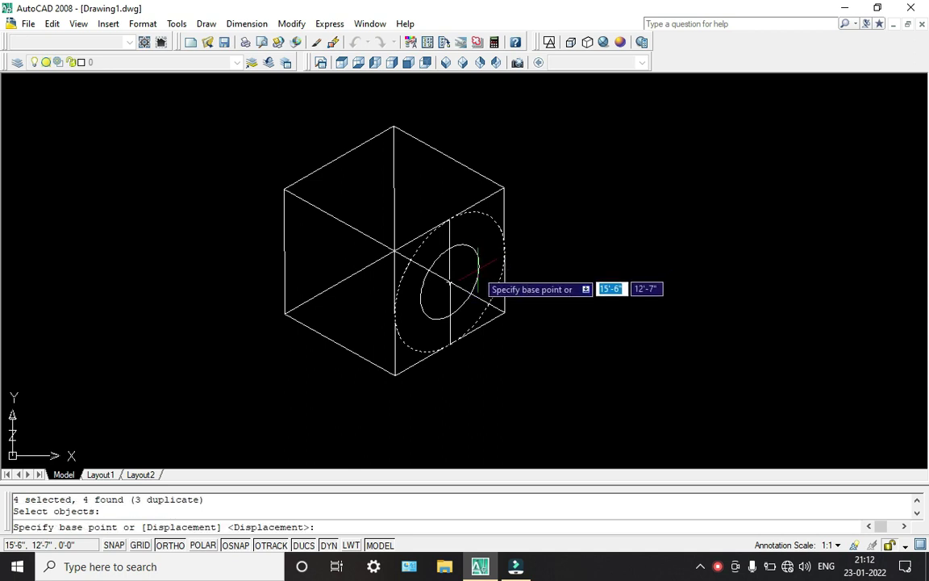
left_click(449, 280)
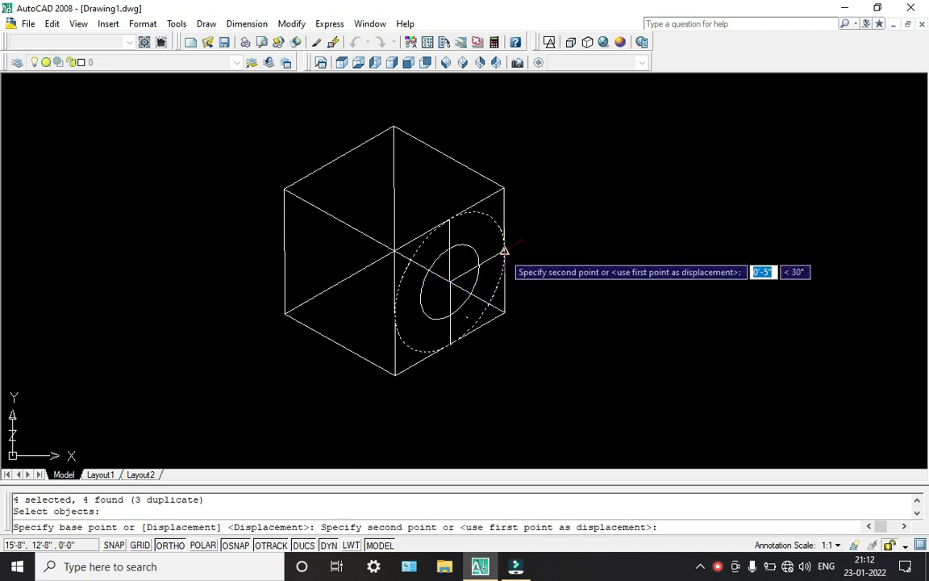
left_click(504, 251)
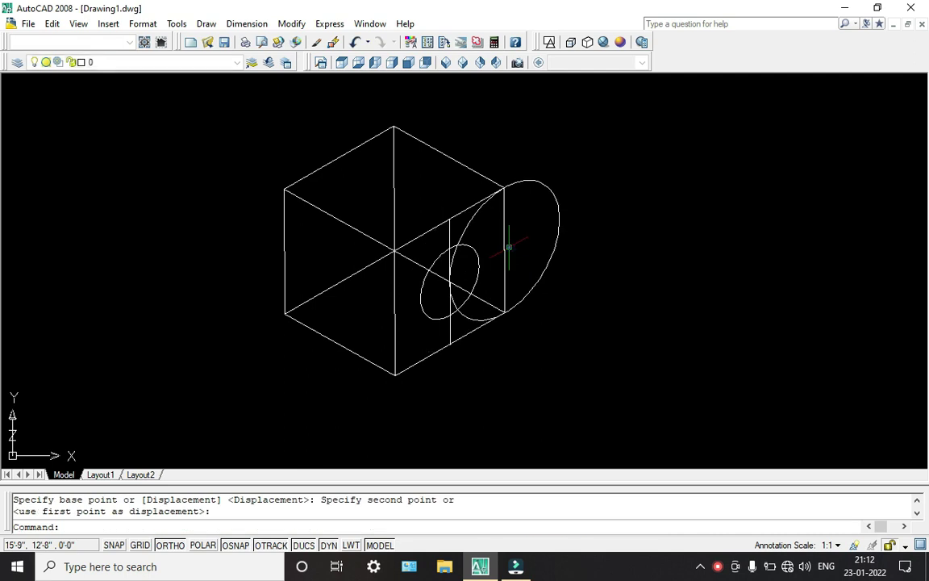
Erase the small isocircle and the copied vertical line from the box's right face.
left_click(479, 249)
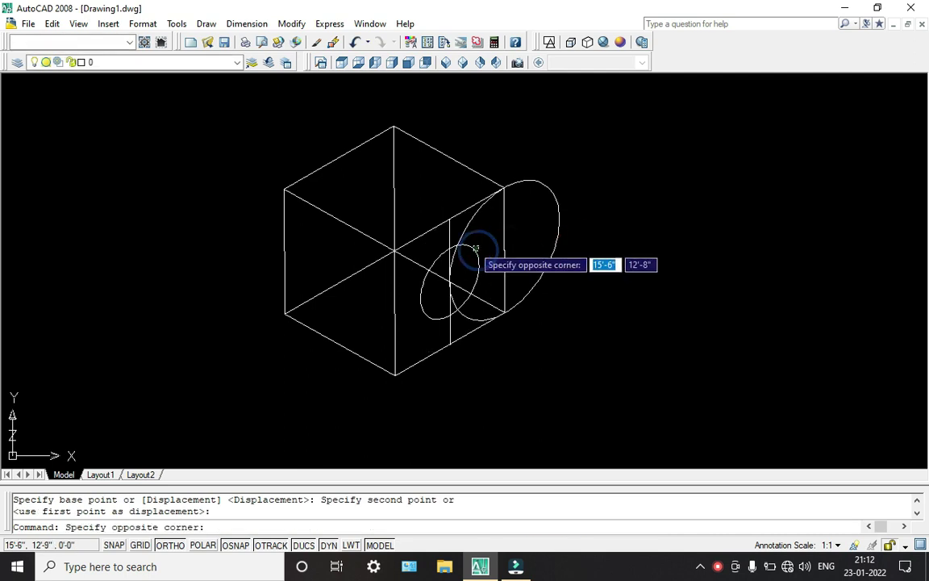
left_click(468, 258)
key("Delete")
left_click(450, 238)
key("Delete")
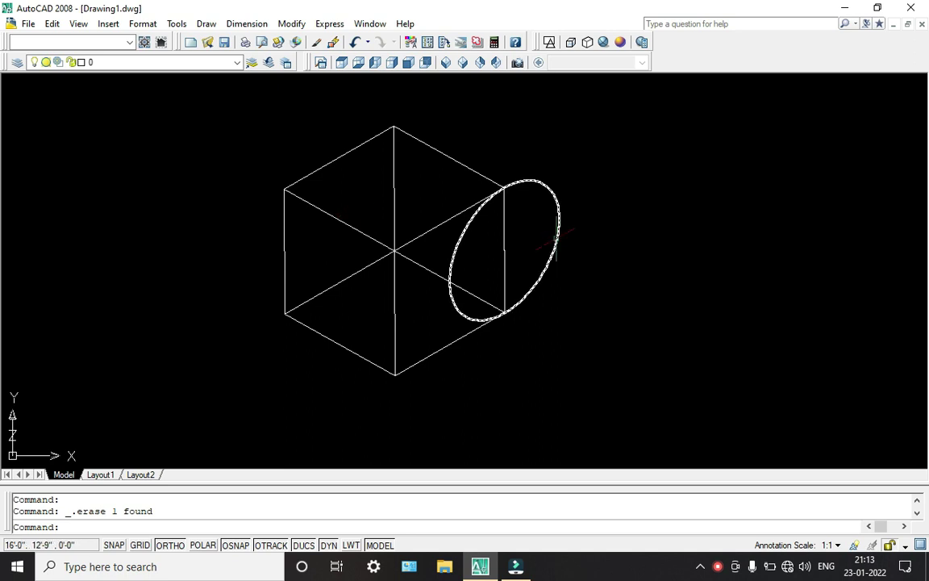
Copy the isocircle from the right face's upper outer corner to the top face's rear corner, using the Left isoplane.
type("cp")
key("Return")
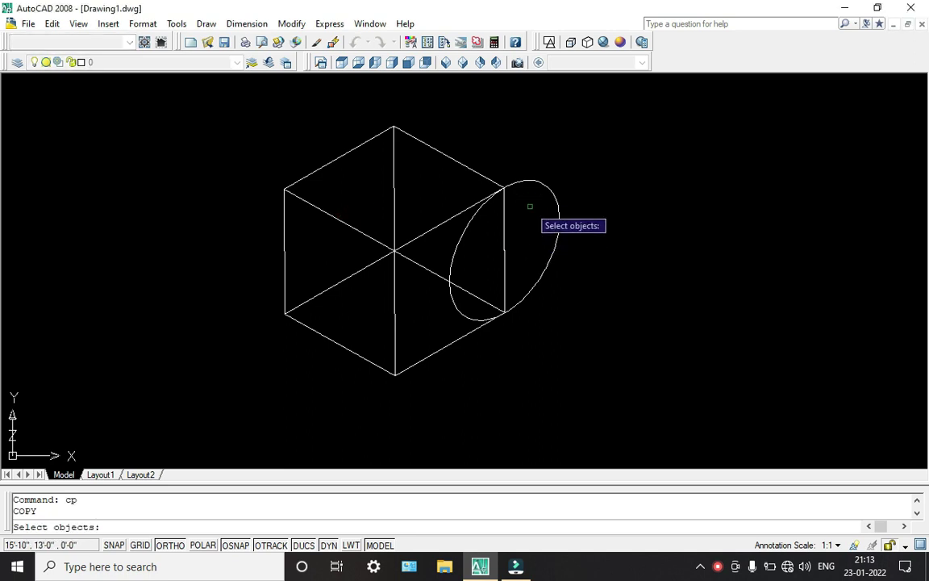
left_click(525, 179)
key("Return")
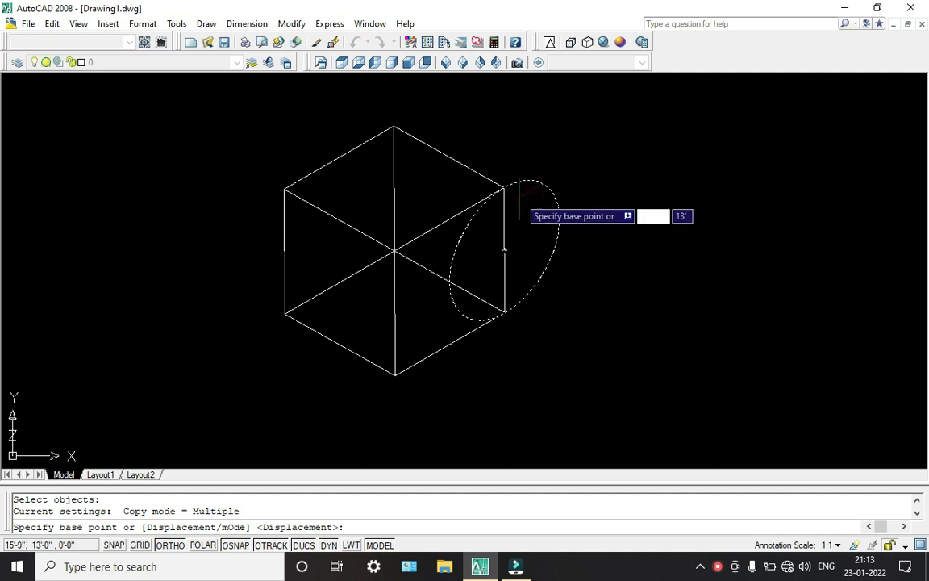
left_click(505, 187)
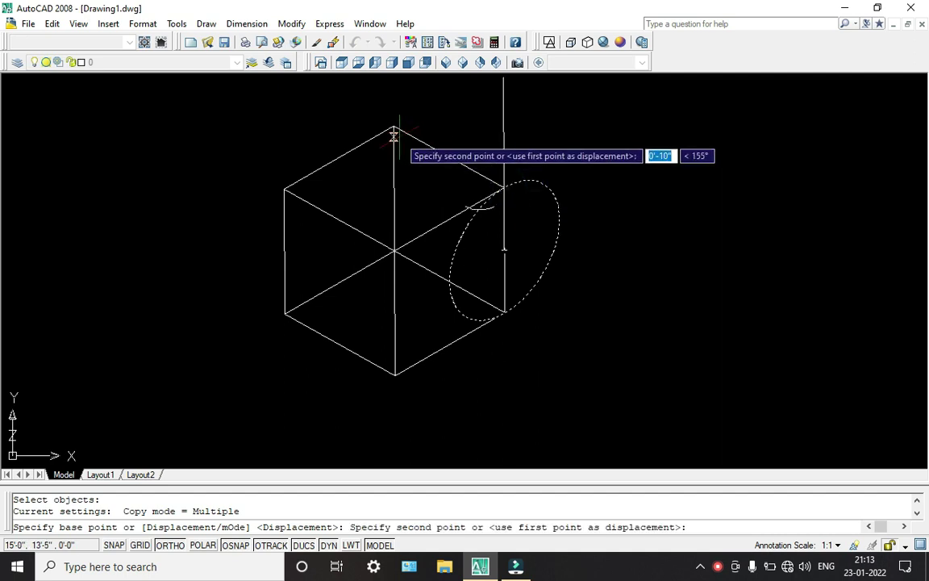
key("F5")
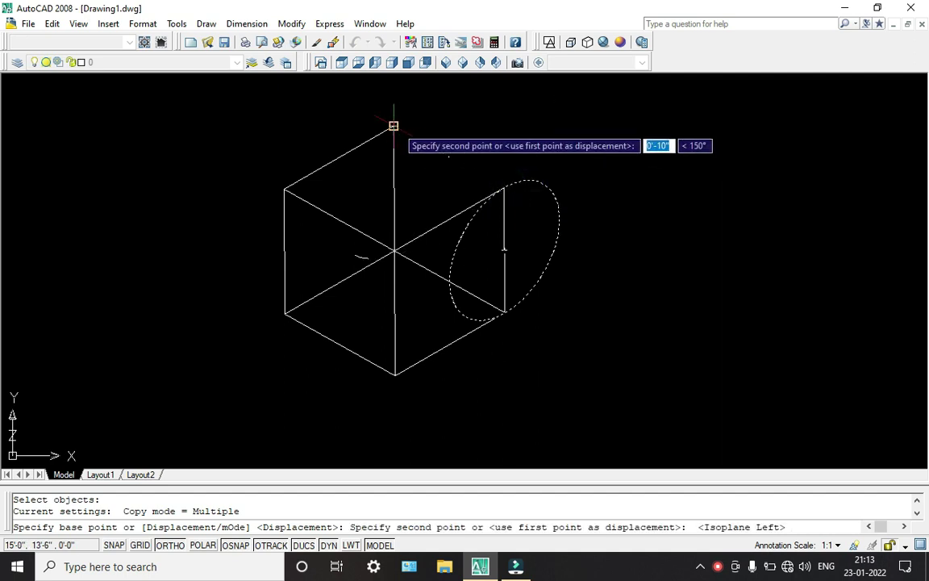
left_click(394, 126)
key("Escape")
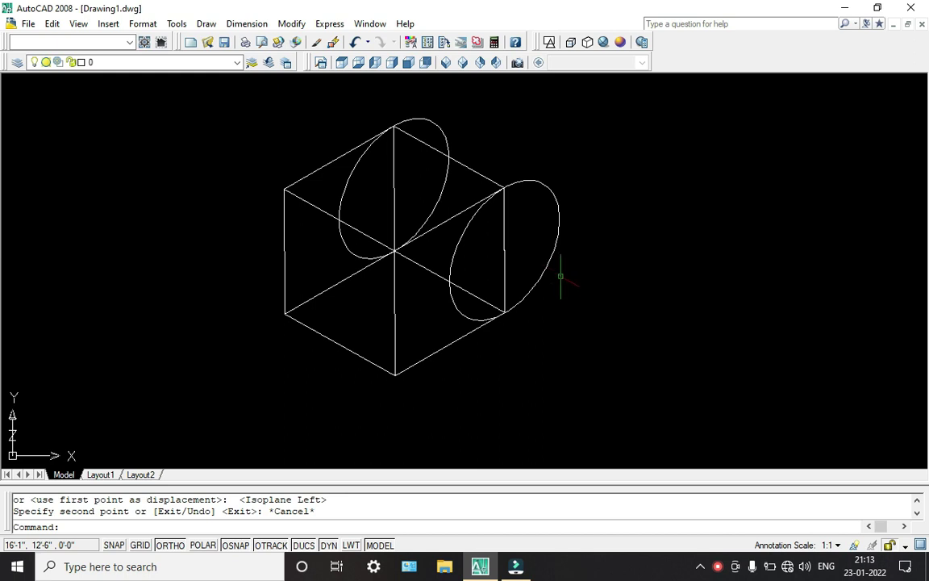
Draw a line along the Left isoplane joining the upper curves of the two isocircles.
type("l")
key("Return")
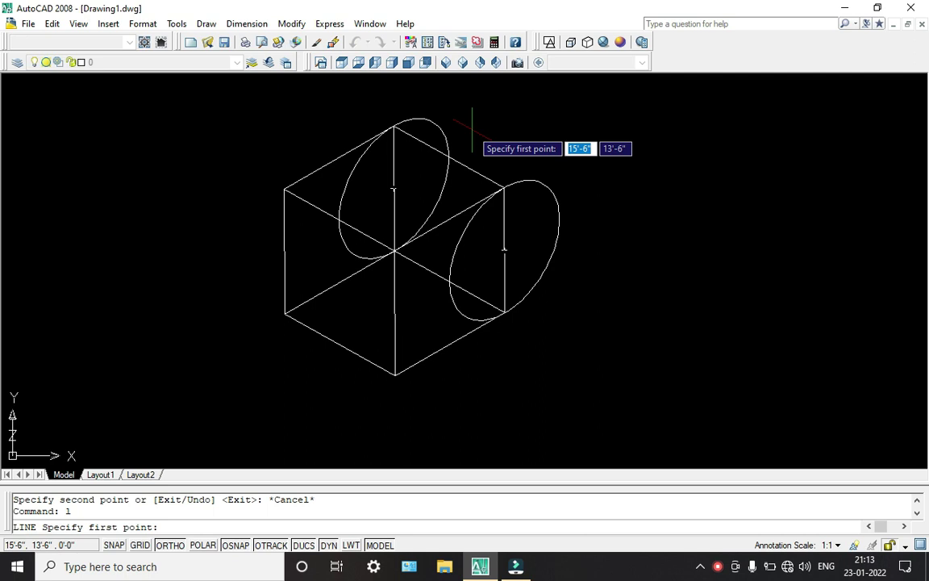
left_click(431, 121)
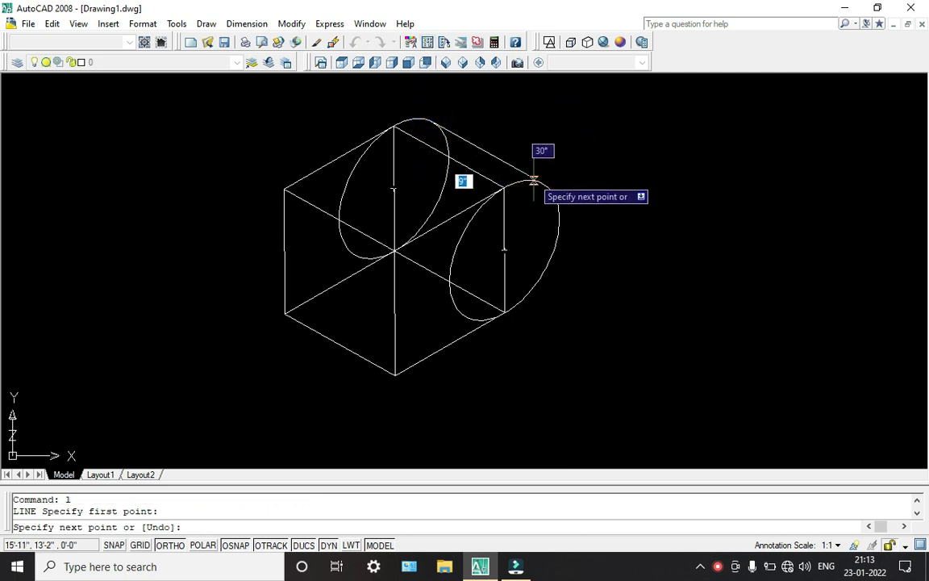
left_click(537, 181)
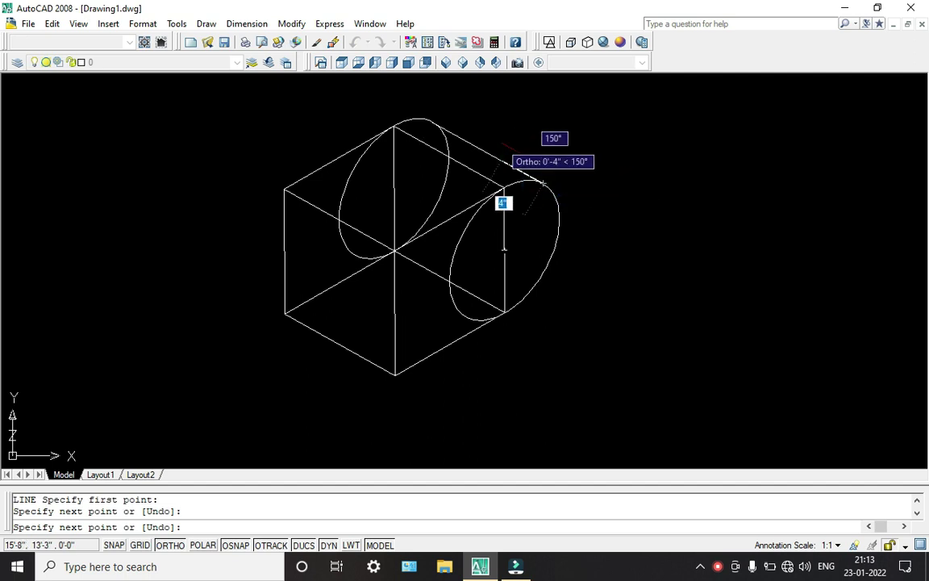
key("Escape")
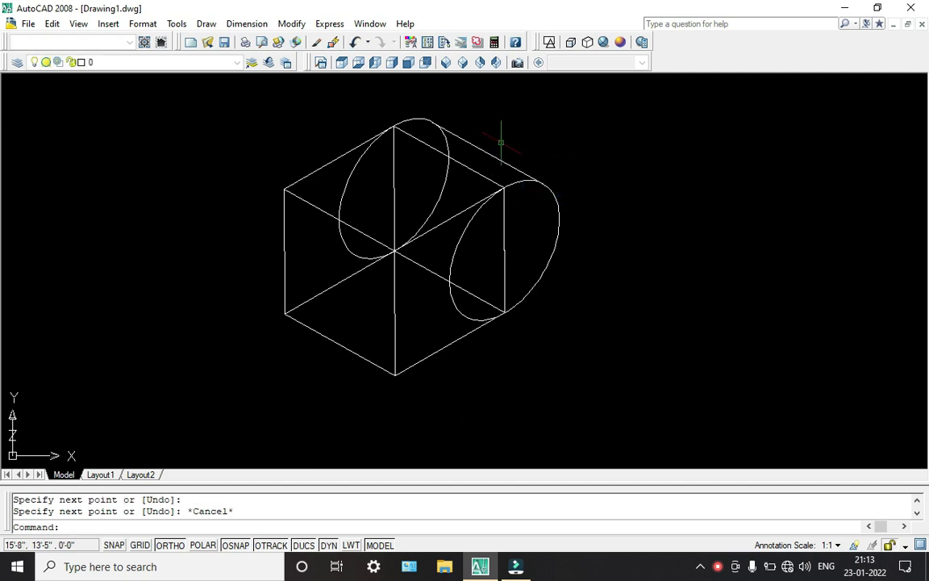
Try to trim the rear vertical edge inside the copied isocircle and the lines near the original isocircle.
type("tr")
key("Return")
key("Return")
left_click(406, 161)
left_click(383, 158)
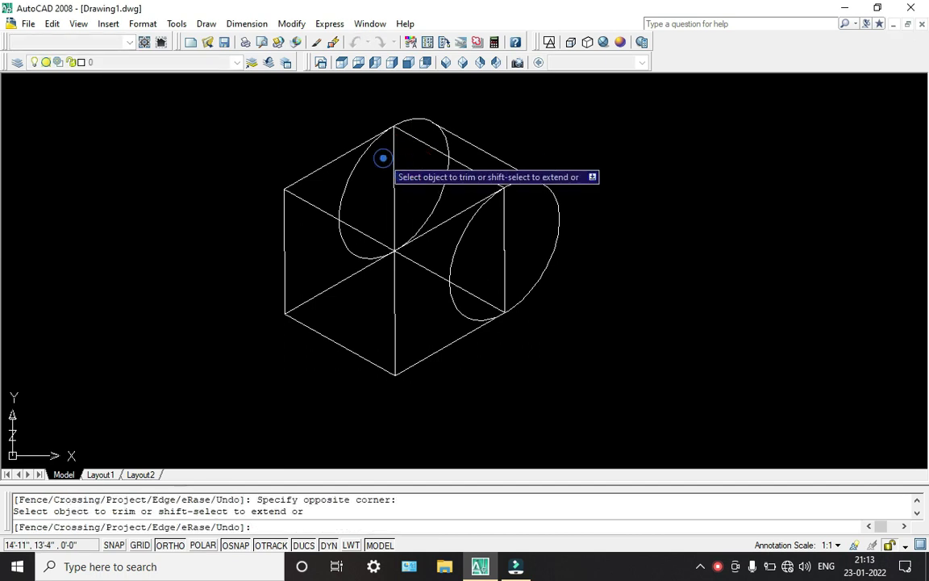
left_click(483, 215)
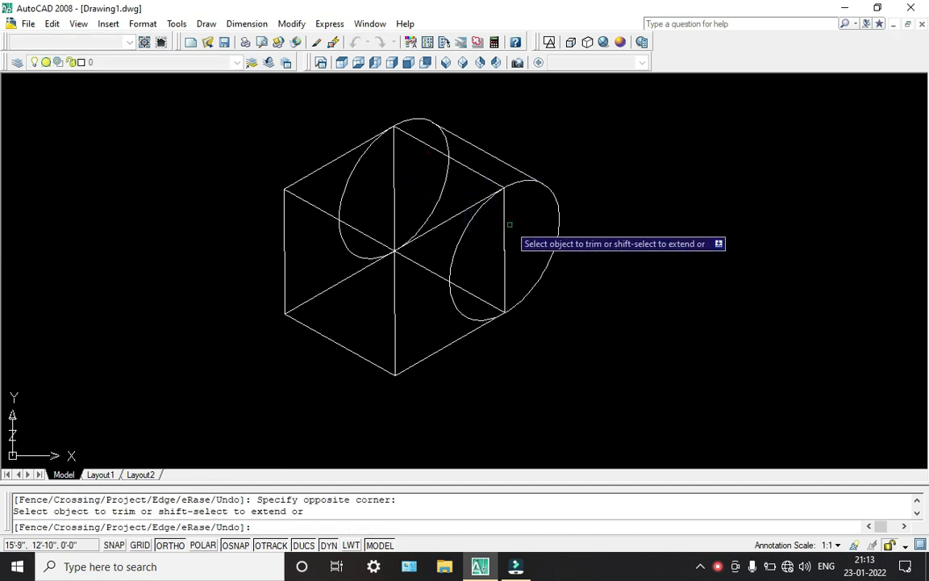
scroll(507, 227, "down", 4)
scroll(504, 230, "up", 9)
scroll(498, 221, "down", 5)
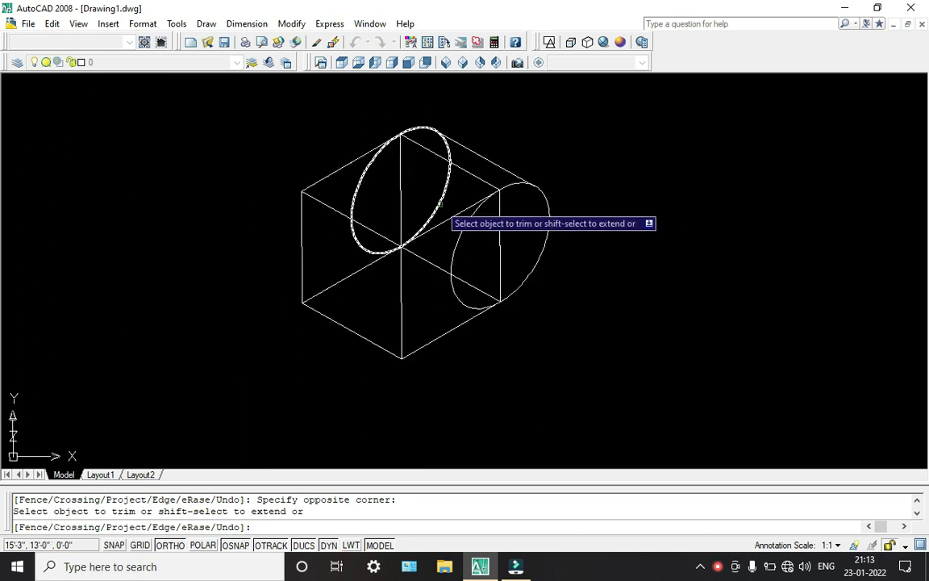
key("Escape")
Erase the box's rear vertical edge and the hidden base edge on its rear right side.
left_click(400, 179)
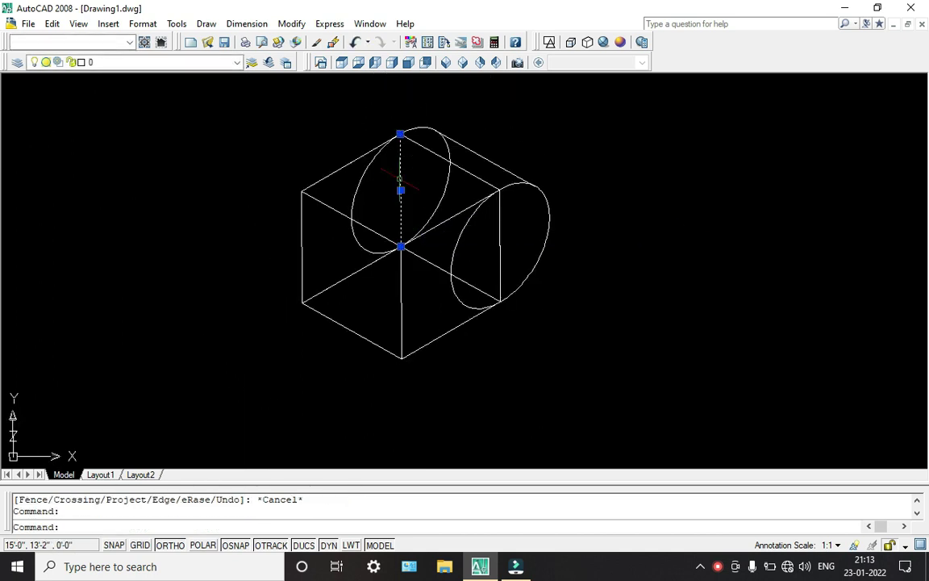
key("Delete")
left_click(500, 245)
key("Delete")
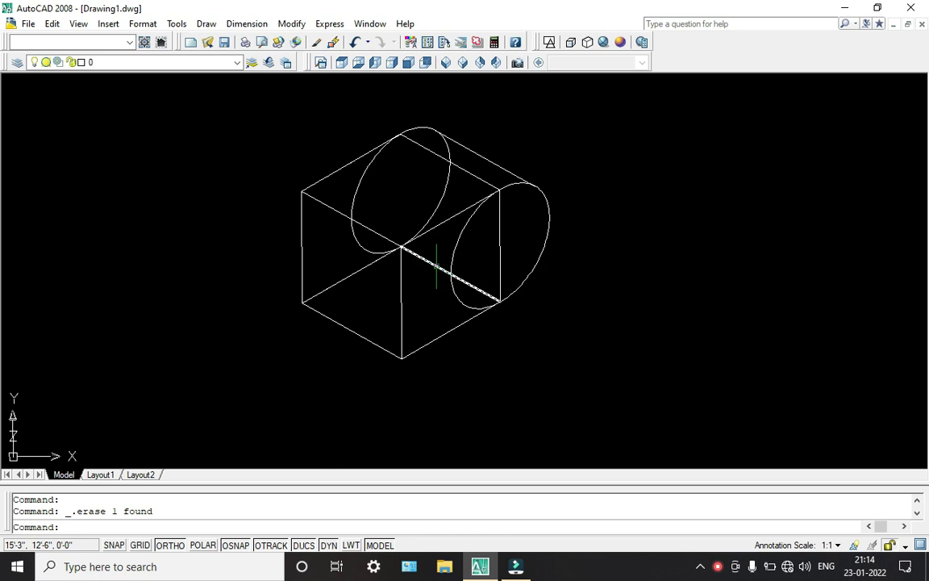
left_click(435, 267)
key("Delete")
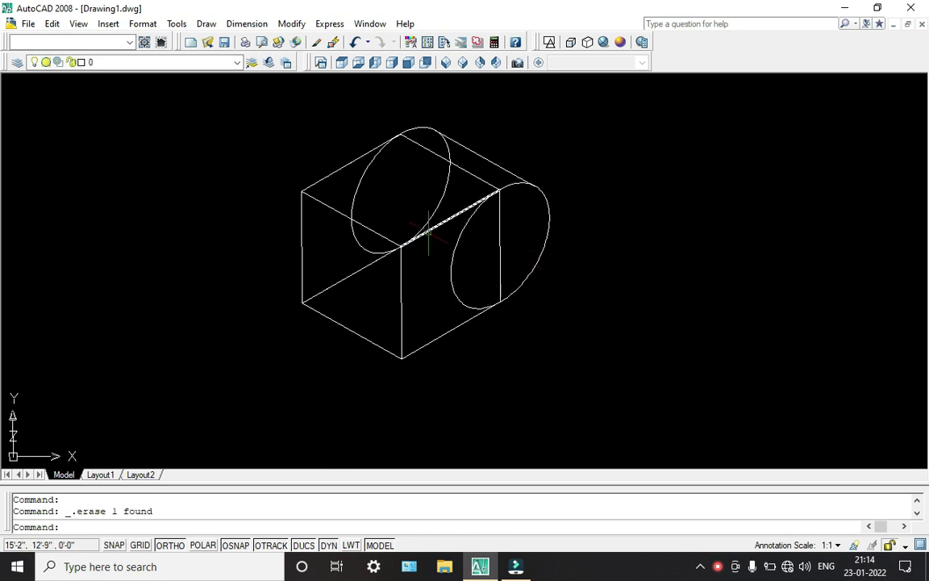
left_click(342, 277)
key("Escape")
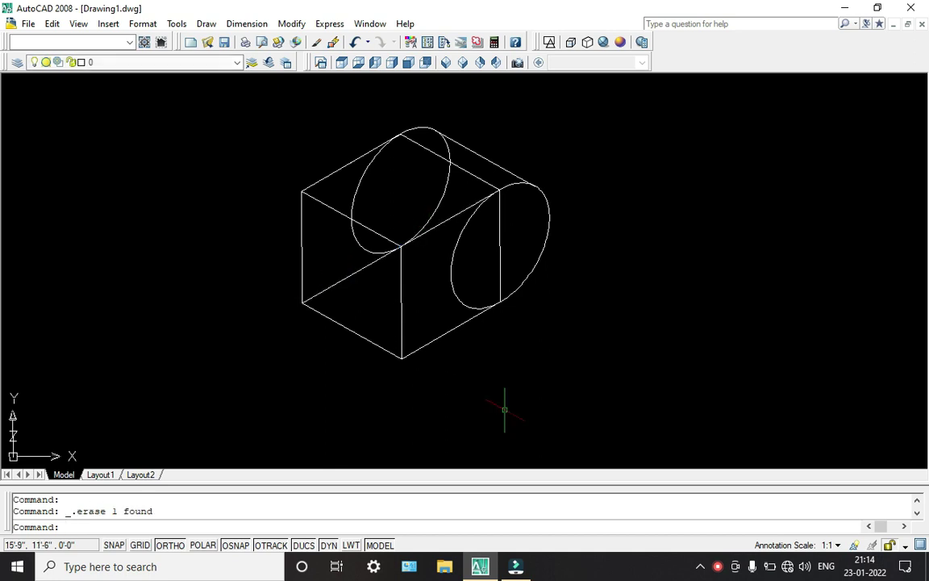
Erase the hidden base edge that crosses the box's left face diagonally.
left_click(347, 280)
left_click(350, 275)
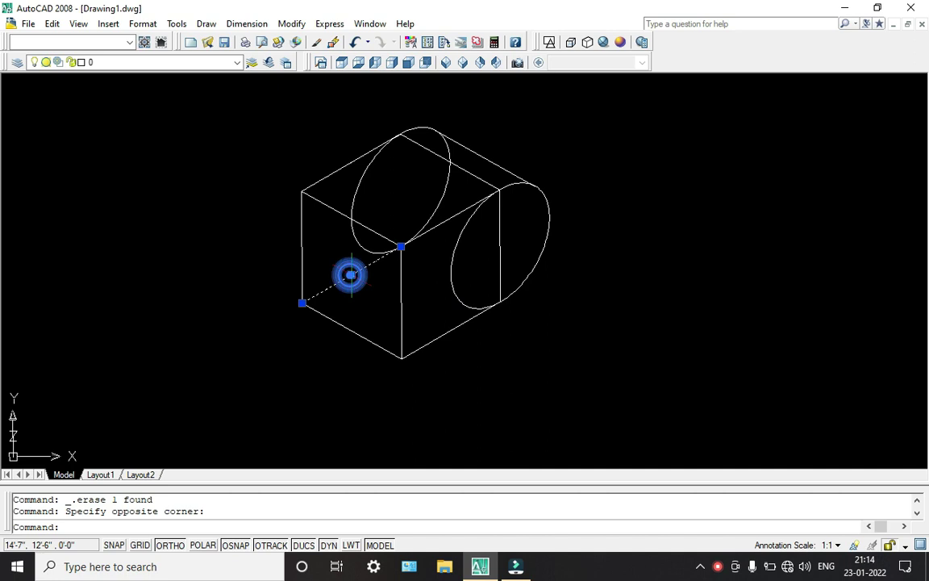
key("Delete")
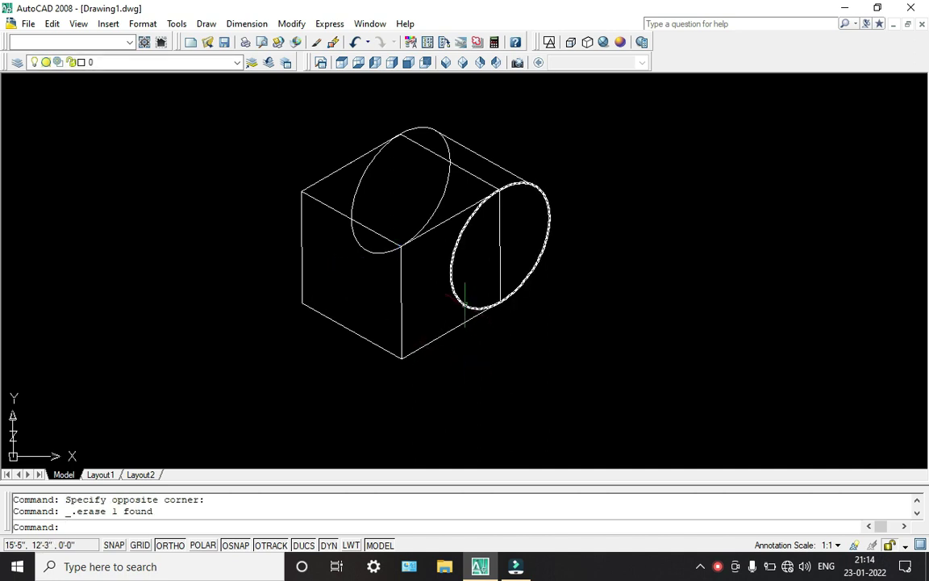
Trim away both sides of the rear isocircle where they cross the box's top face.
type("tr")
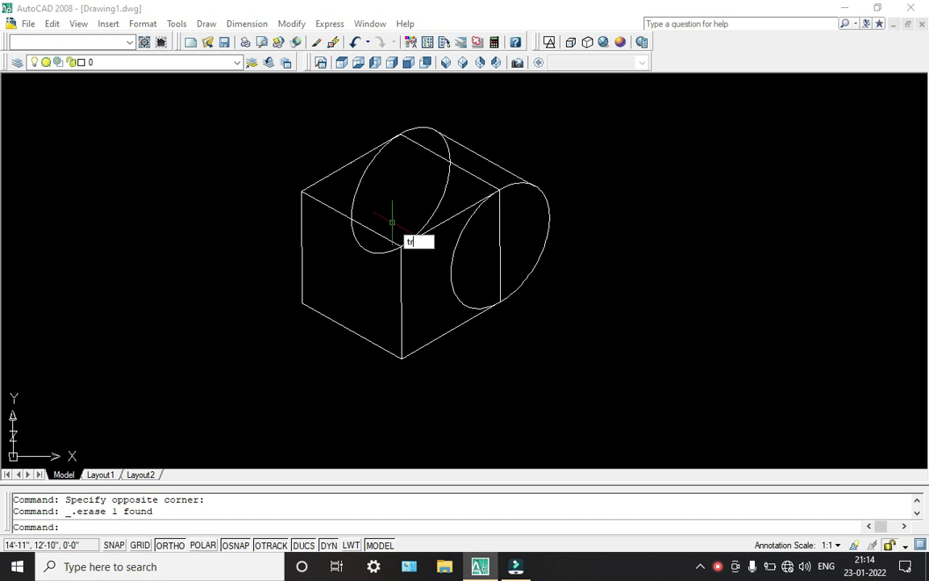
key("Return")
key("Return")
left_click(444, 186)
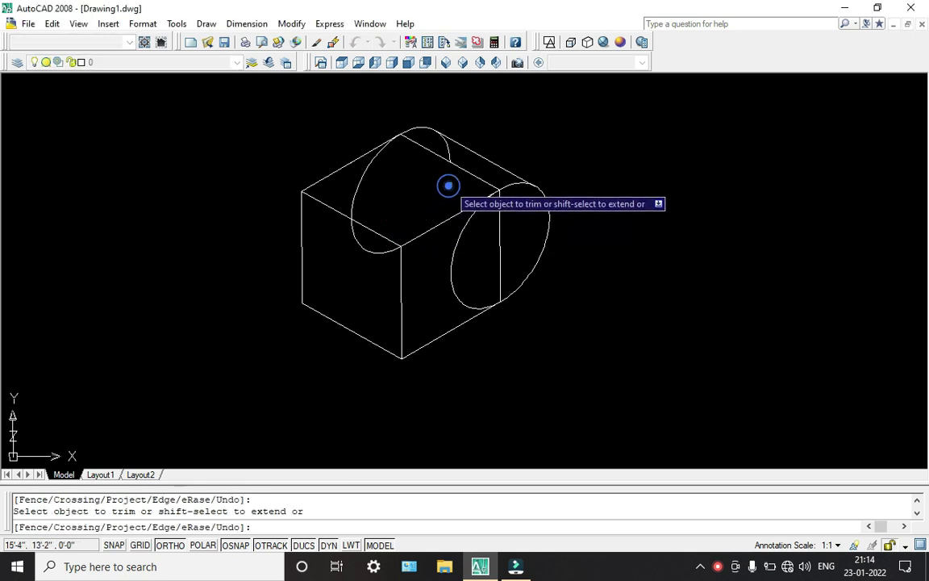
left_click(368, 168)
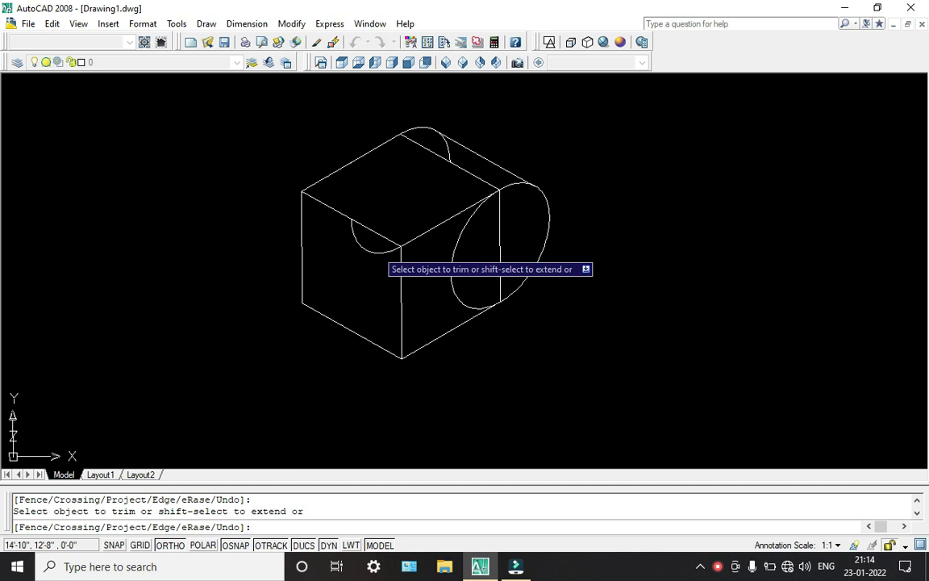
left_click(375, 247)
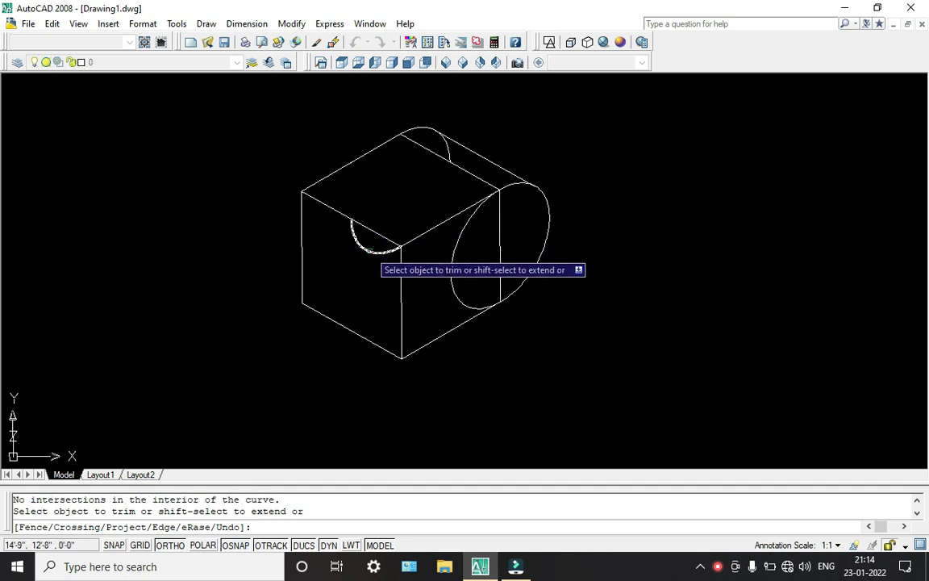
key("Escape")
Erase the leftover arc of the rear isocircle on the box's left face.
left_click(370, 247)
left_click(312, 197)
key("Delete")
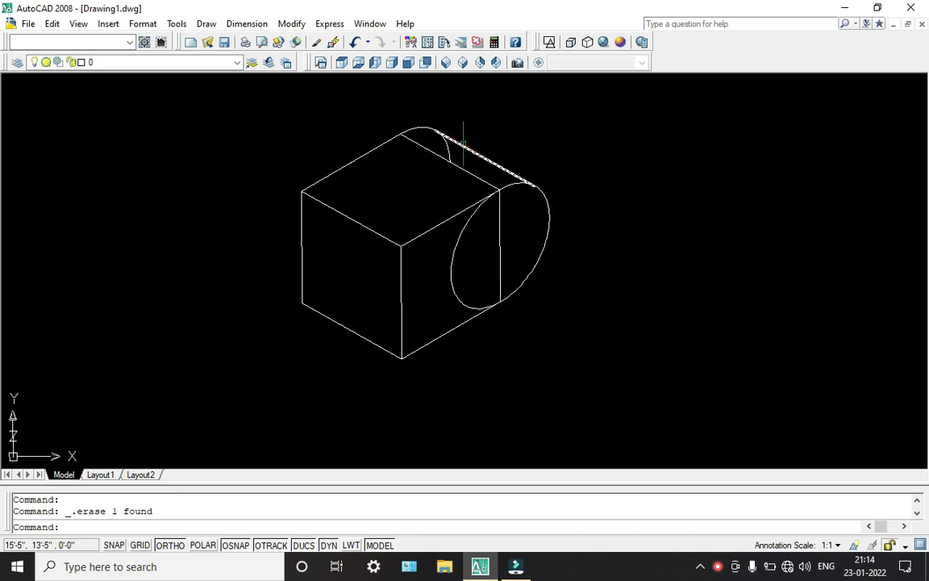
Trim the rear isocircle's arc below the connecting line and the front isocircle's half inside the right face.
scroll(433, 147, "up", 4)
type("tr")
key("Return")
key("Return")
scroll(532, 240, "down", 2)
scroll(538, 242, "down", 2)
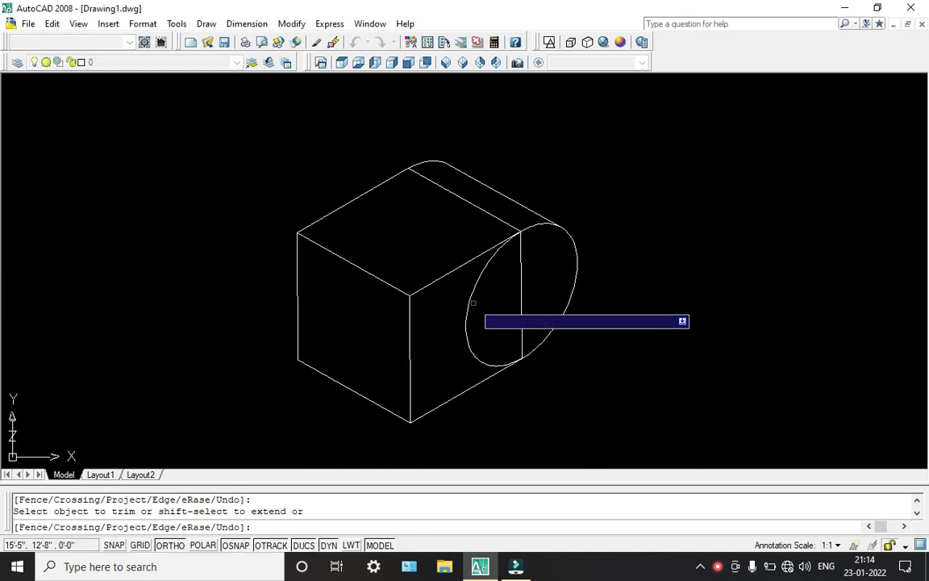
left_click(474, 294)
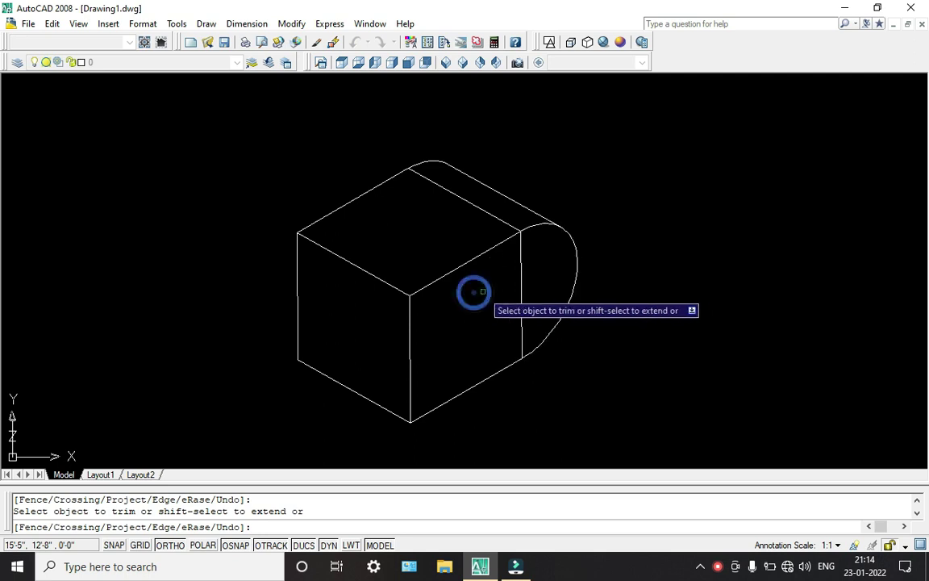
key("Escape")
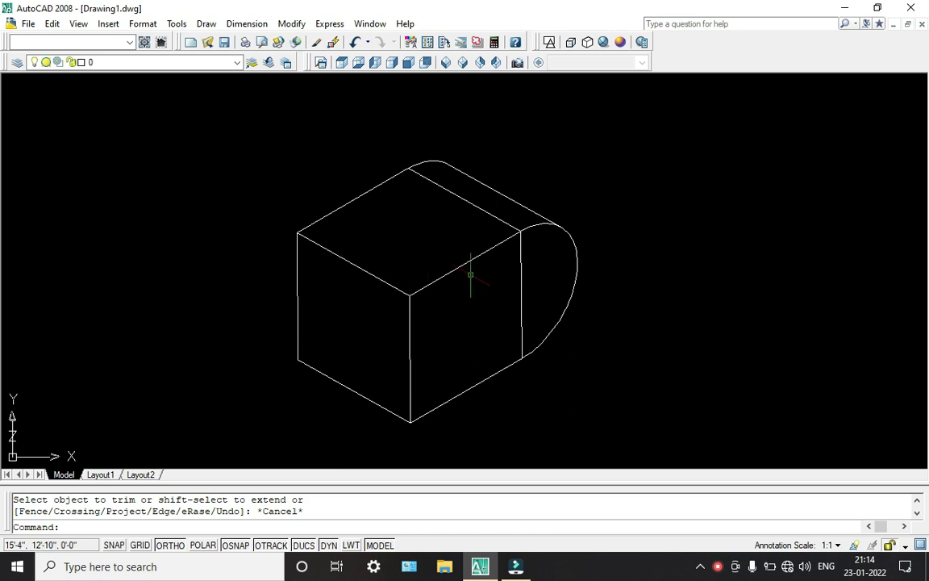
Draw a radius 3 isocircle in the Right isoplane, centred on the midpoint of the right face's outer vertical edge, and erase that edge.
left_click(206, 24)
left_click(303, 264)
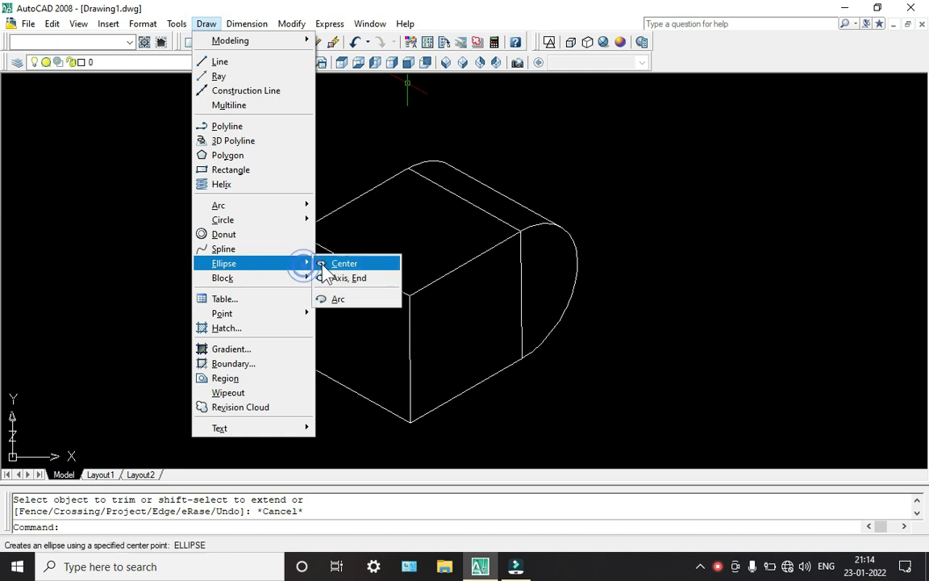
left_click(340, 278)
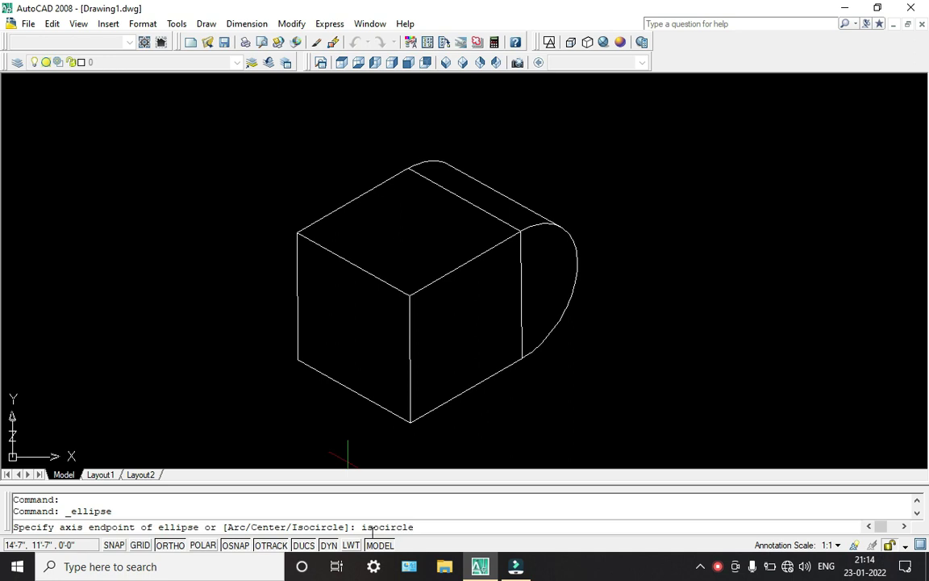
key("Return")
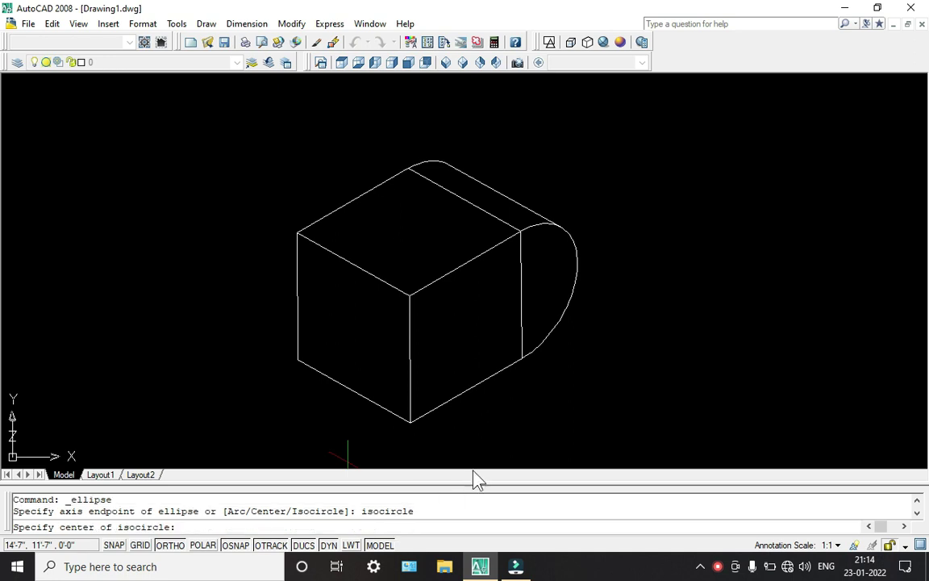
left_click(521, 295)
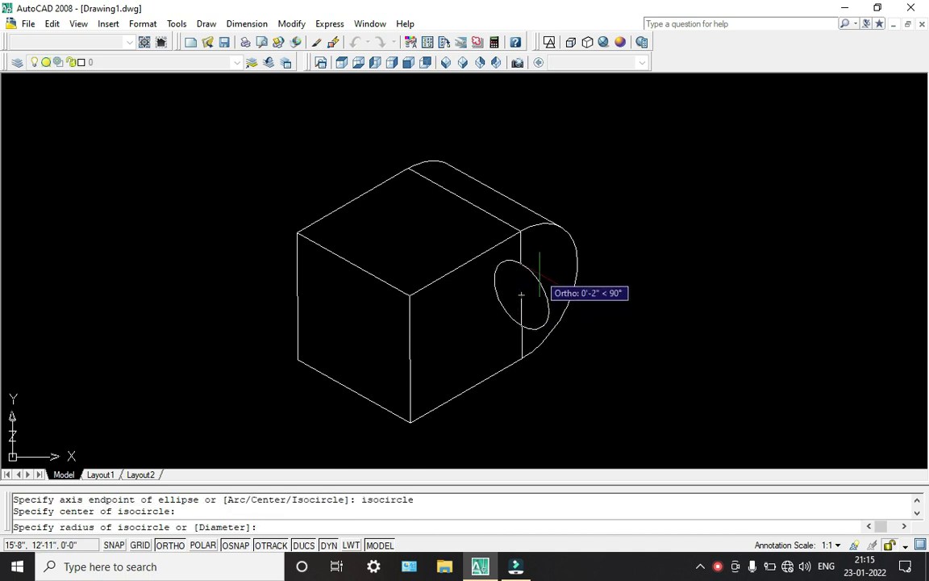
key("F5")
key("F5")
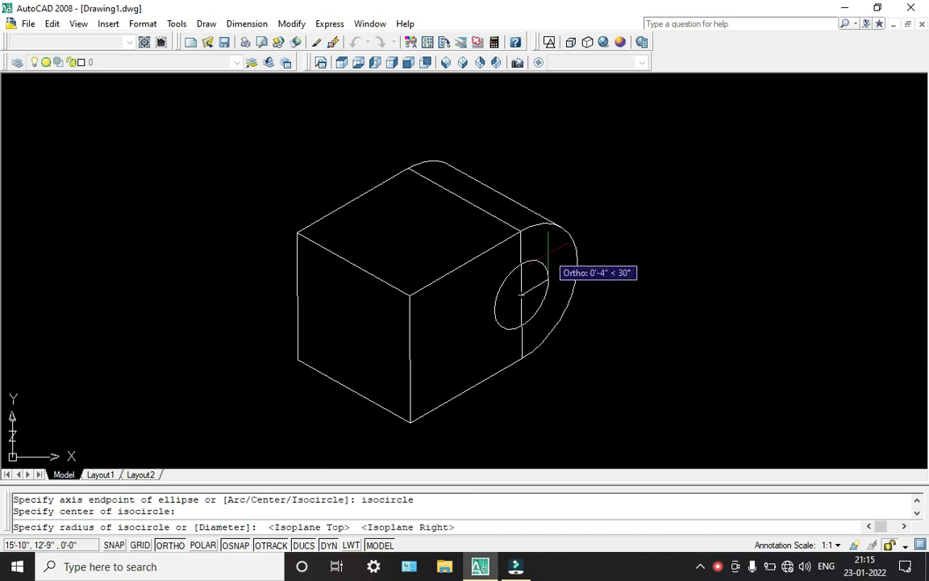
type("3")
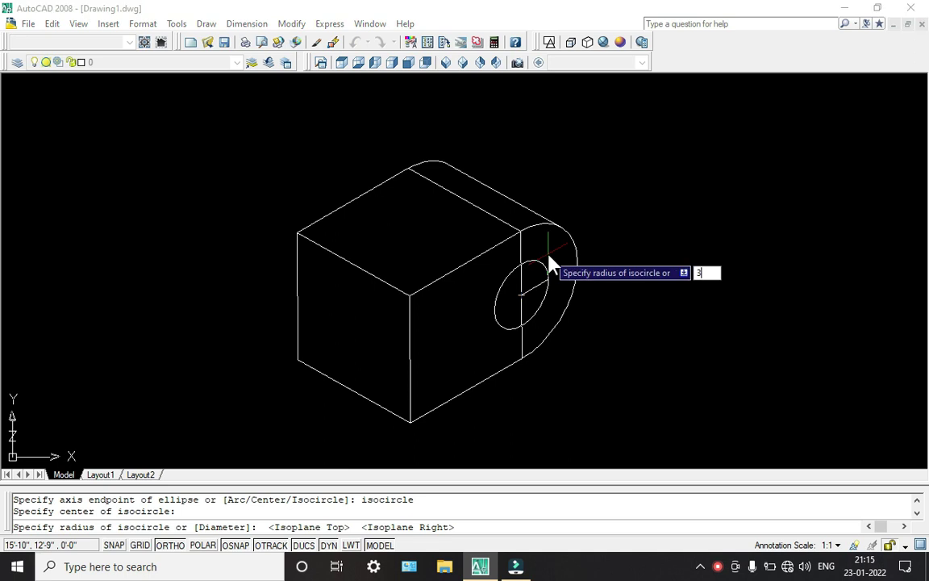
key("Return")
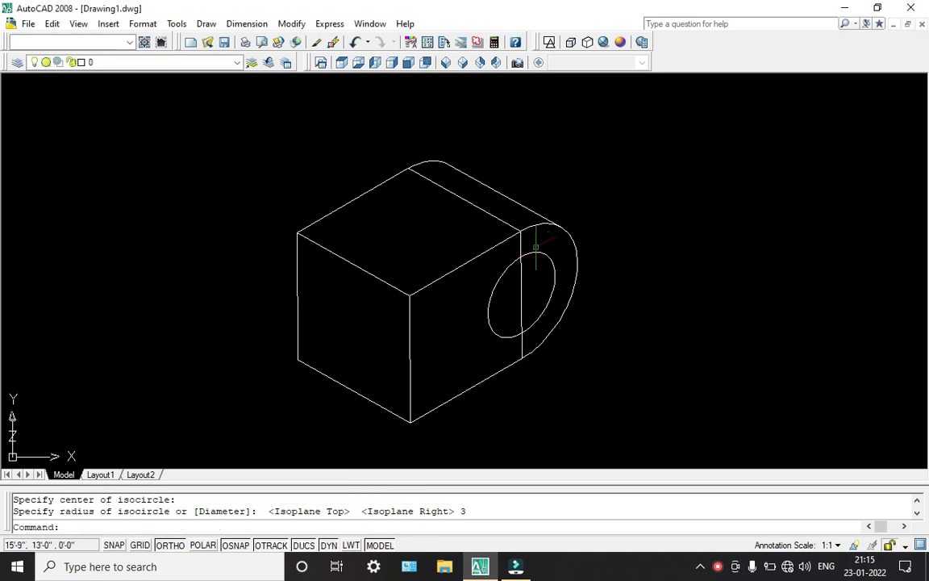
left_click(521, 269)
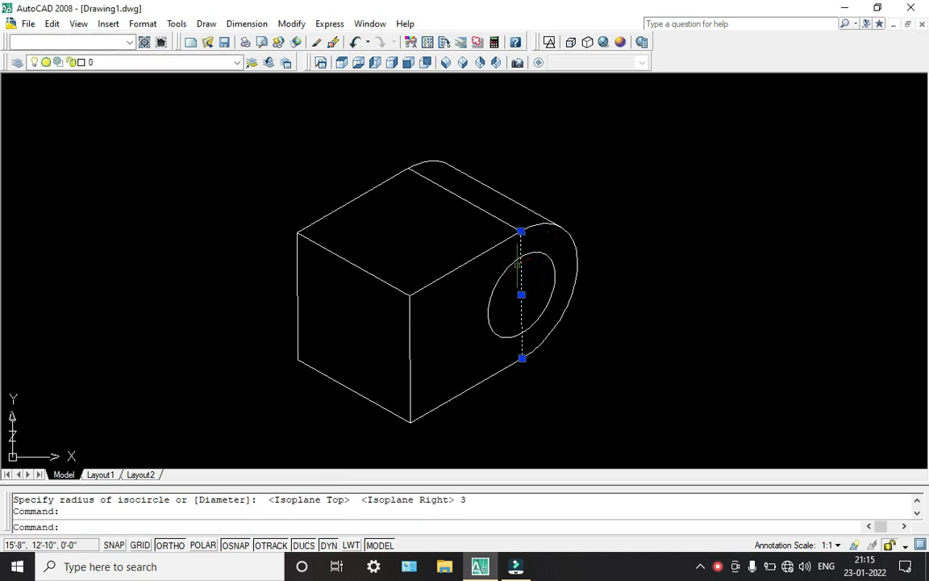
key("Delete")
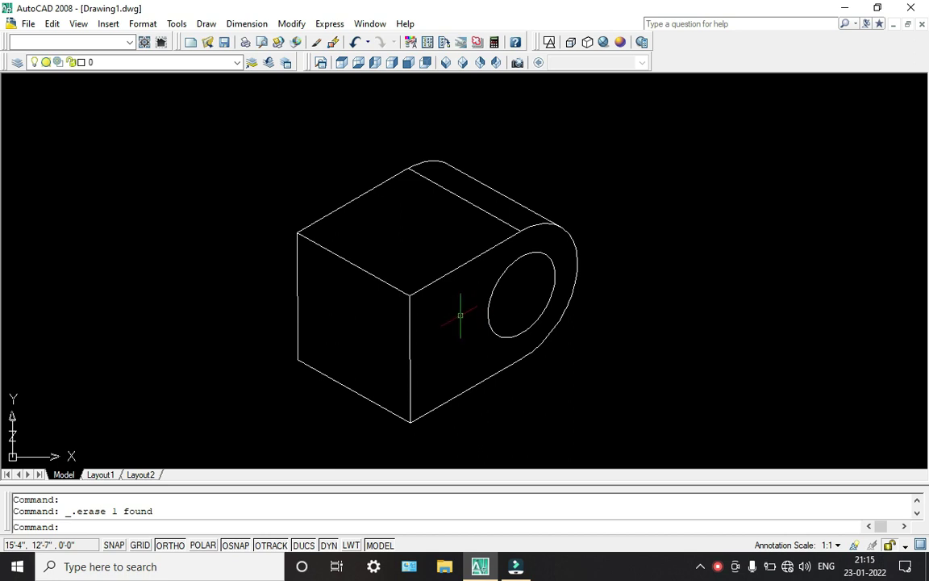
Add an aligned dimension to the right face's bottom edge, placing it just below the edge.
scroll(505, 321, "up", 2)
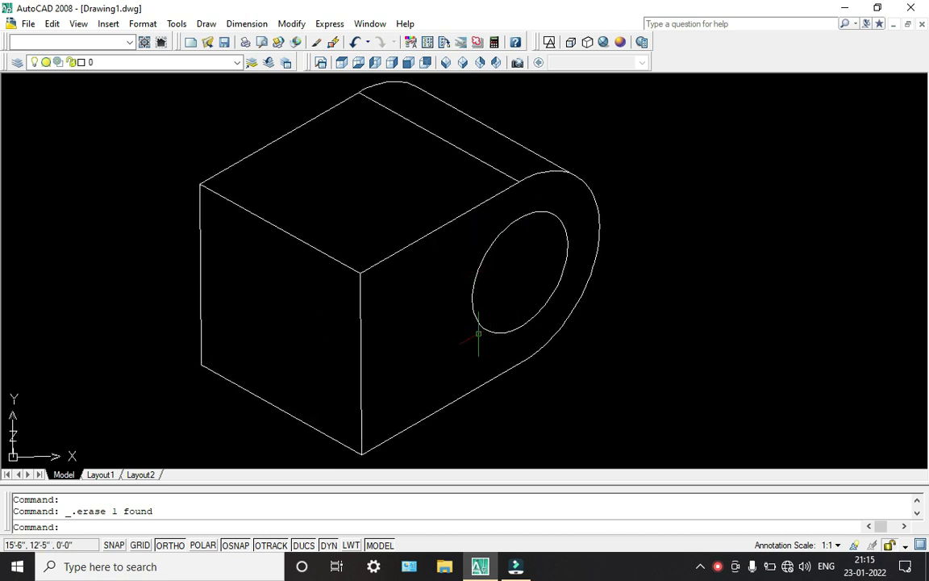
left_click(249, 24)
left_click(283, 77)
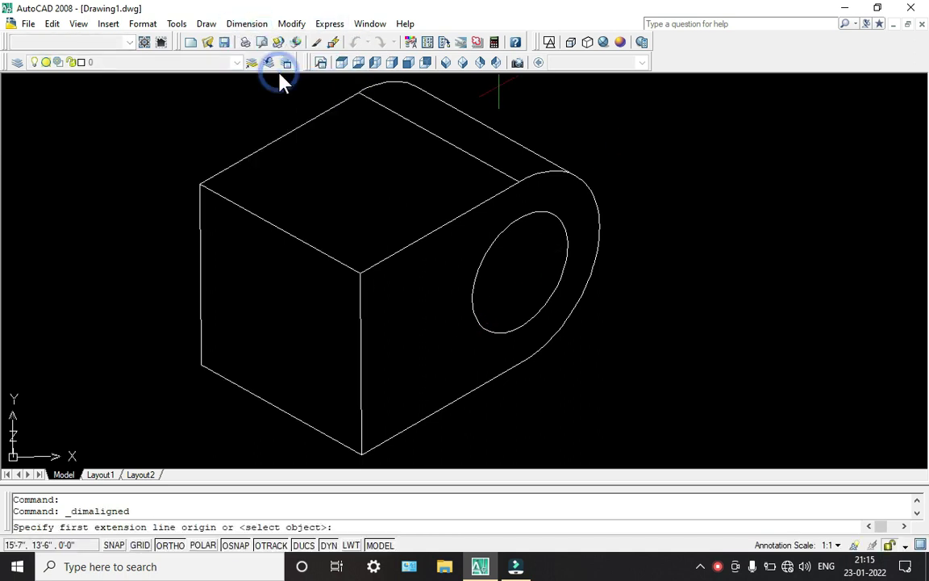
middle_click_drag(392, 339, 370, 249)
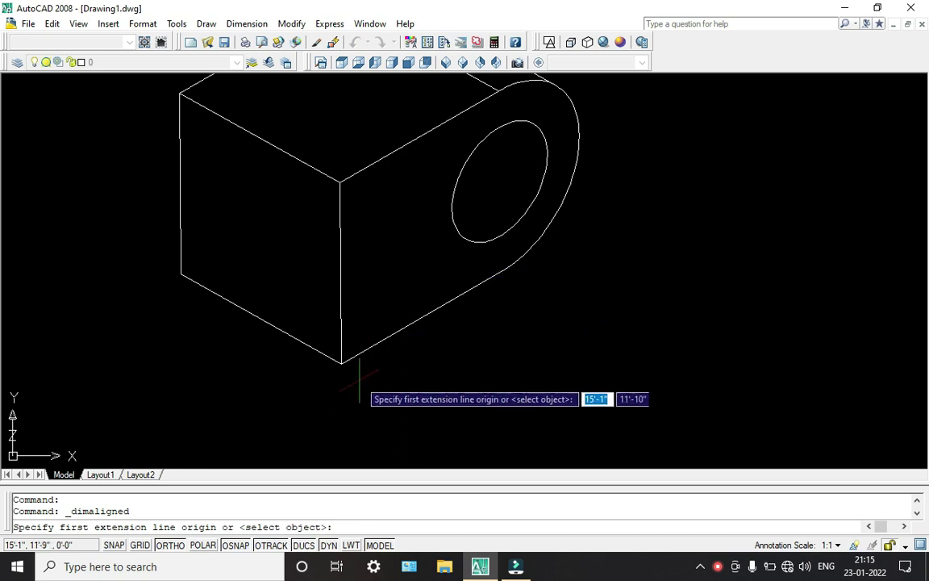
left_click(341, 364)
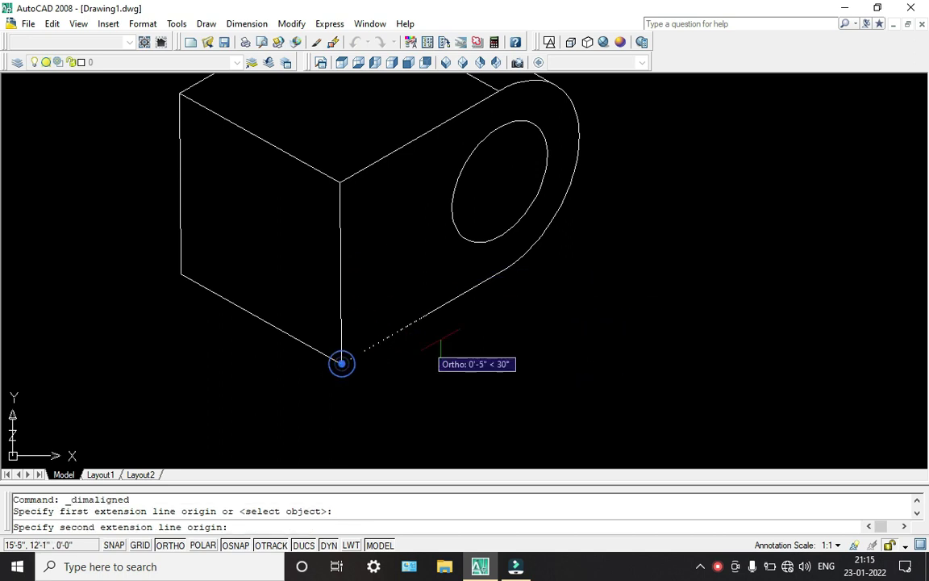
left_click(500, 271)
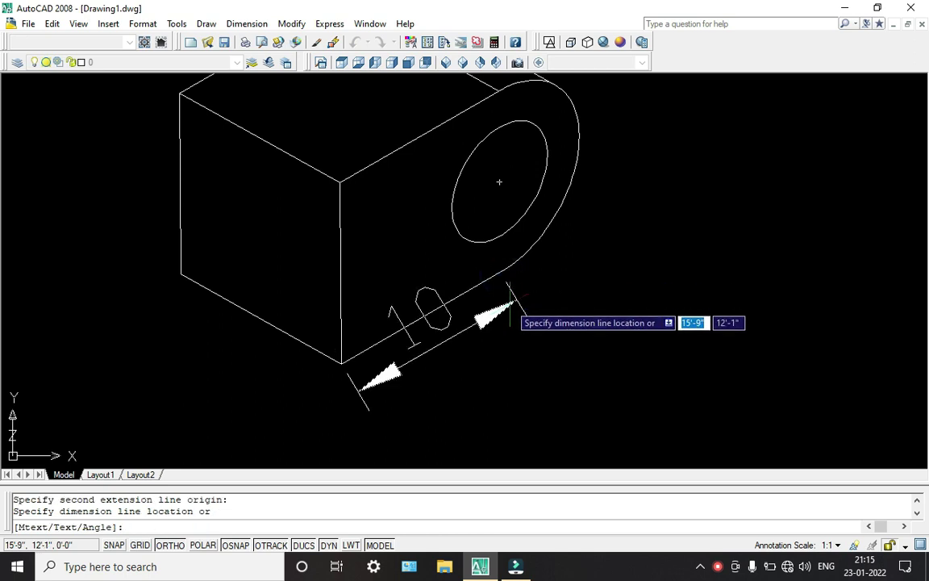
left_click(510, 307)
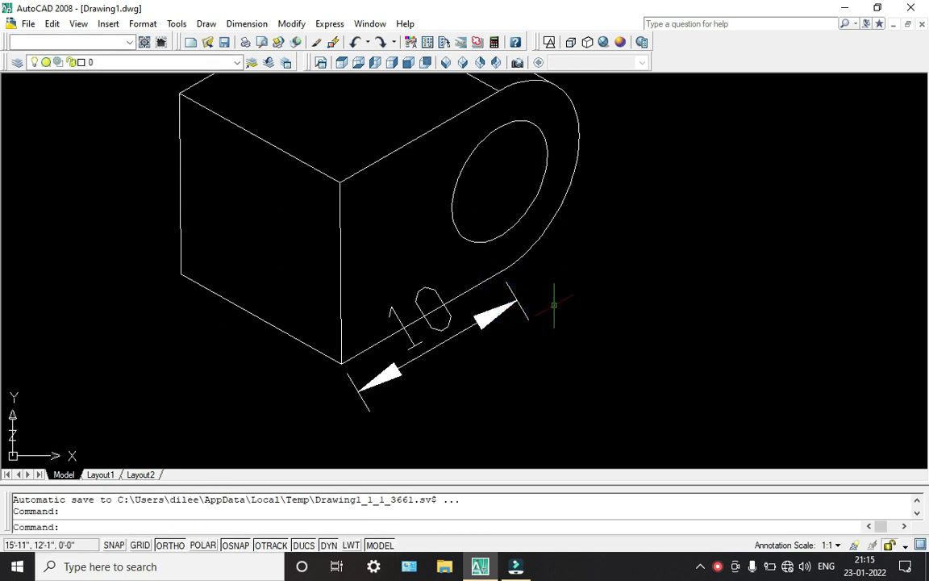
Add an aligned dimension from the inner isocircle's centre to its outer right side along the isometric axis.
middle_click_drag(538, 280, 499, 300, "shift")
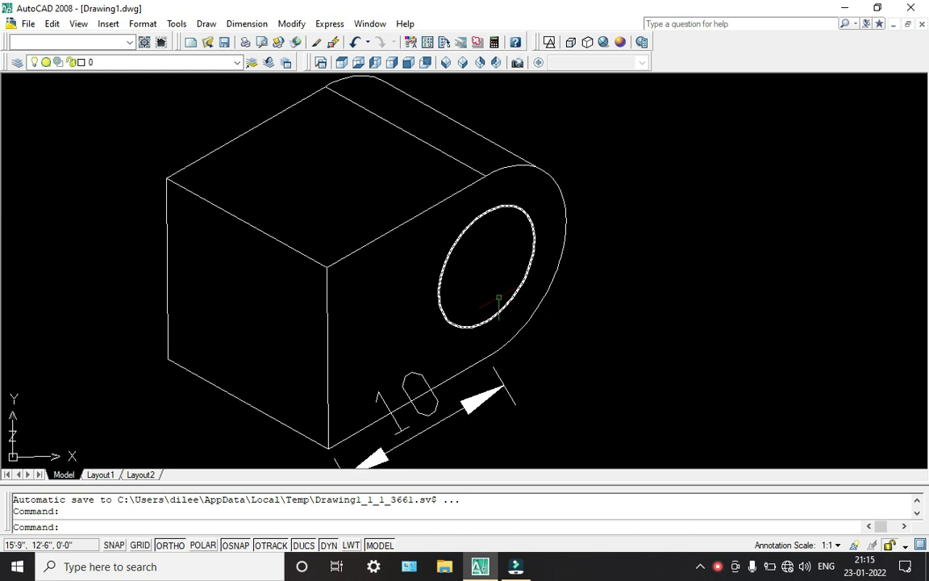
key("Return")
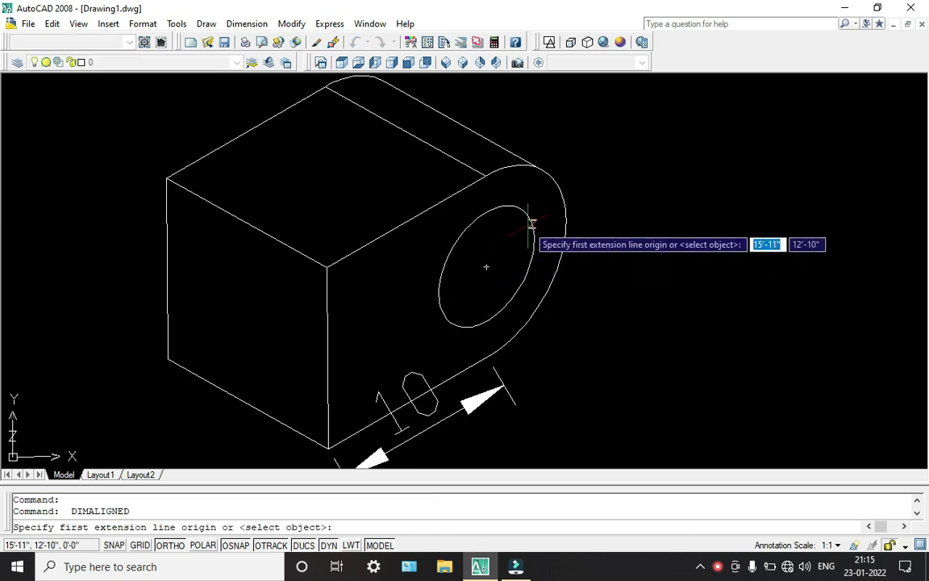
left_click(487, 266)
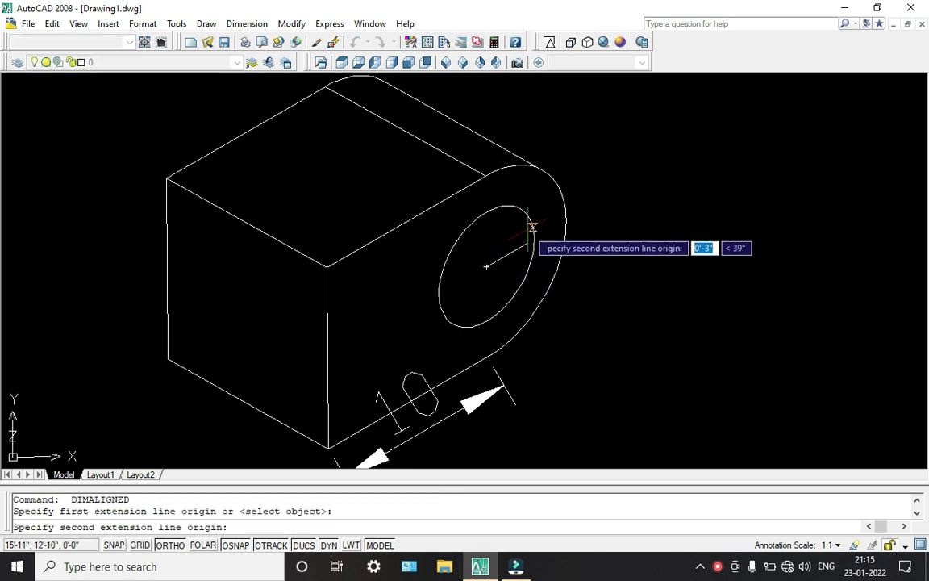
left_click(535, 242)
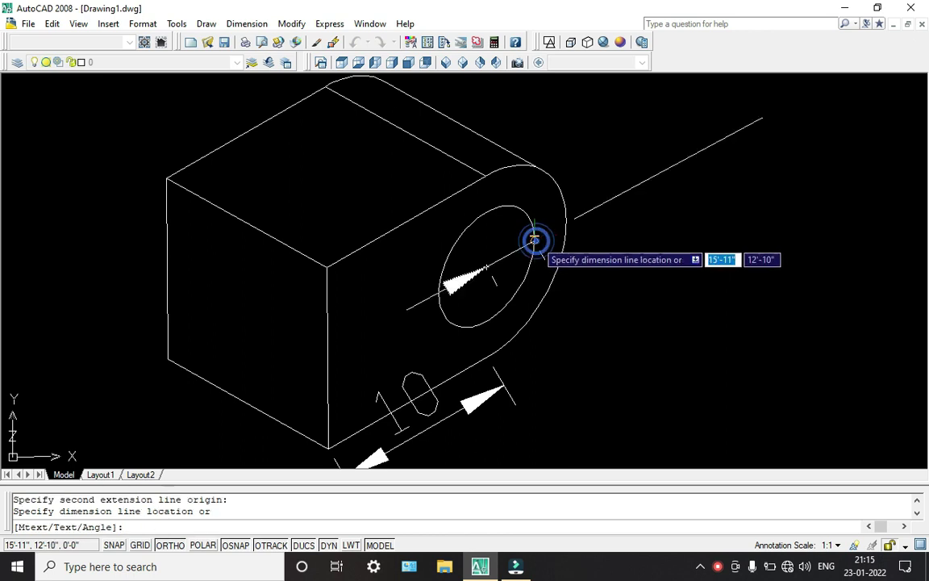
left_click(537, 243)
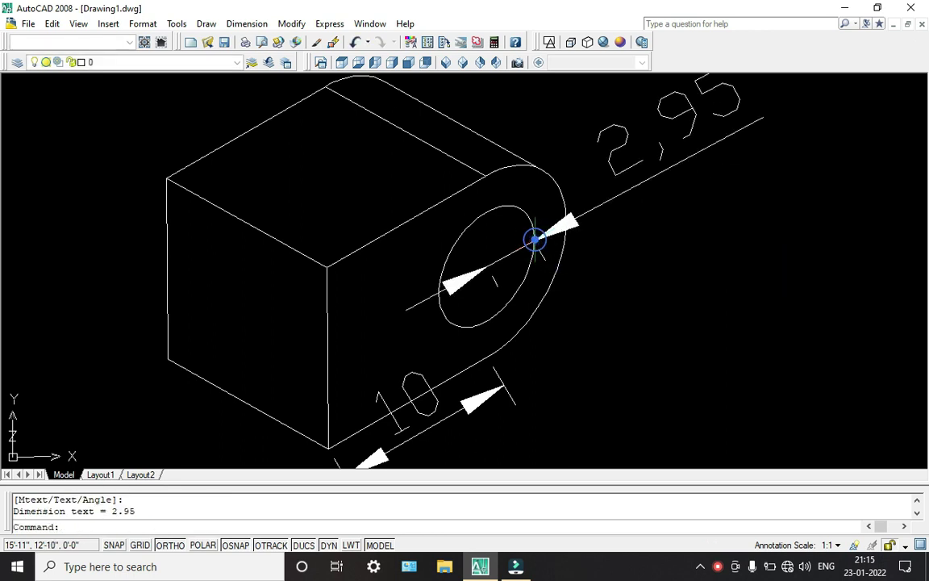
Add an aligned dimension to the top face's rear right edge, placing it over the top face.
scroll(567, 262, "down", 2)
scroll(566, 263, "up", 3)
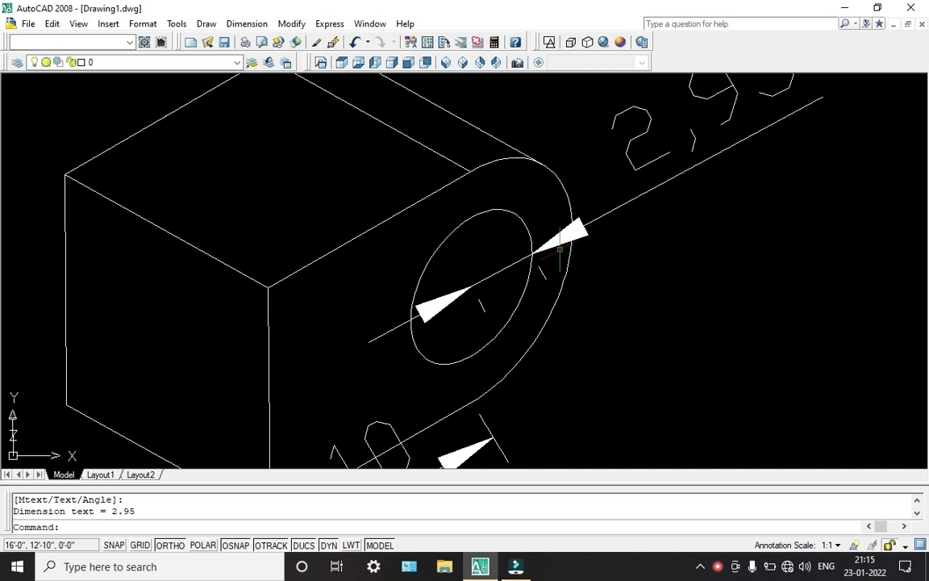
scroll(560, 250, "down", 2)
key("Return")
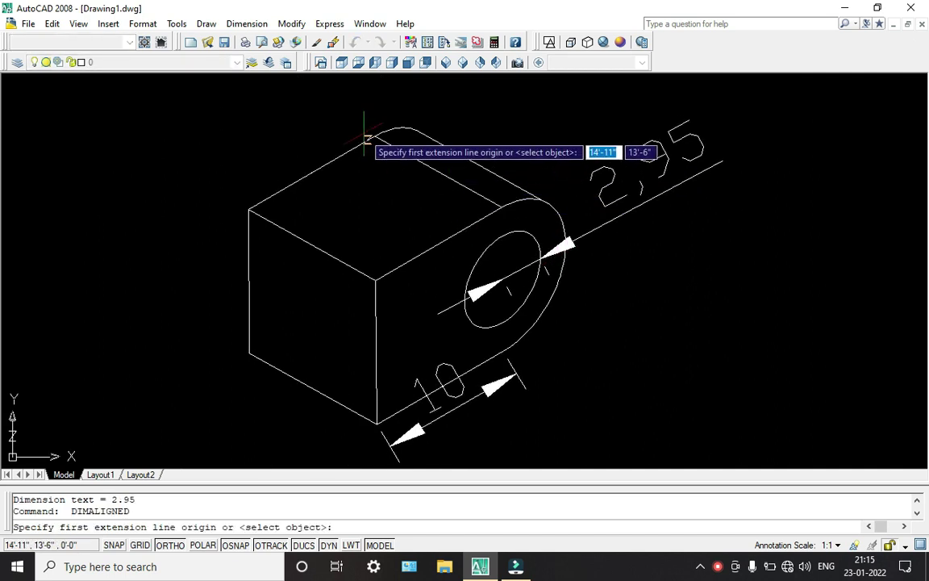
left_click(367, 141)
left_click(498, 208)
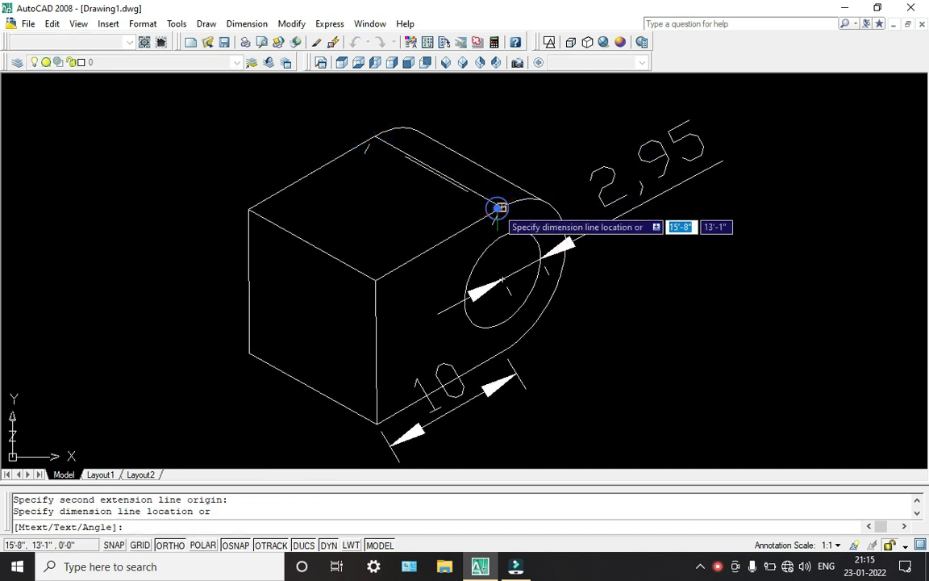
left_click(460, 218)
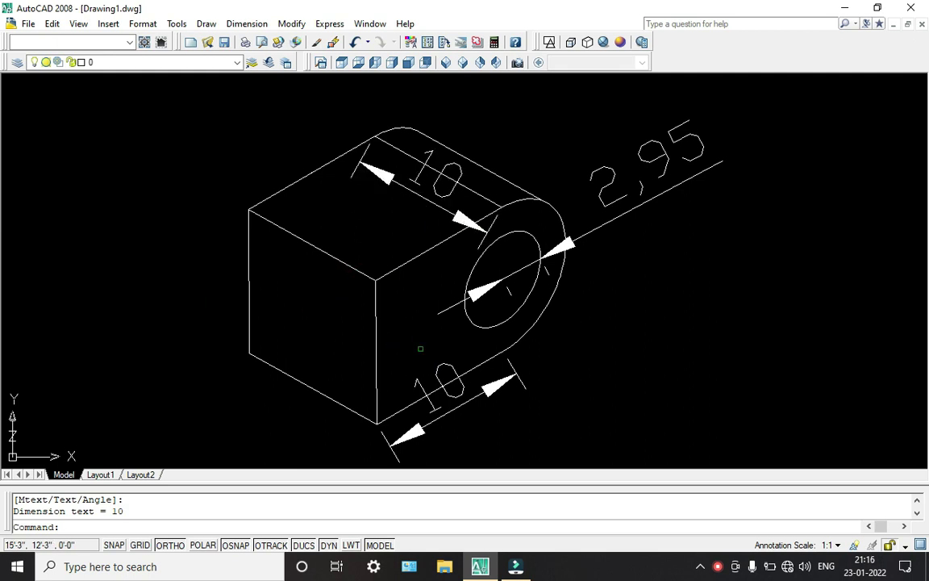
Modify the ISO-25 dimension style so its text alignment is ISO standard.
type("d")
key("Return")
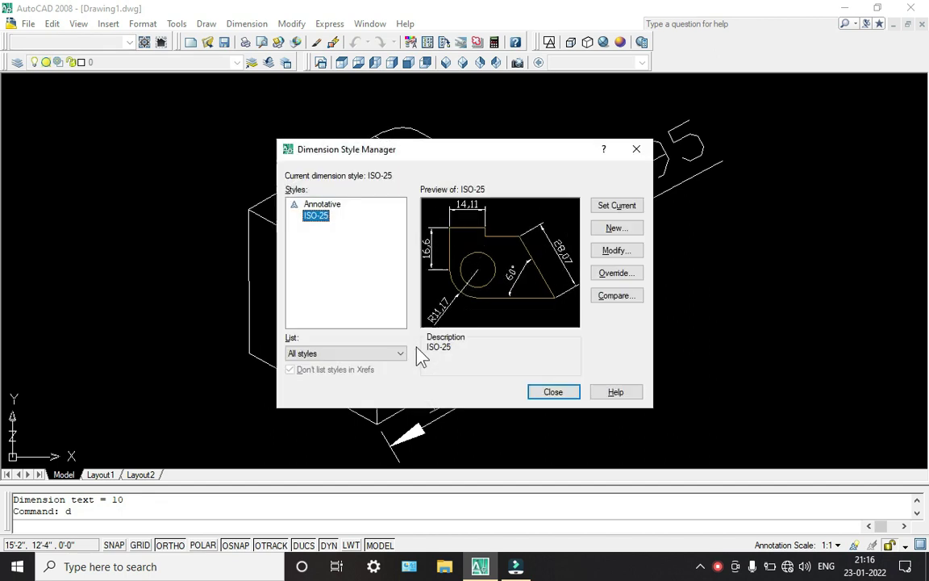
left_click(625, 255)
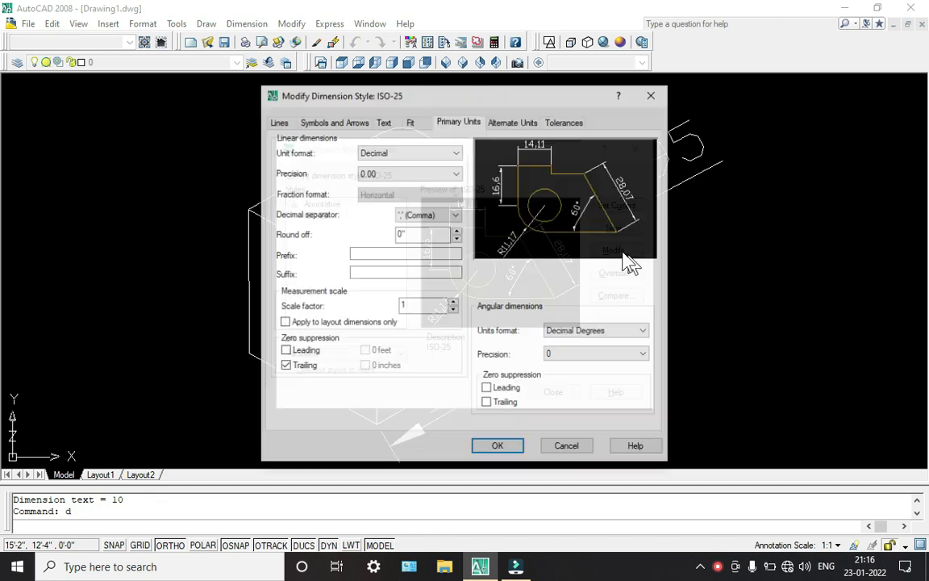
left_click(383, 122)
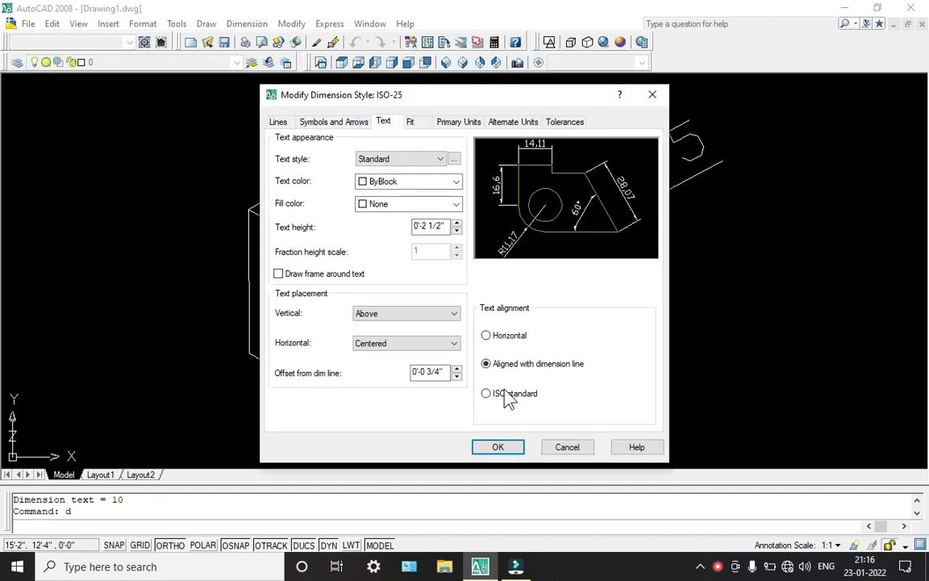
left_click(487, 394)
left_click(497, 447)
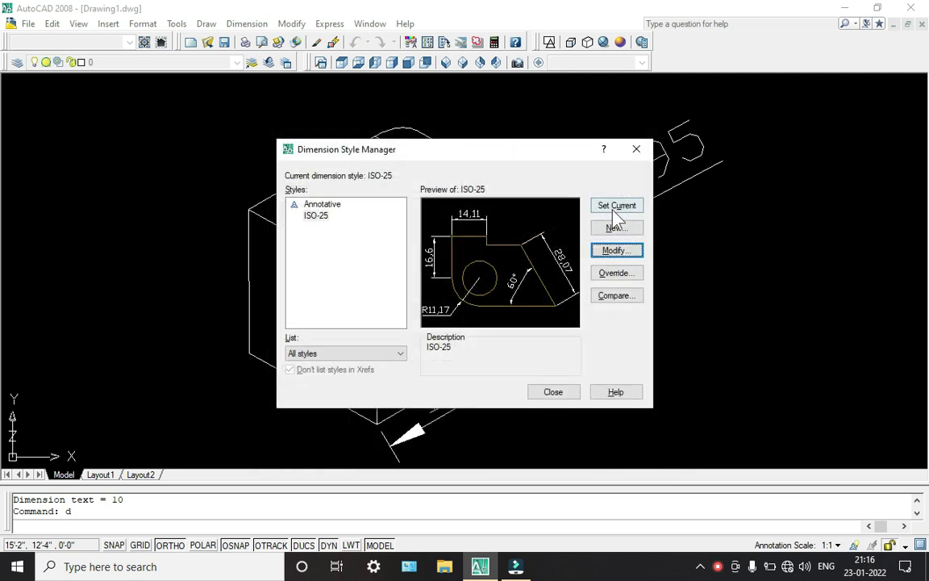
left_click(554, 393)
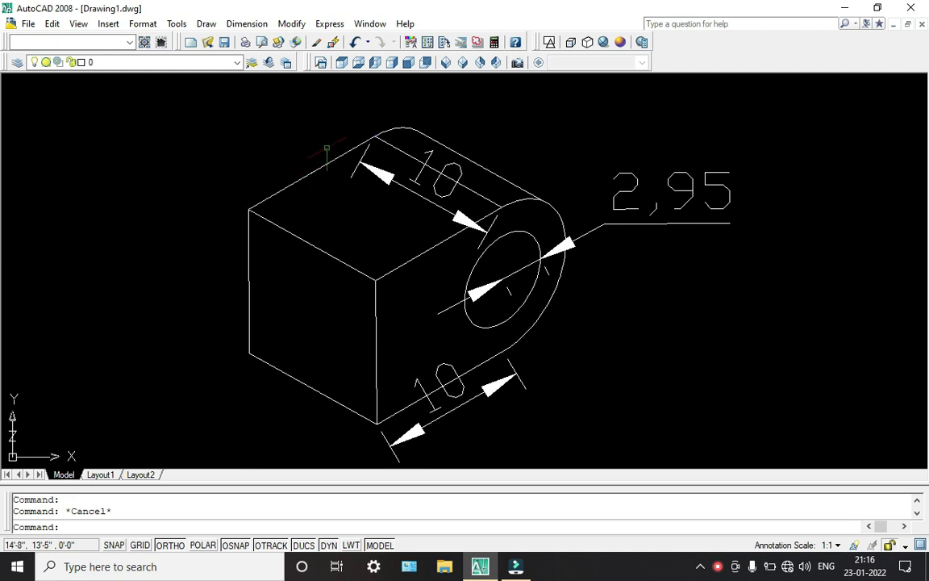
Add an aligned dimension across the middle of the top face, from its rear left edge to its front right edge, in the Left isoplane.
left_click(255, 26)
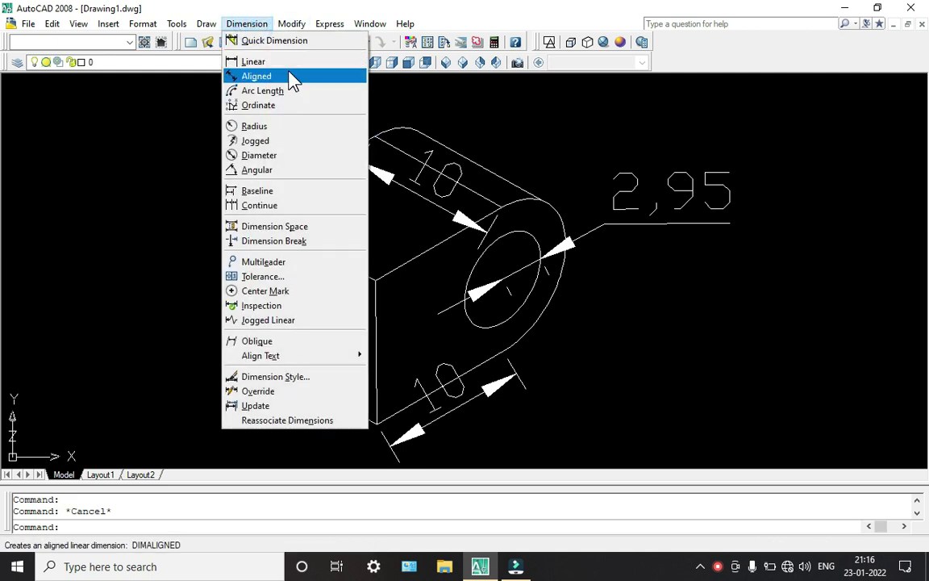
left_click(289, 75)
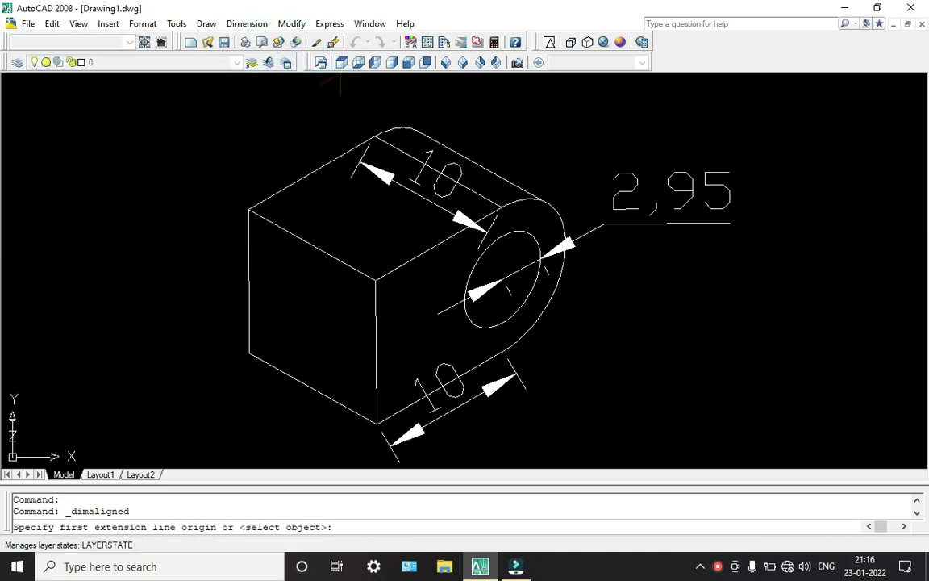
left_click(299, 179)
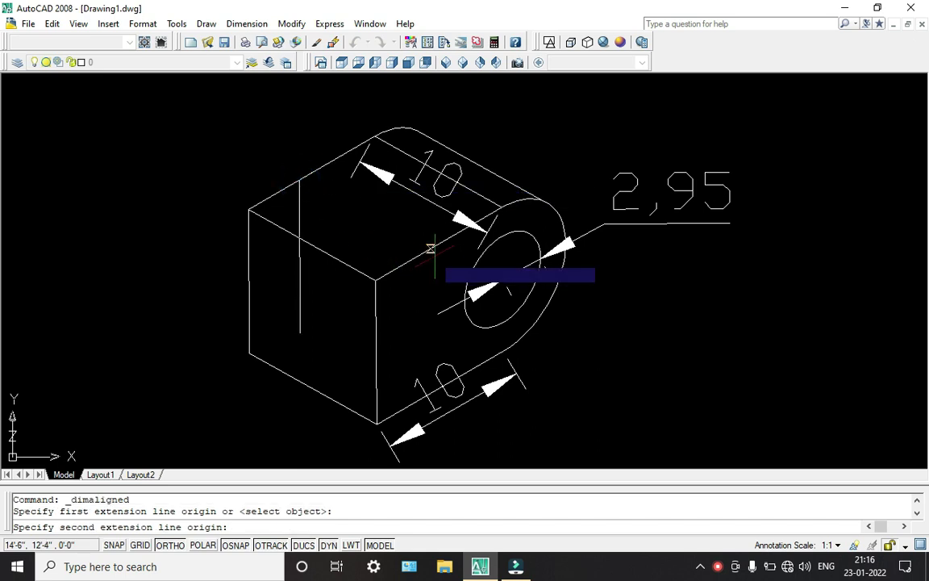
key("F5")
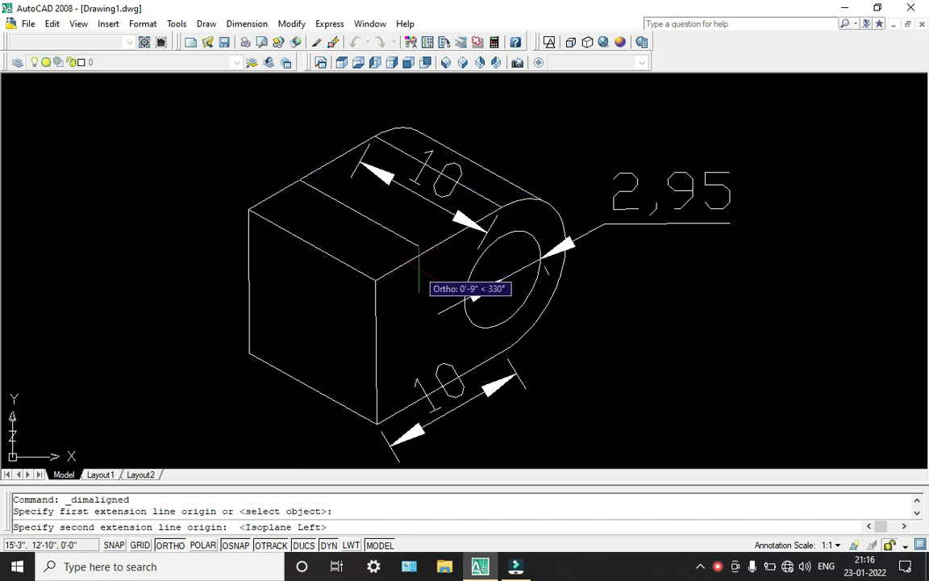
left_click(423, 246)
left_click(422, 248)
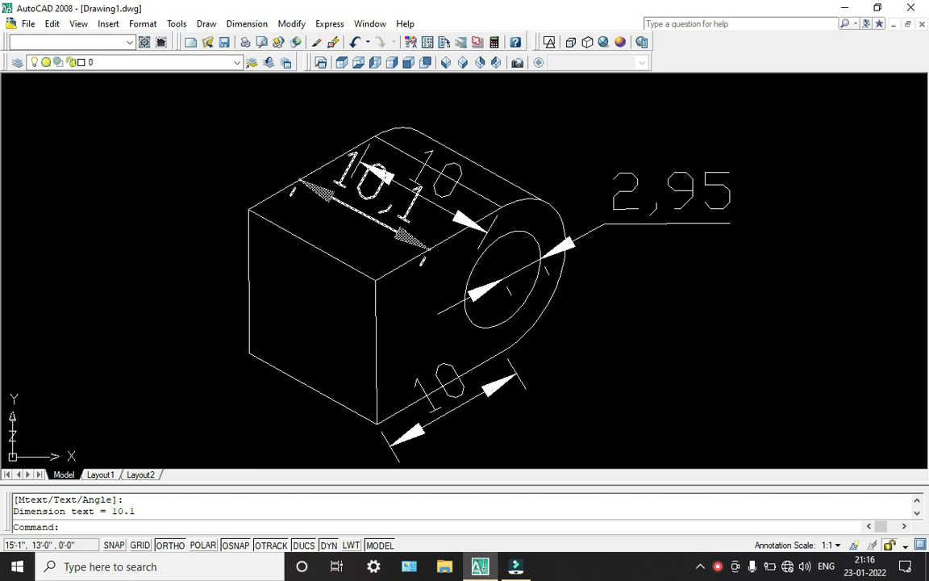
scroll(370, 217, "up", 3)
scroll(379, 212, "down", 4)
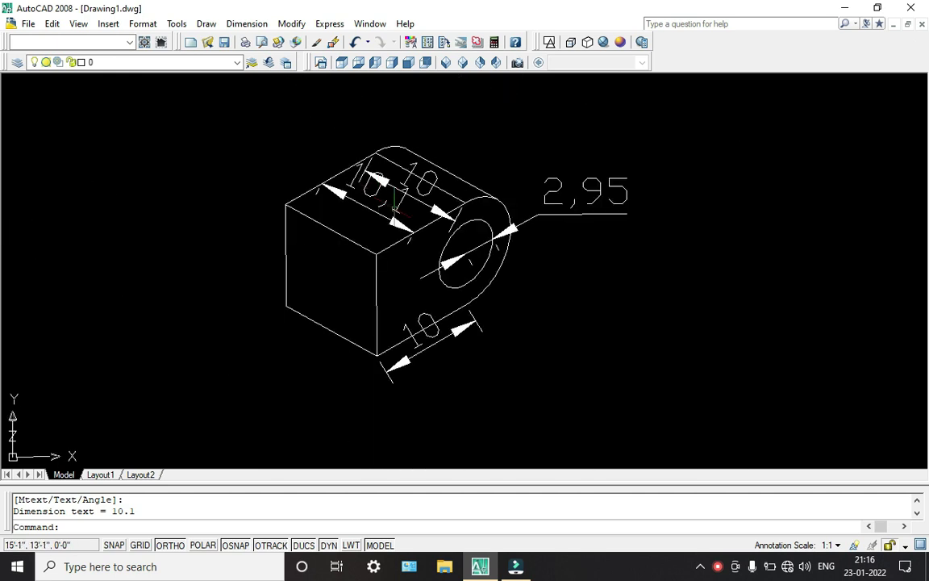
key("ctrl+z")
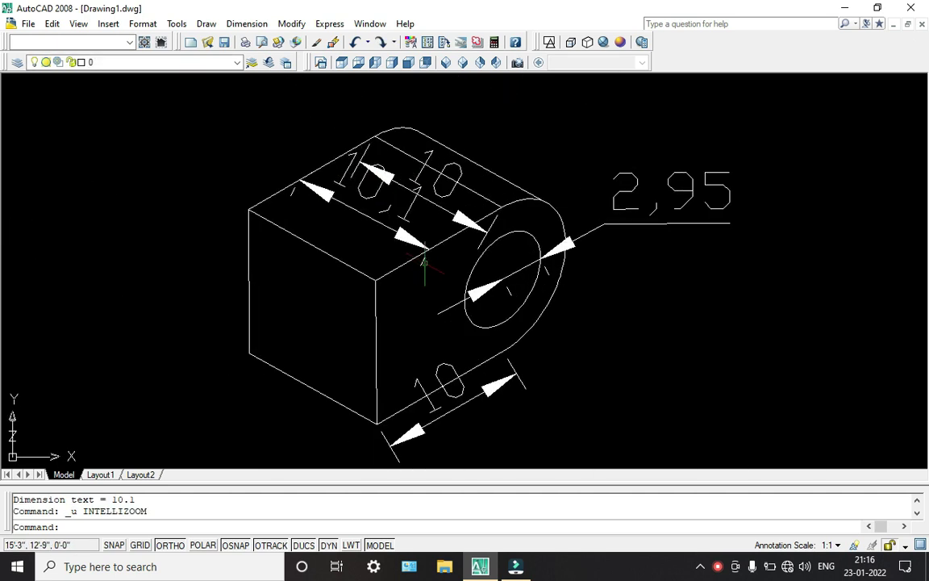
left_click(724, 573)
left_click(691, 379)
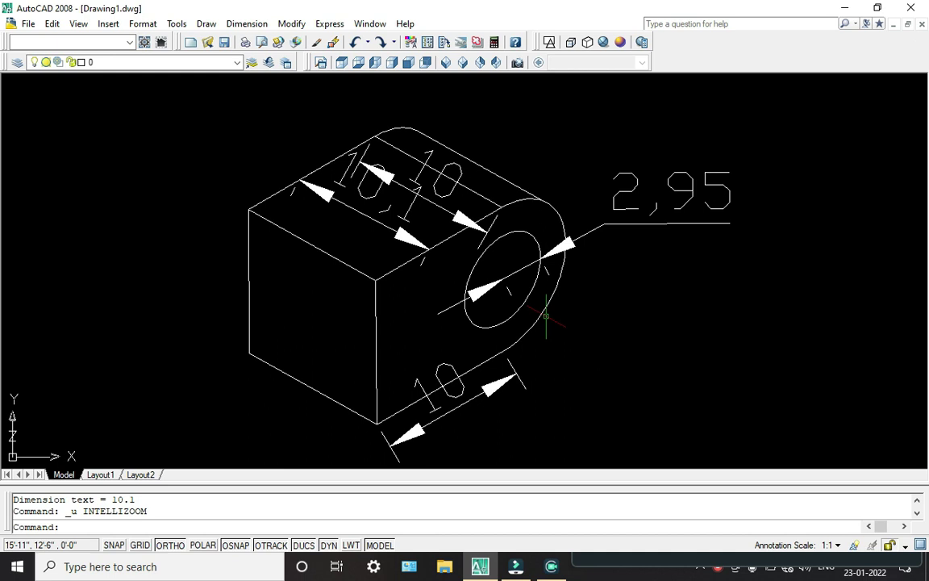
Copy the left face's top edge straight down twice, once just below that edge and once just above the bottom edge.
middle_click_drag(317, 303, 434, 330)
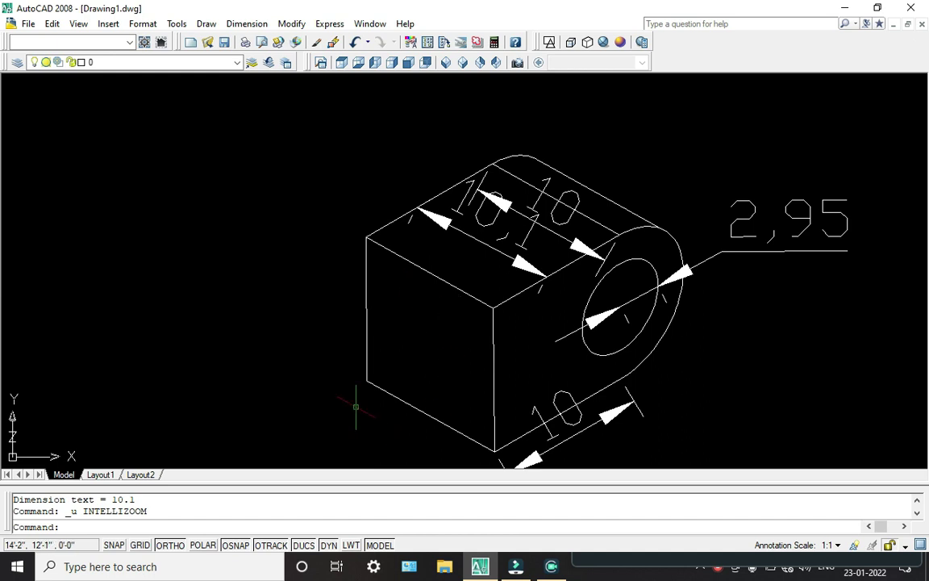
type("c")
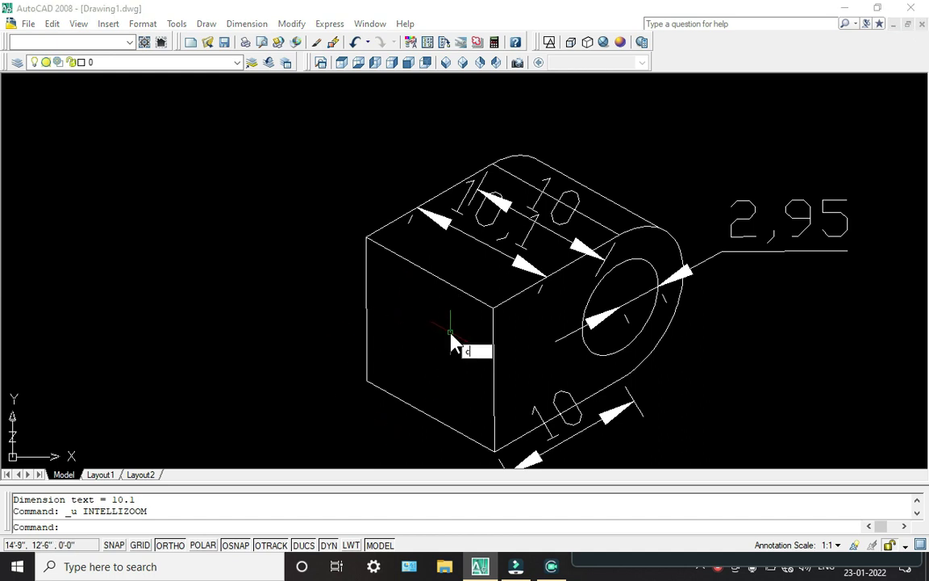
type("o")
key("Return")
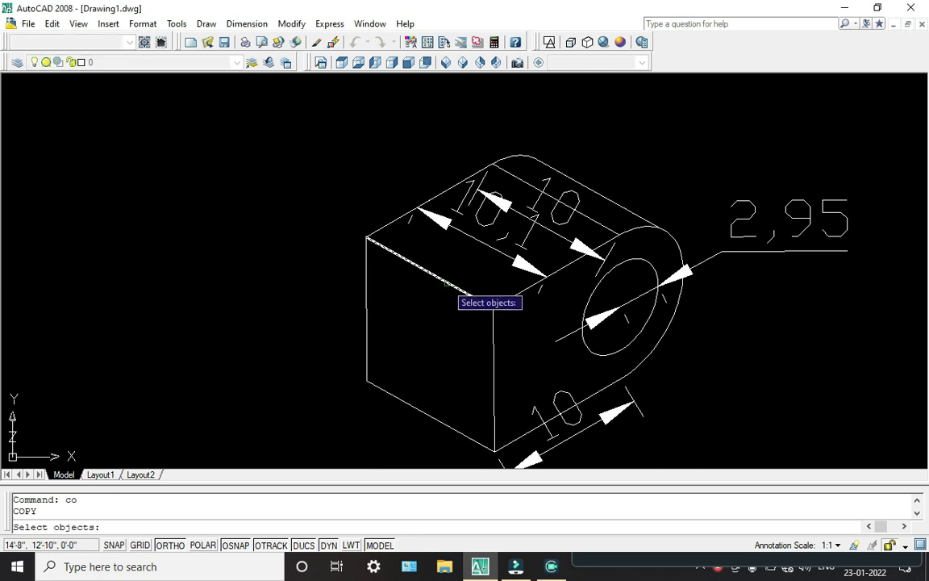
left_click(446, 282)
key("Return")
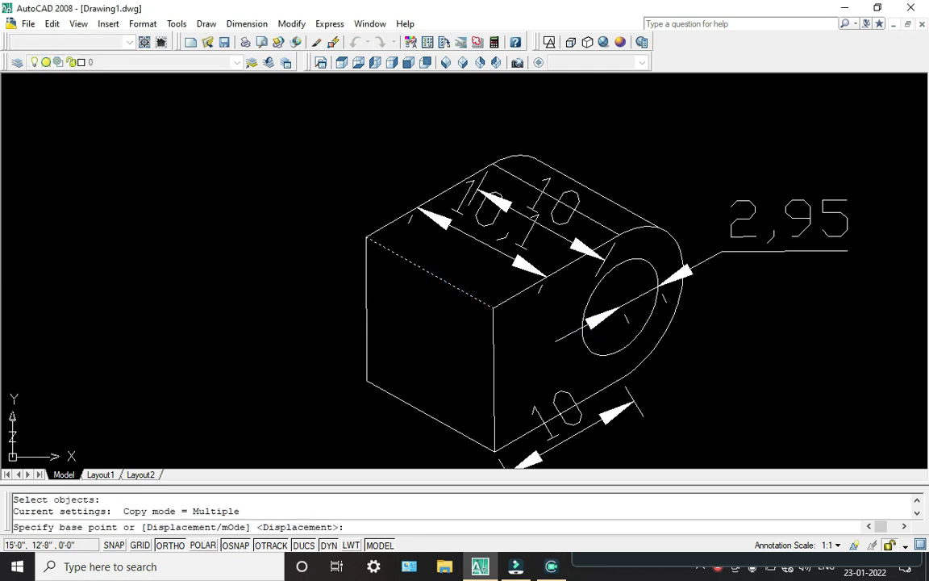
left_click(492, 307)
left_click(493, 328)
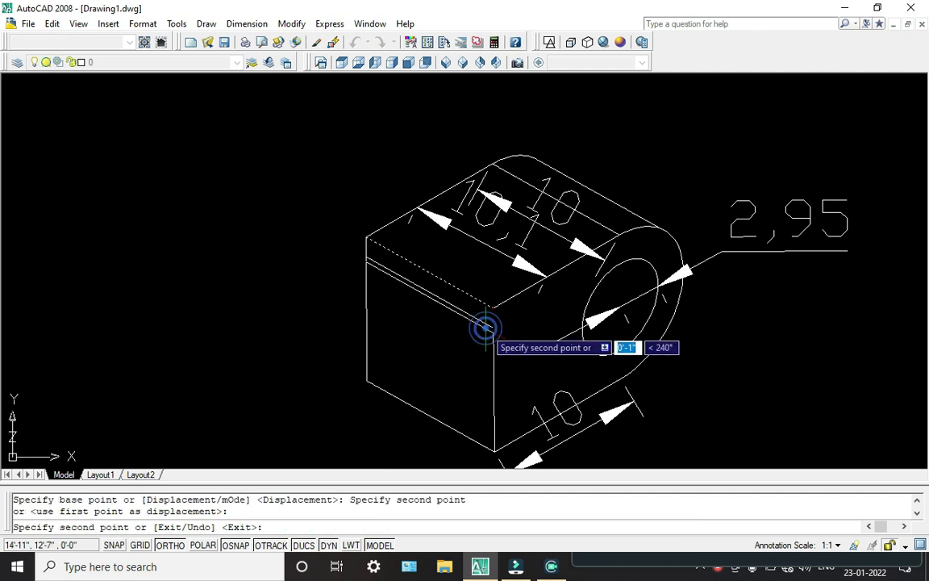
left_click(437, 395)
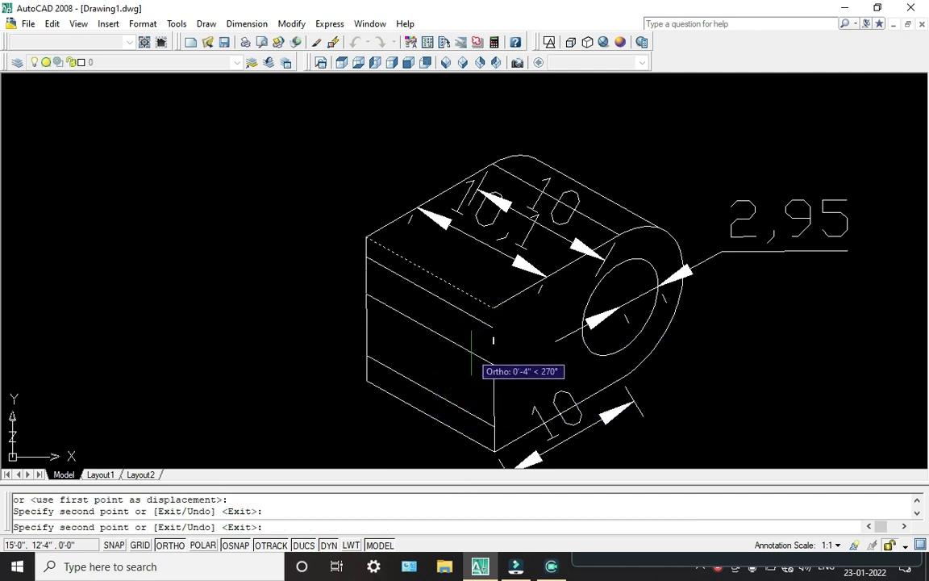
key("Escape")
Copy the left face's outer vertical edge about 1 inch and about 8 inches along the face's top edge.
type("c")
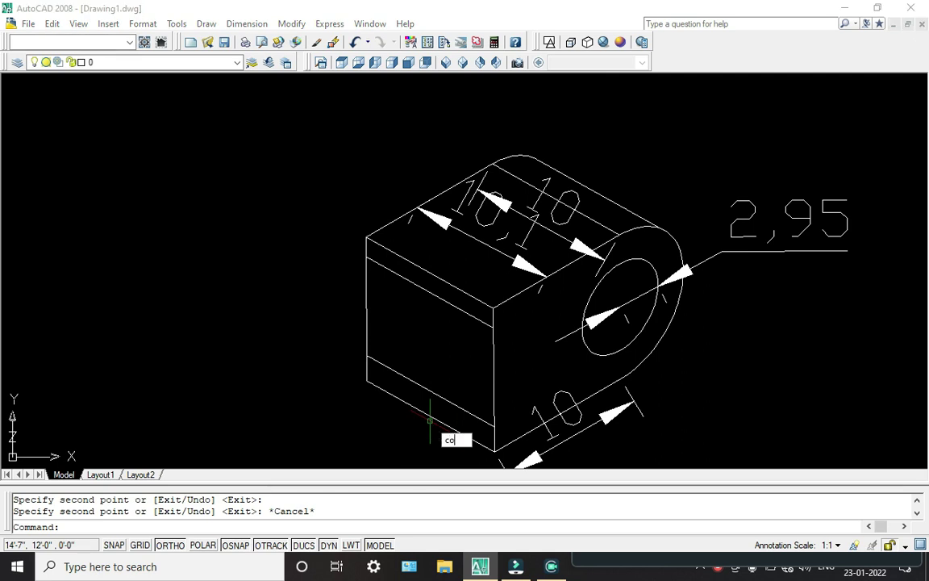
type("o")
key("Return")
left_click(367, 302)
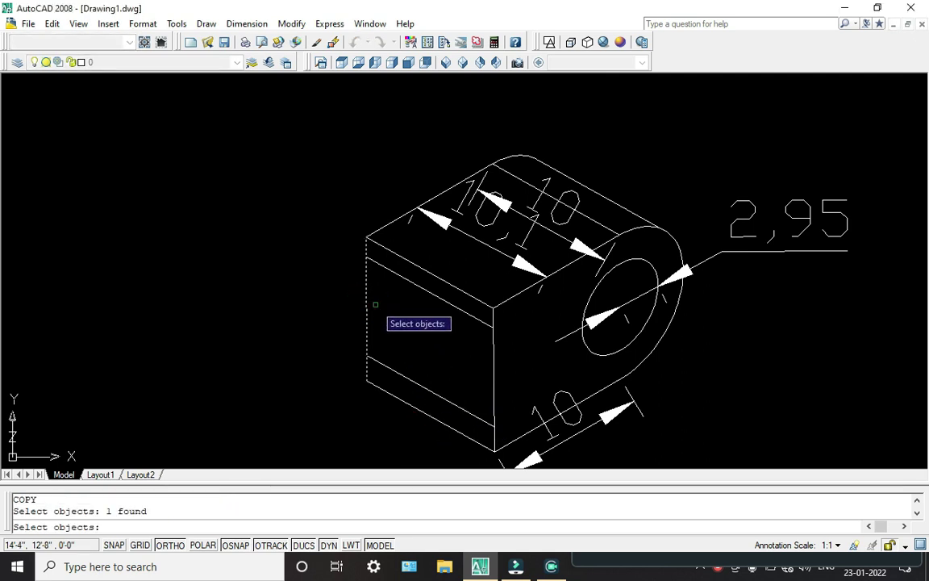
key("Return")
left_click(367, 239)
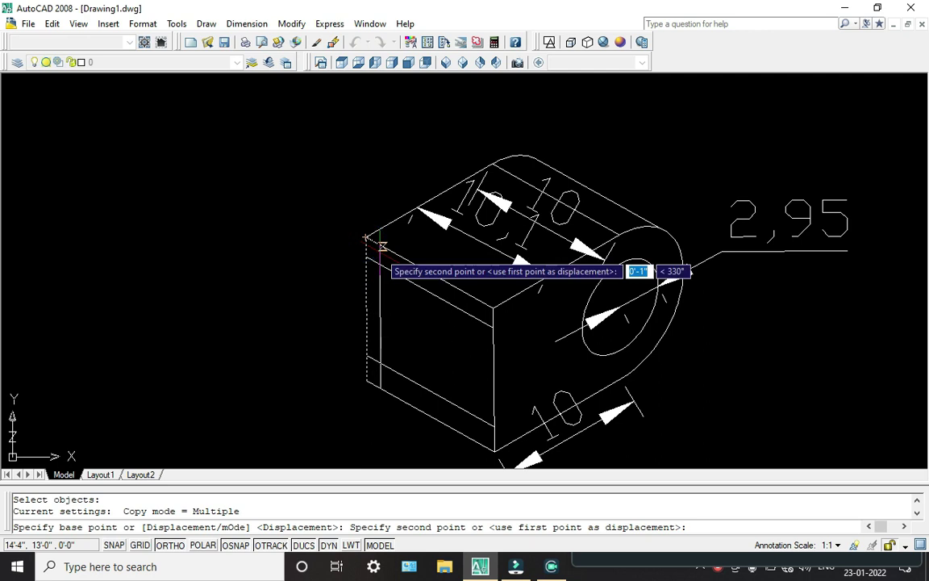
left_click(382, 248)
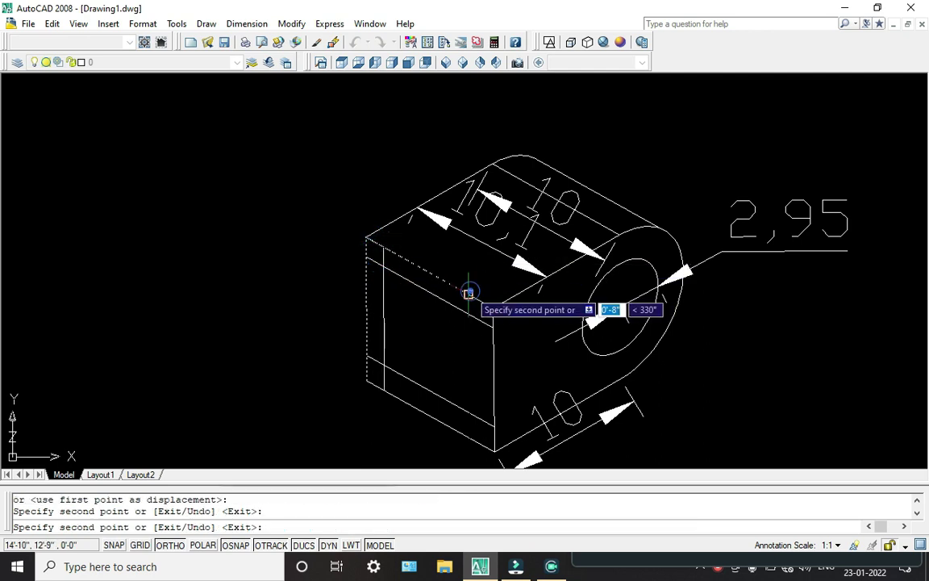
left_click(469, 292)
key("Escape")
Trim the overhanging line ends at the upper left corner of the left face's inner frame, using all objects as cutting edges.
type("t")
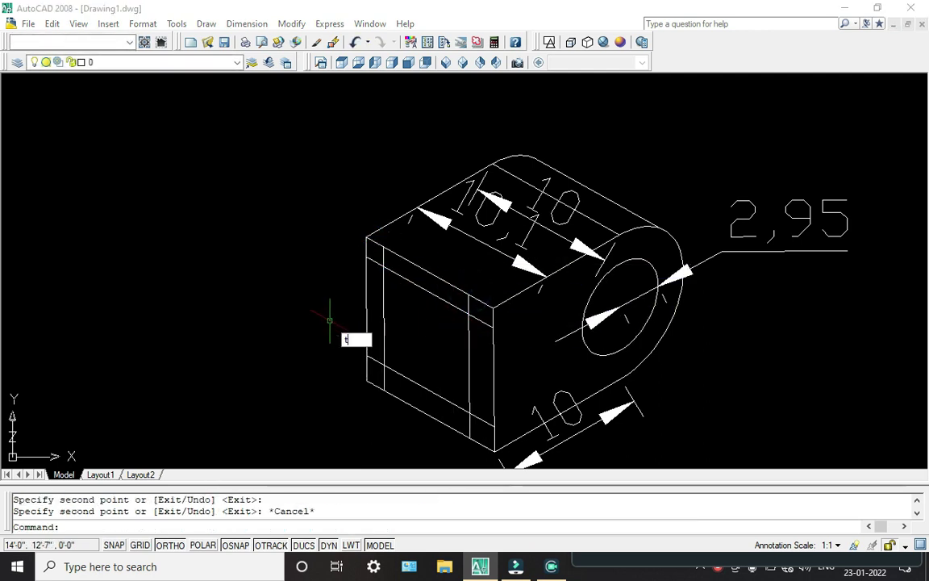
type("r")
key("Return")
key("Return")
scroll(363, 270, "up", 6)
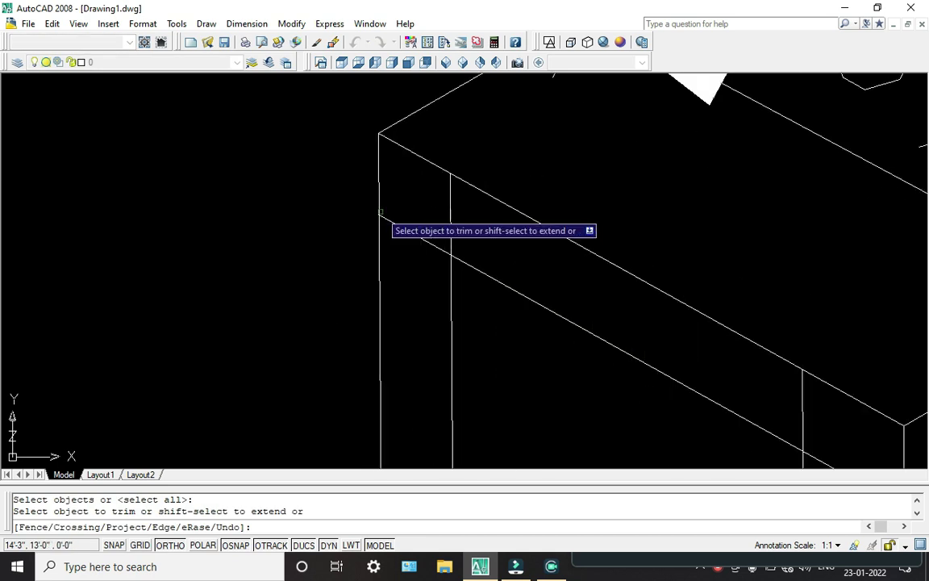
left_click(471, 222)
left_click(435, 203)
left_click(425, 201)
left_click(411, 264)
scroll(427, 263, "down", 4)
scroll(534, 281, "up", 2)
scroll(534, 281, "up", 2)
left_click(538, 279)
left_click(434, 229)
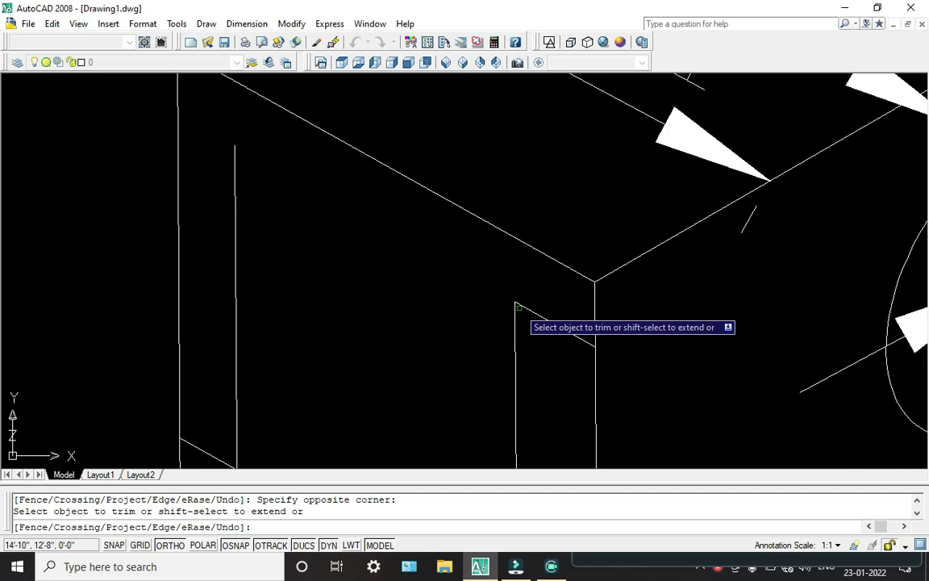
key("ctrl+z")
Trim the overhanging line ends at the inner frame's upper right corner.
scroll(452, 255, "down", 2)
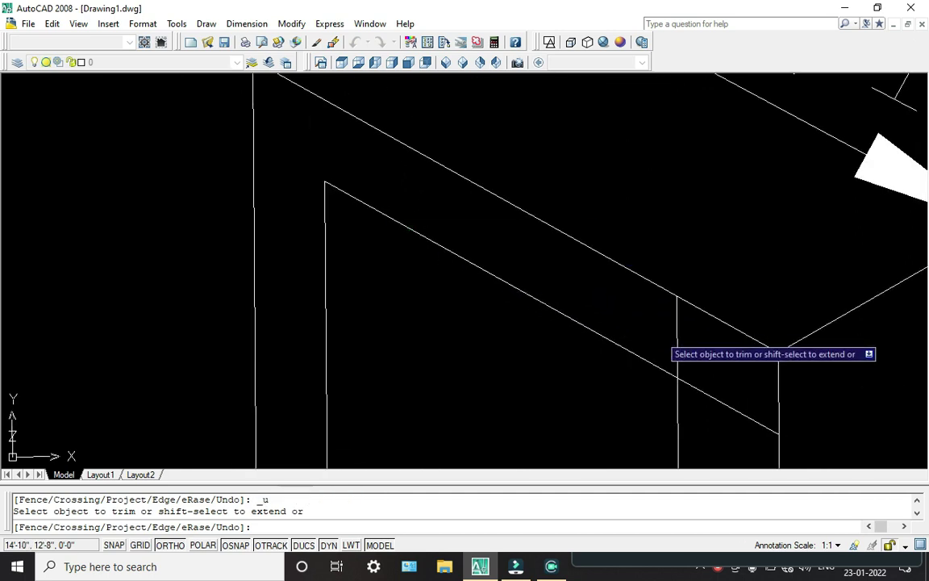
scroll(559, 323, "up", 3)
left_click(537, 257)
left_click(520, 276)
left_click(533, 254)
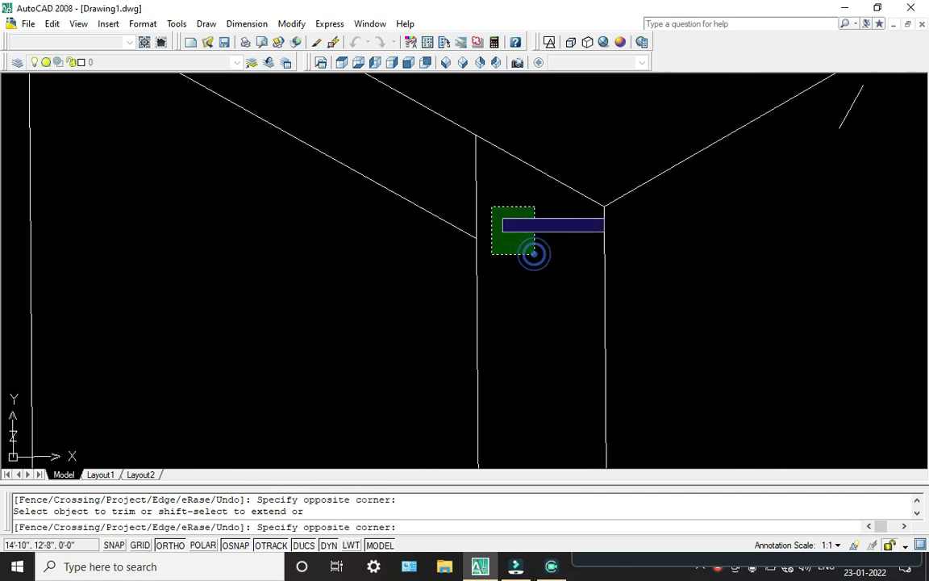
left_click(501, 228)
left_click(482, 193)
left_click(474, 184)
scroll(472, 181, "down", 4)
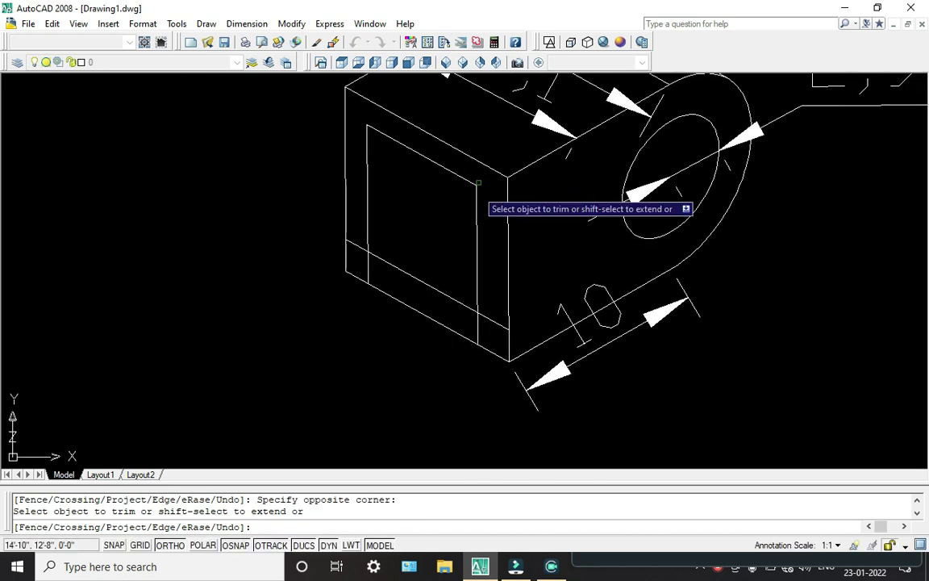
Trim the overhanging line ends at the inner frame's lower right corner.
scroll(491, 327, "up", 4)
left_click(491, 328)
left_click(475, 266)
left_click(450, 346)
left_click(392, 320)
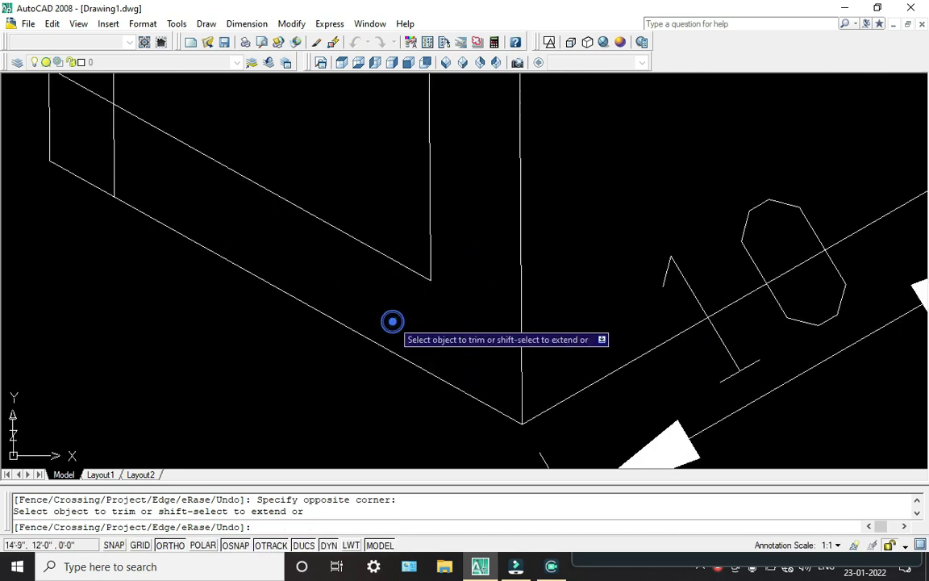
Trim the overhanging line ends at the inner frame's lower left corner and finish trimming.
scroll(392, 321, "down", 2)
middle_click_drag(392, 321, 618, 352)
scroll(431, 255, "up", 4)
left_click(429, 234)
scroll(429, 234, "down", 2)
left_click(419, 276)
scroll(418, 276, "down", 4)
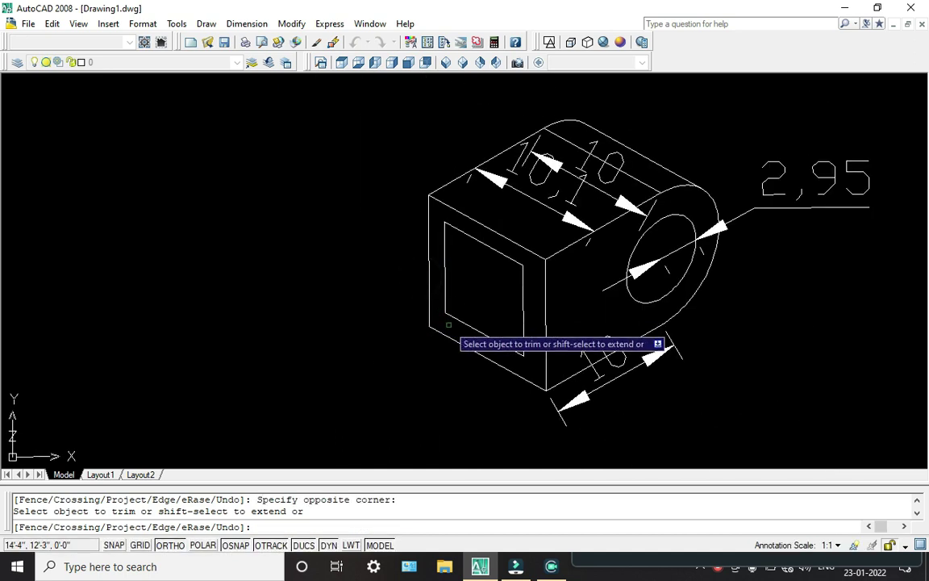
key("Escape")
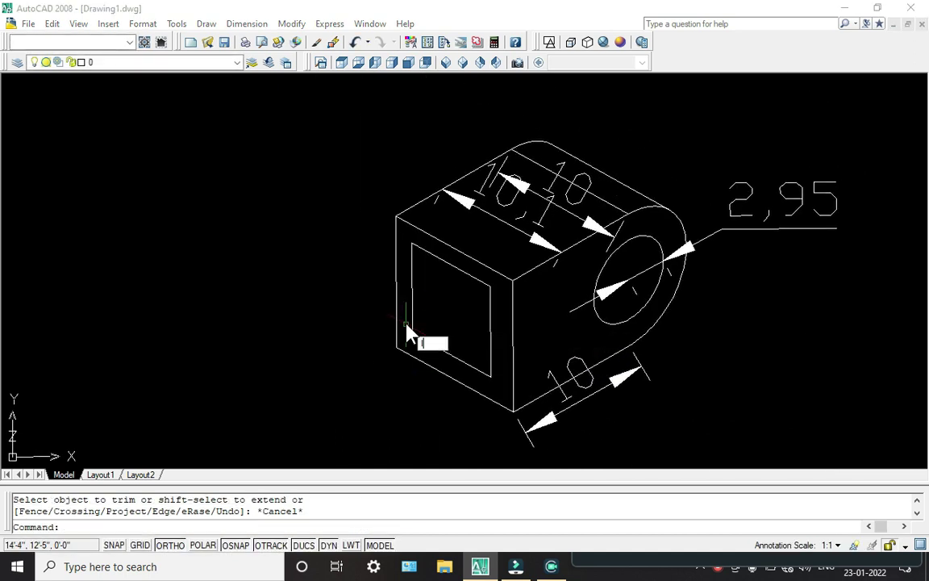
Draw a line from the inner frame's upper left corner, receding at 30° along the isometric axis in the Top isoplane.
type("l")
key("Return")
left_click(413, 245)
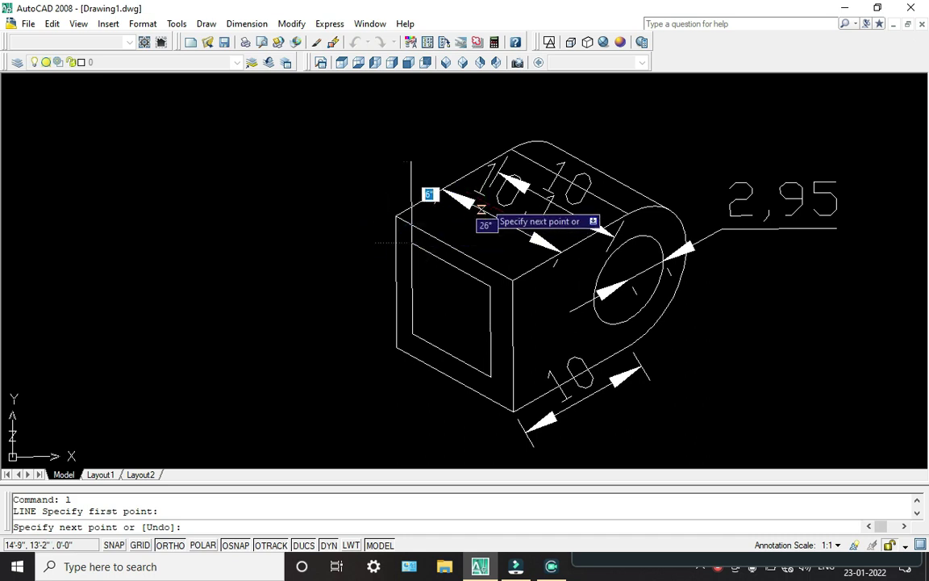
key("F5")
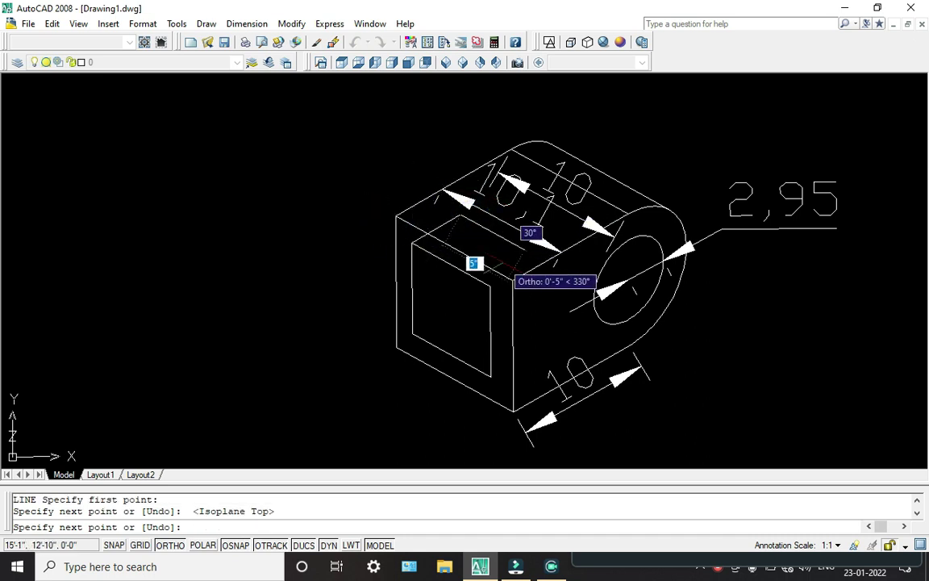
key("Escape")
Try to draw a line from the inner frame's upper right corner along the receding isometric axis, and undo it.
type("l")
key("Return")
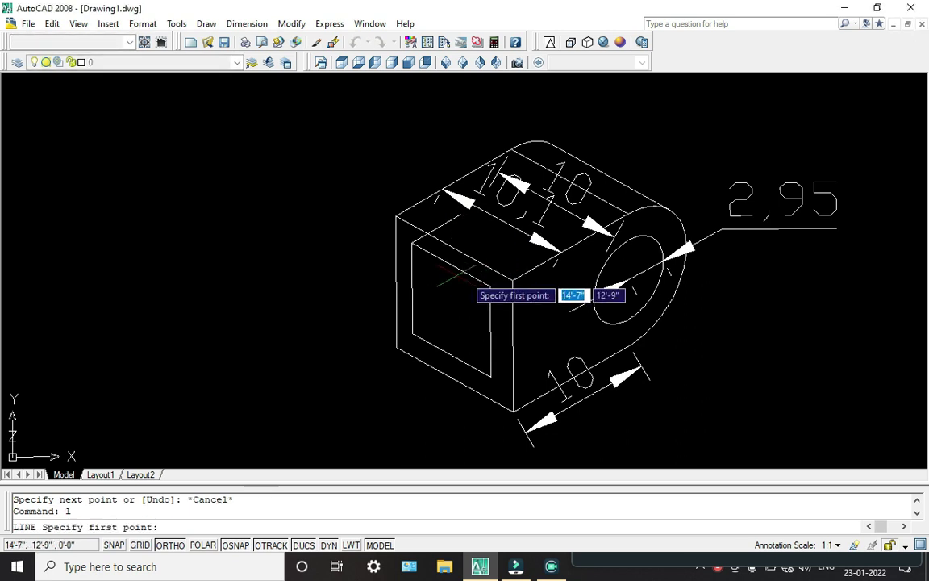
left_click(490, 286)
left_click(513, 278)
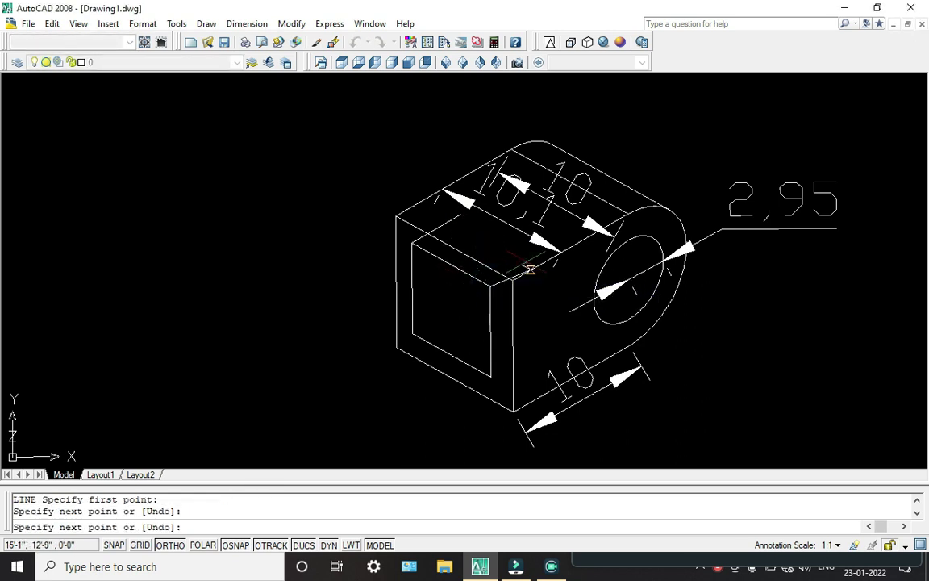
key("Return")
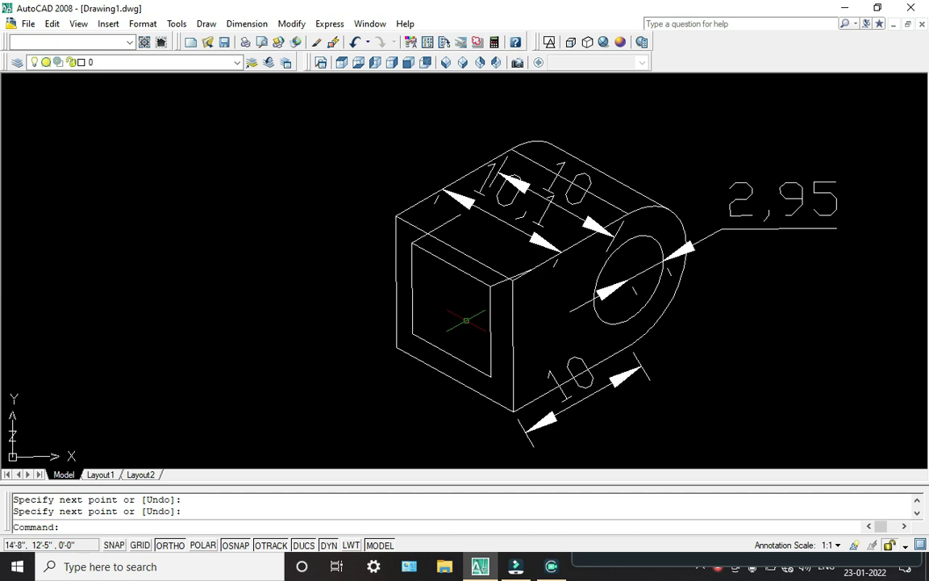
key("ctrl+z")
type("l")
key("Return")
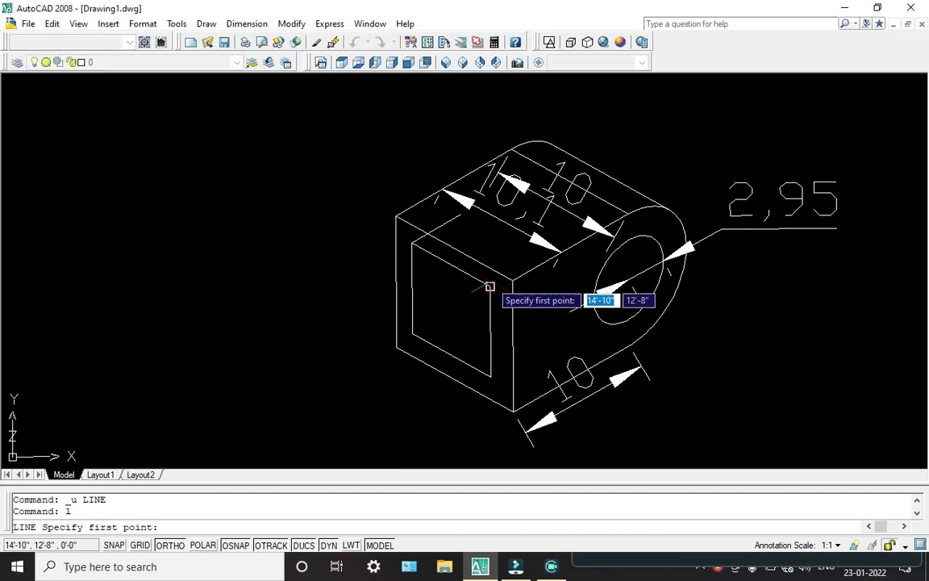
left_click(490, 286)
key("Escape")
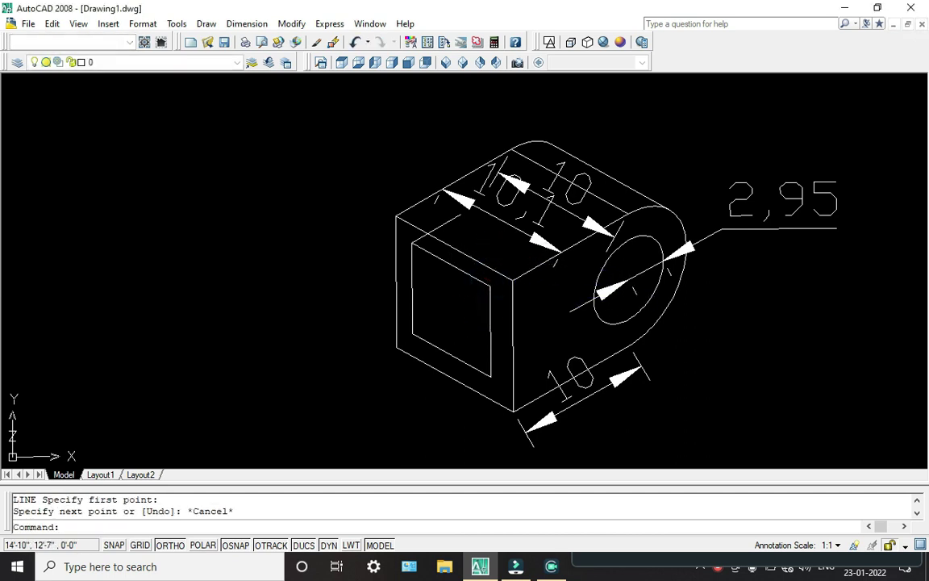
Draw a short line from the inner frame's upper right corner, receding at 30° past the block's front top edge.
scroll(487, 296, "up", 3)
type("l")
key("Return")
left_click(494, 270)
left_click(541, 246)
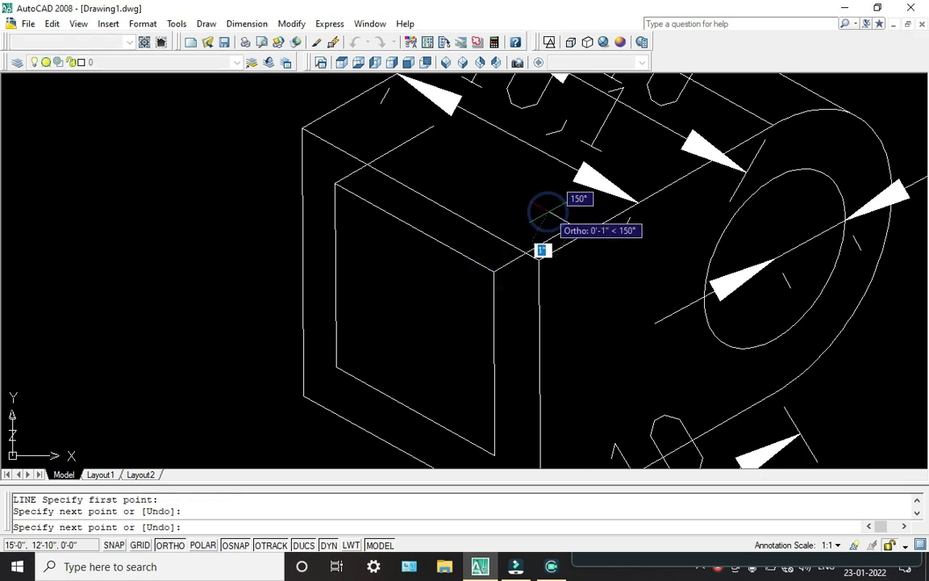
key("Return")
Draw a line from the inner frame's lower left corner, receding at 30° to just past the frame's right edge.
scroll(441, 280, "down", 2)
scroll(366, 374, "up", 5)
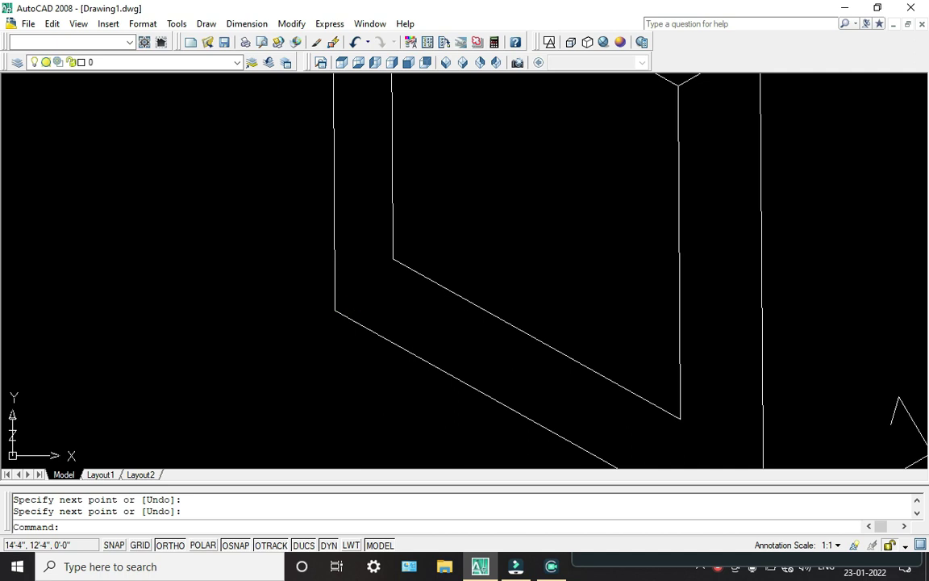
key("Return")
left_click(397, 258)
left_click(529, 182)
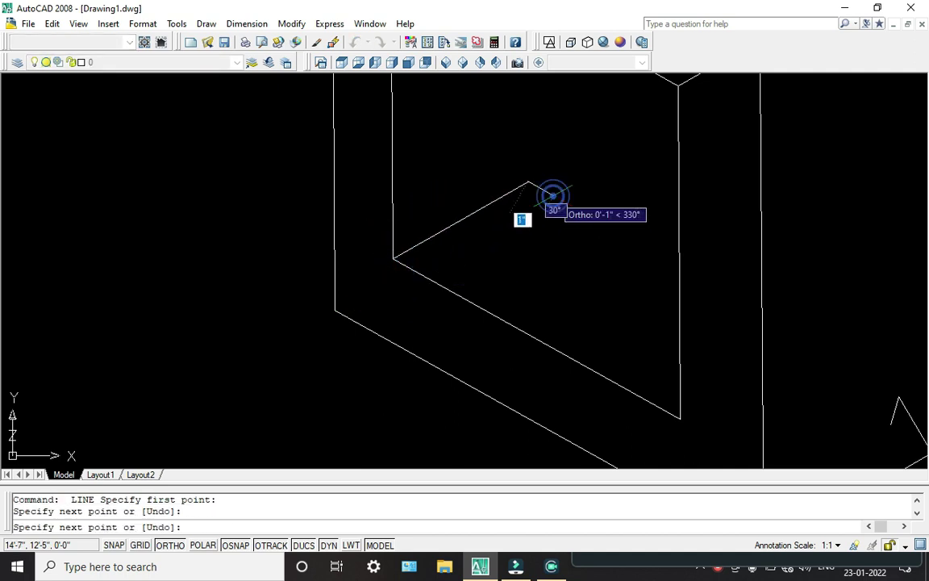
scroll(415, 294, "down", 5)
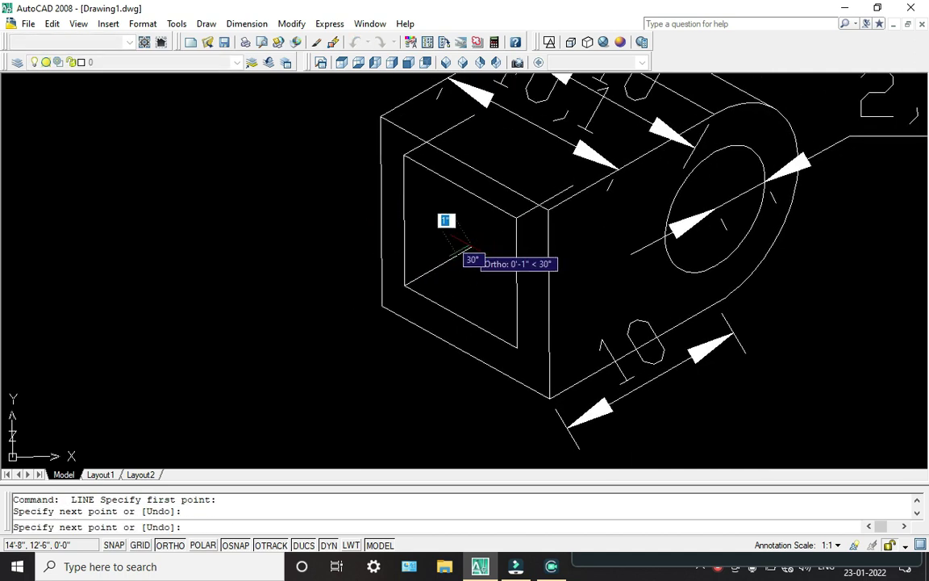
scroll(531, 226, "up", 7)
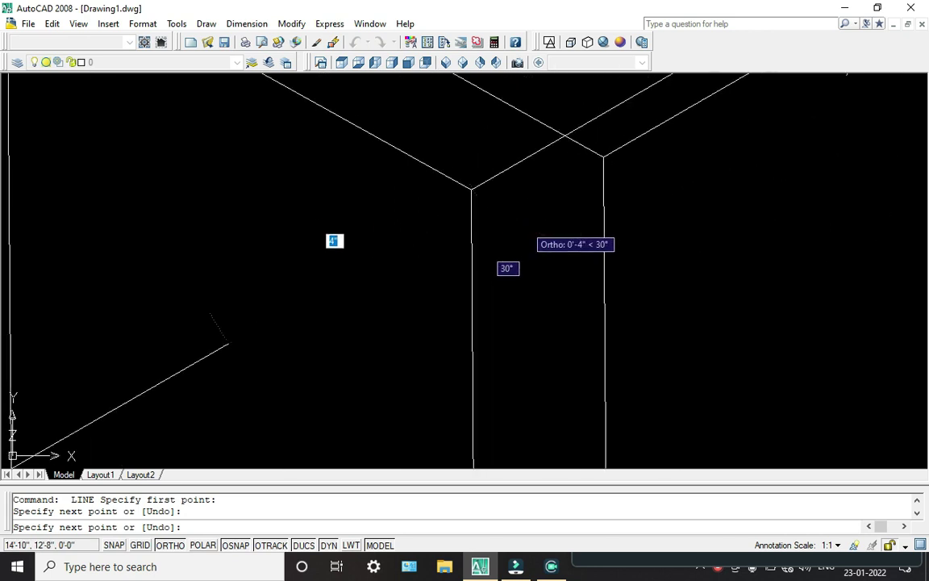
left_click(473, 192)
scroll(462, 242, "down", 4)
key("Return")
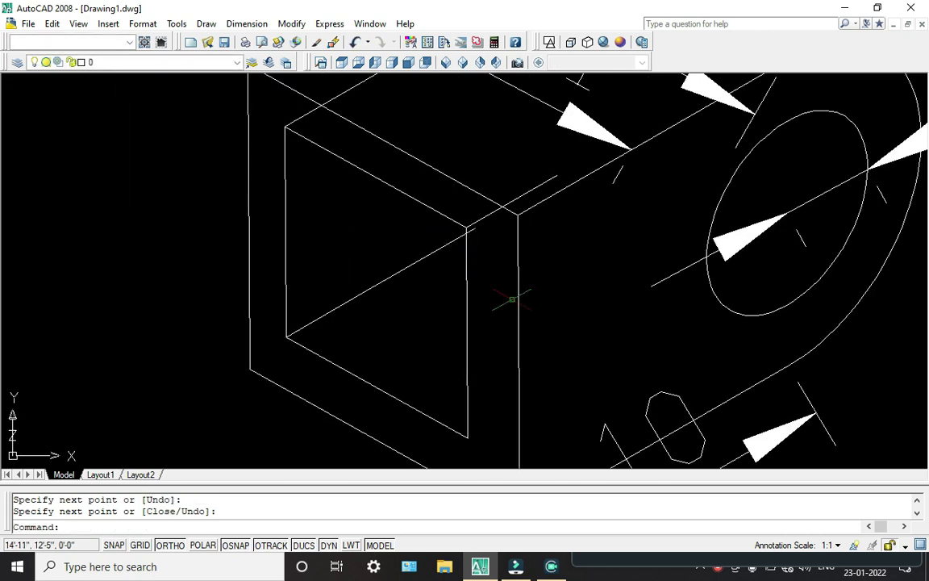
scroll(492, 282, "down", 2)
key("Return")
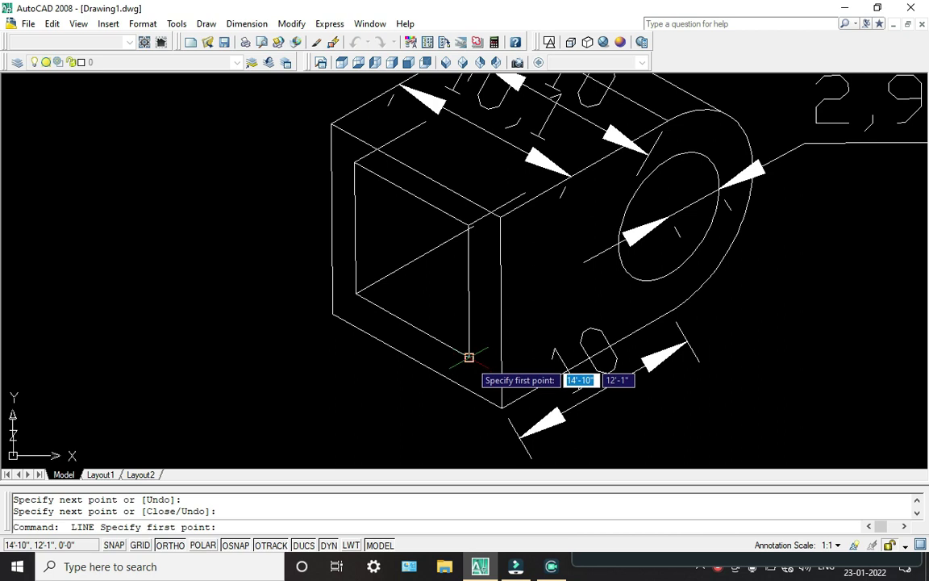
key("Escape")
Trim the receding lines' overhangs beyond the block's front top edge and the inner frame's right edge.
type("t")
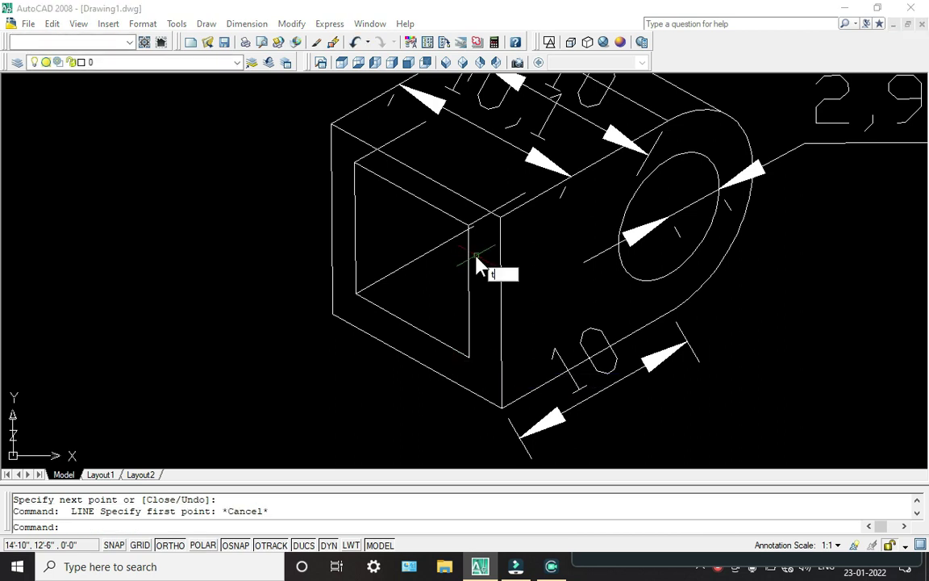
key("Return")
key("Return")
scroll(488, 176, "up", 4)
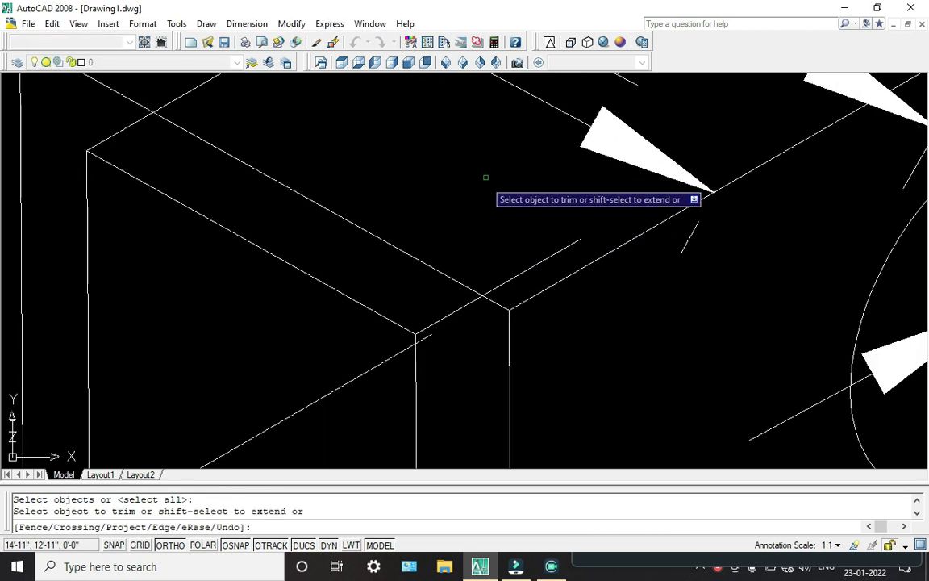
left_click(521, 273)
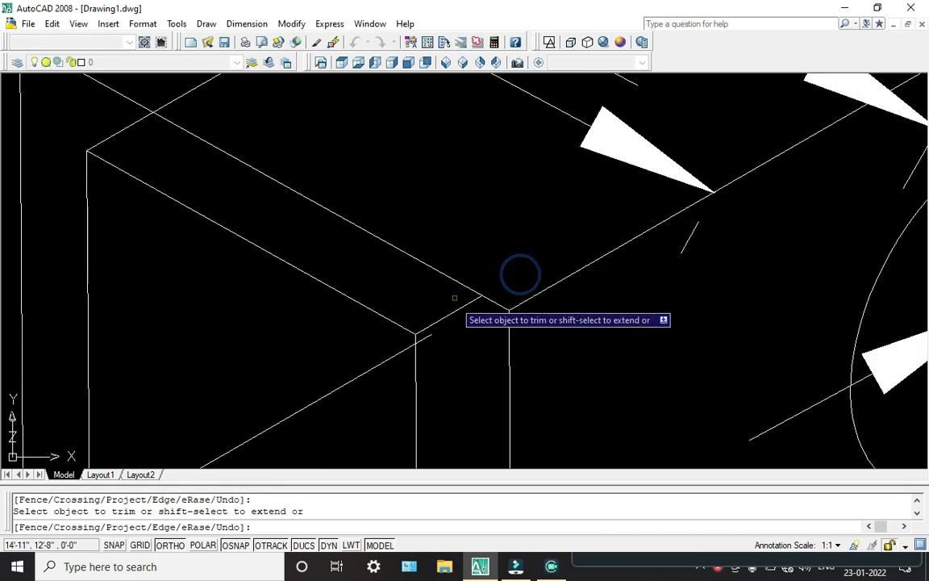
left_click(428, 336)
middle_click_drag(442, 228, 491, 316)
left_click(364, 169)
left_click(244, 133)
scroll(356, 265, "down", 5)
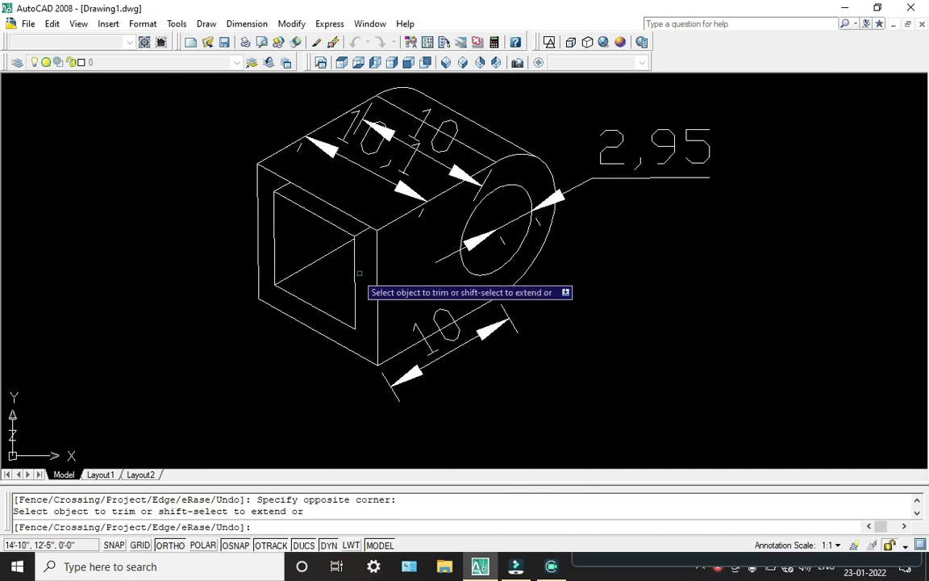
scroll(317, 262, "up", 4)
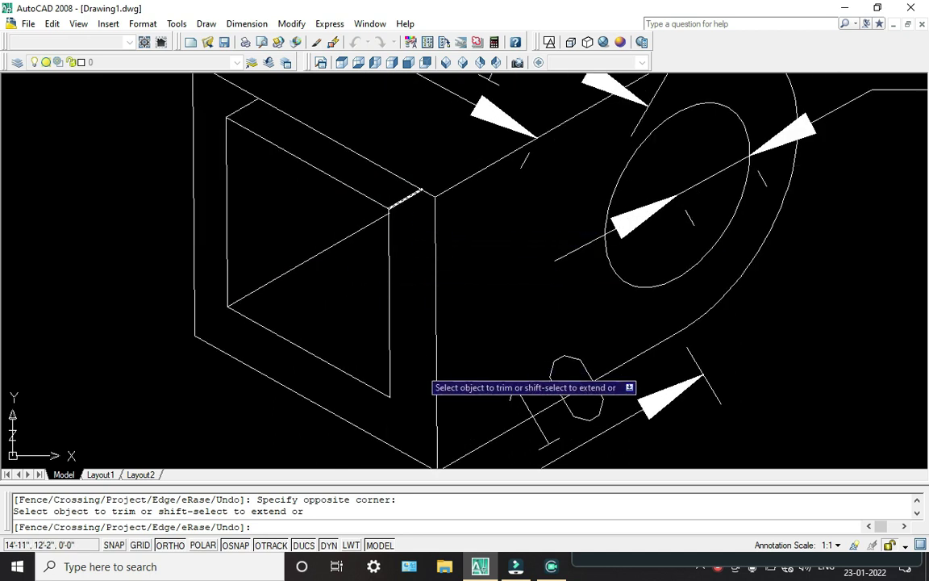
key("Escape")
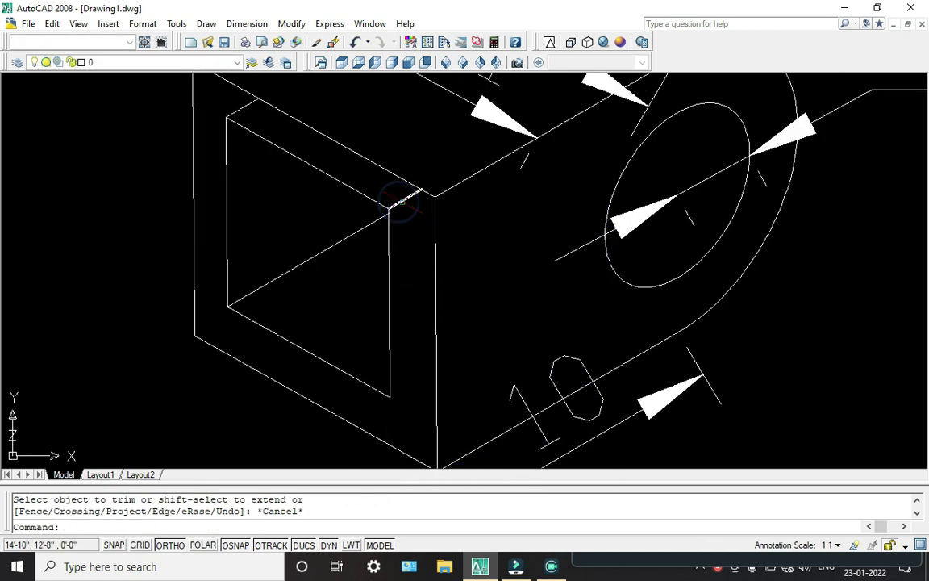
Erase the two short receding lines at the inner frame's upper right and upper left corners.
left_click(406, 201)
key("Delete")
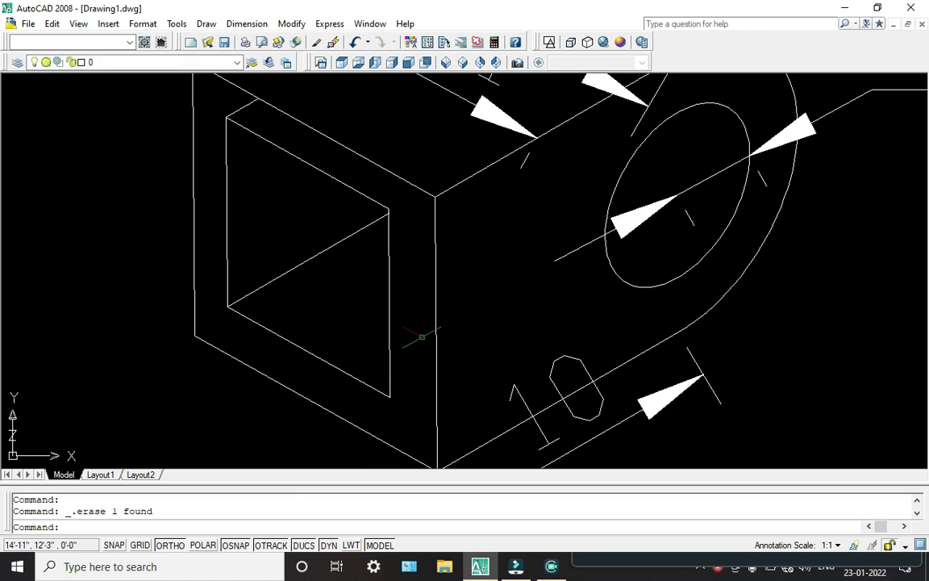
scroll(400, 326, "down", 3)
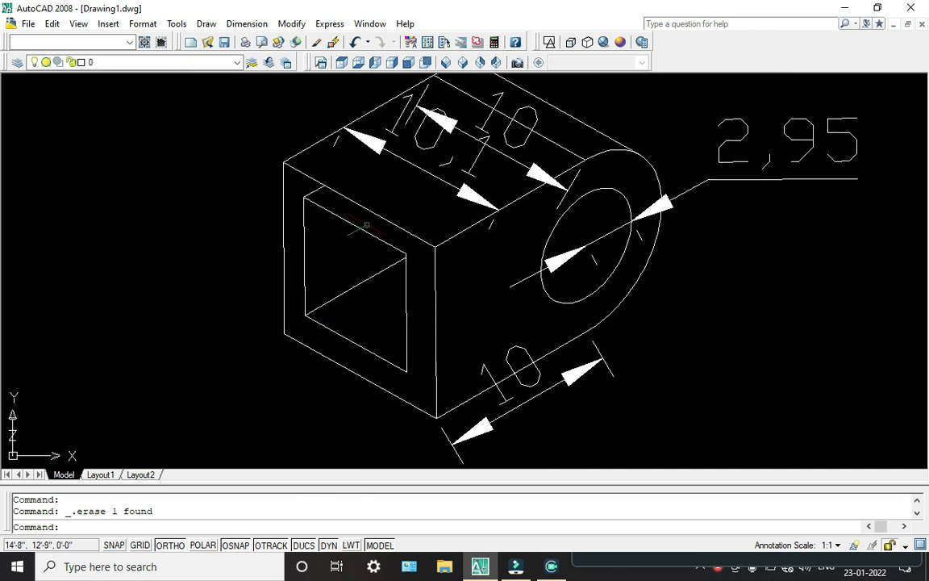
left_click(316, 194)
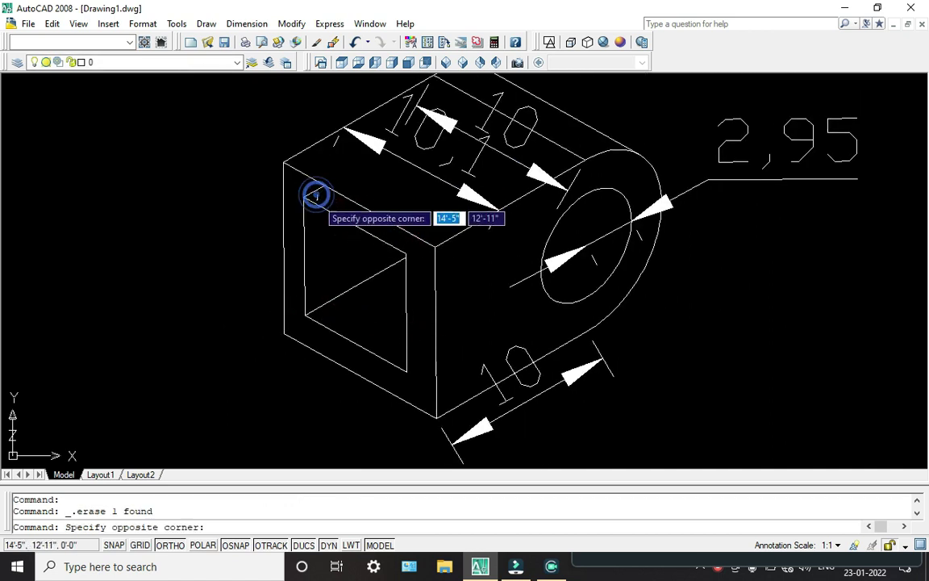
left_click(314, 190)
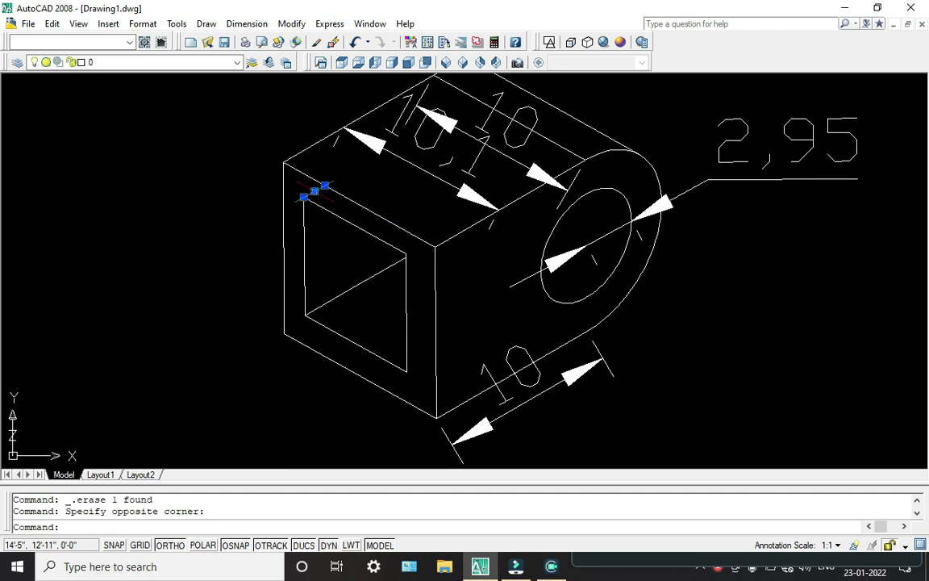
key("Delete")
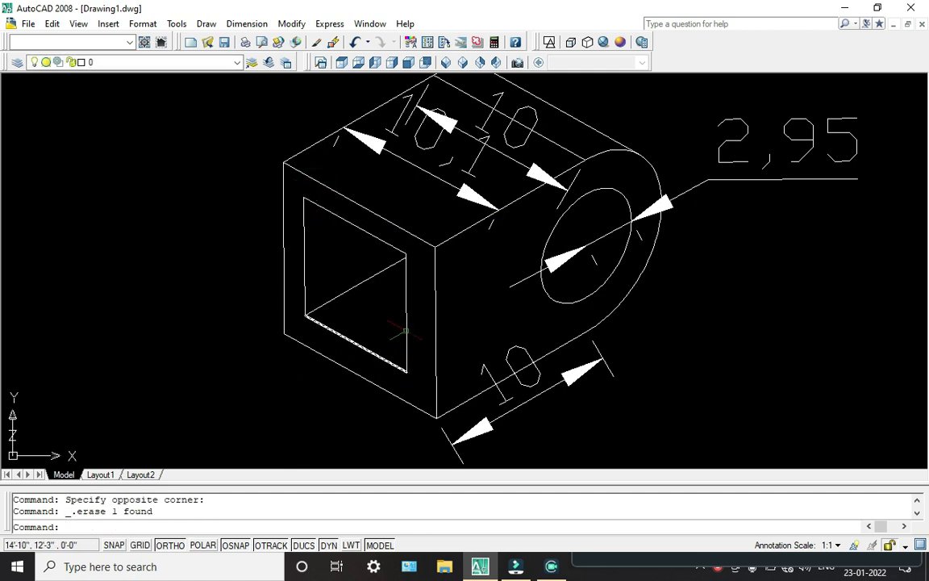
Hatch the area between the left face's outline and its inner frame with the predefined ANGLE pattern at scale 1.
scroll(374, 300, "up", 2)
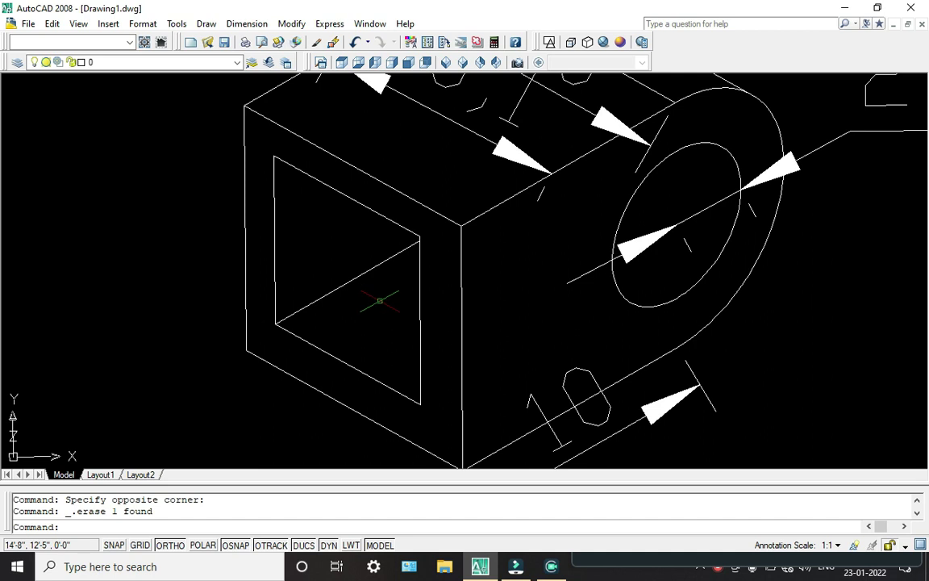
scroll(379, 303, "down", 2)
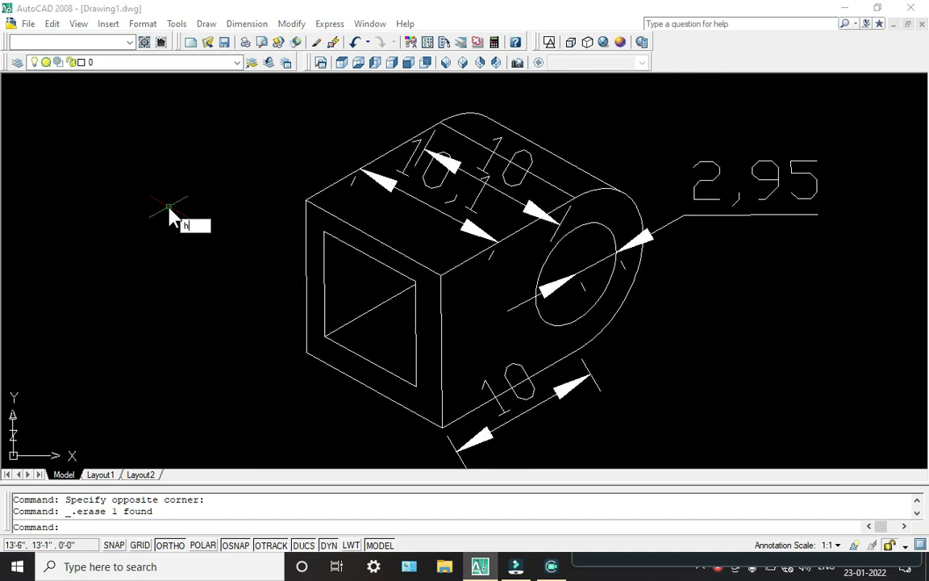
type("h")
key("Return")
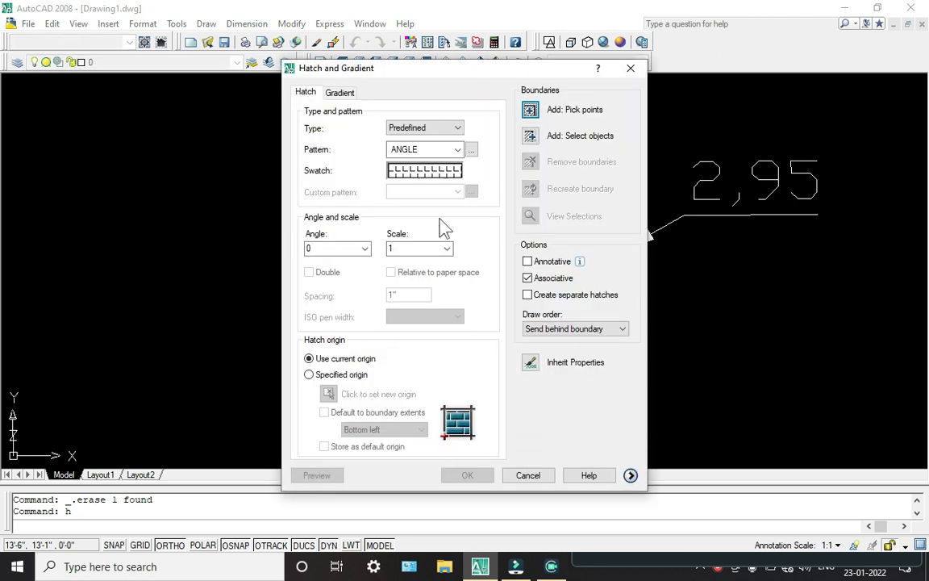
left_click(440, 170)
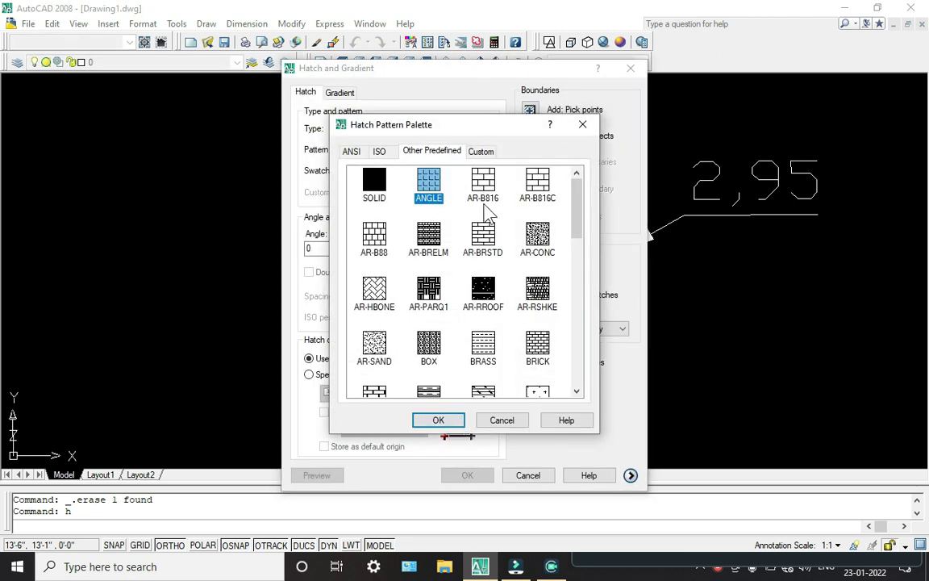
left_click(435, 426)
left_click(447, 251)
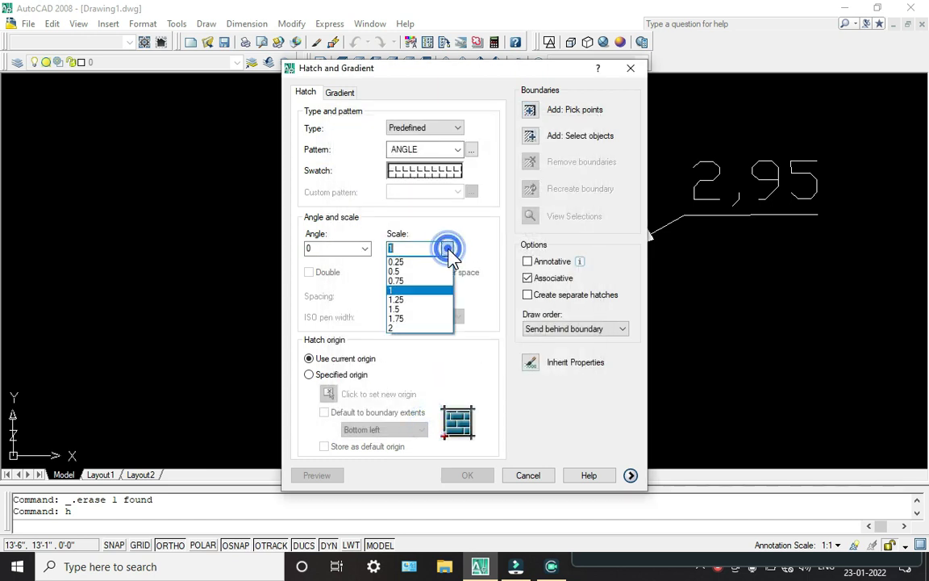
left_click(416, 289)
left_click(530, 110)
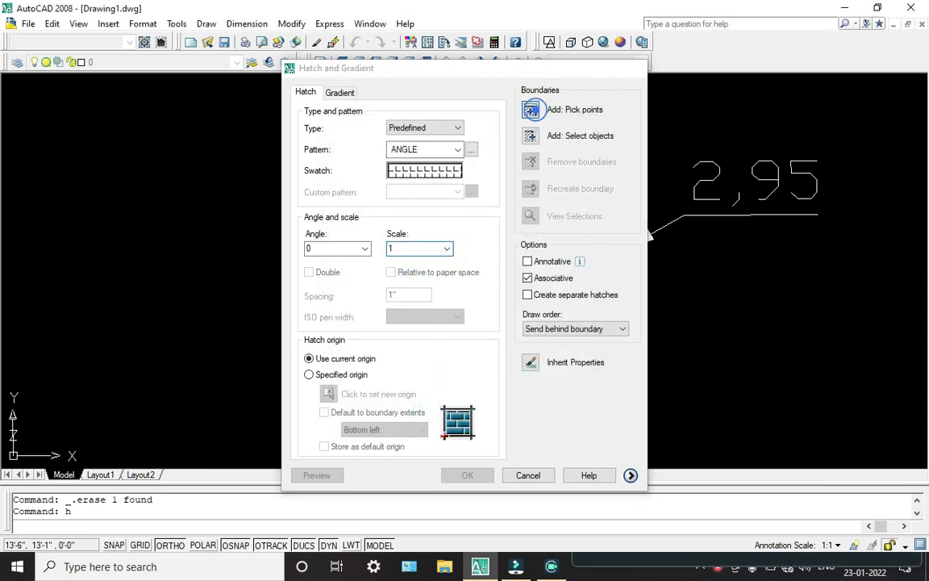
left_click(430, 284)
key("Return")
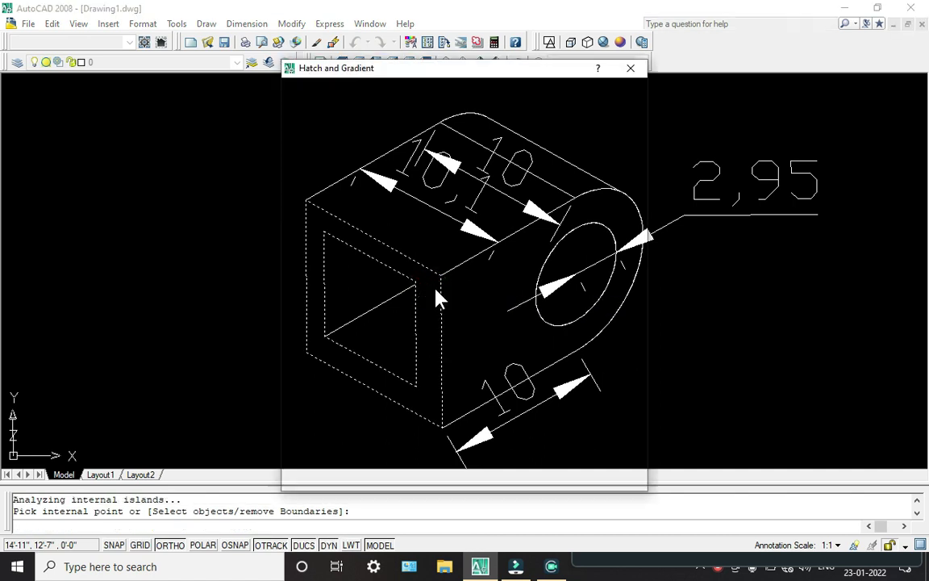
key("Return")
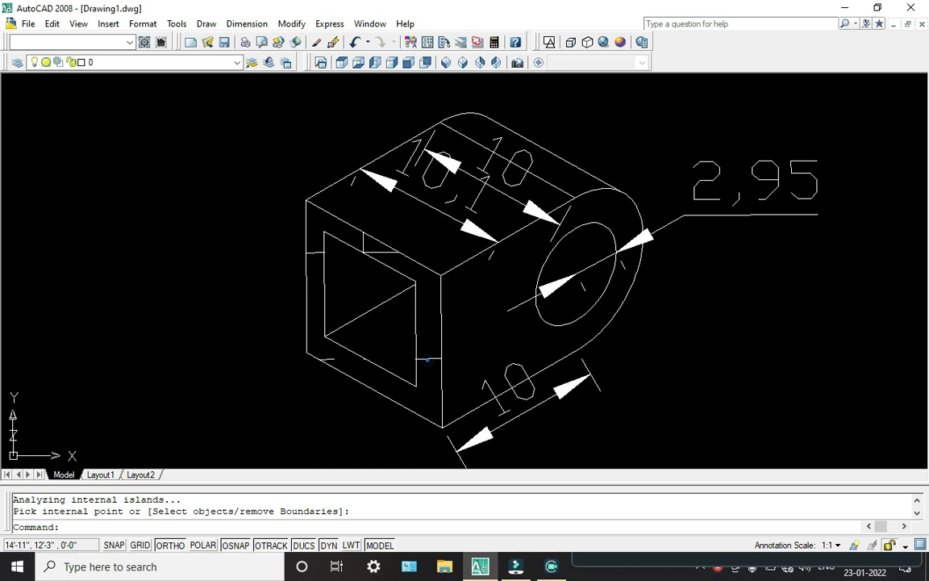
Set the scale of the left face's frame hatch to 0.5.
double_click(426, 360)
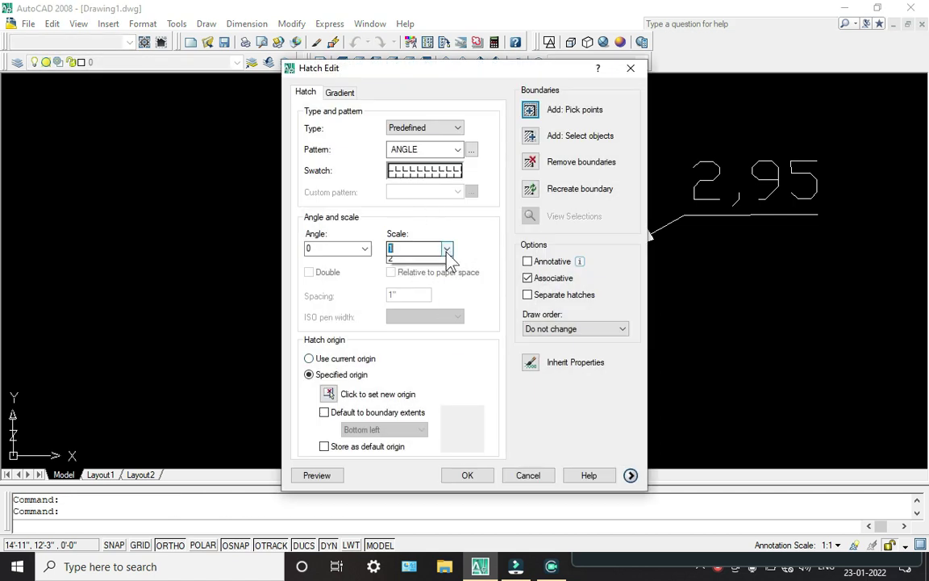
left_click(427, 272)
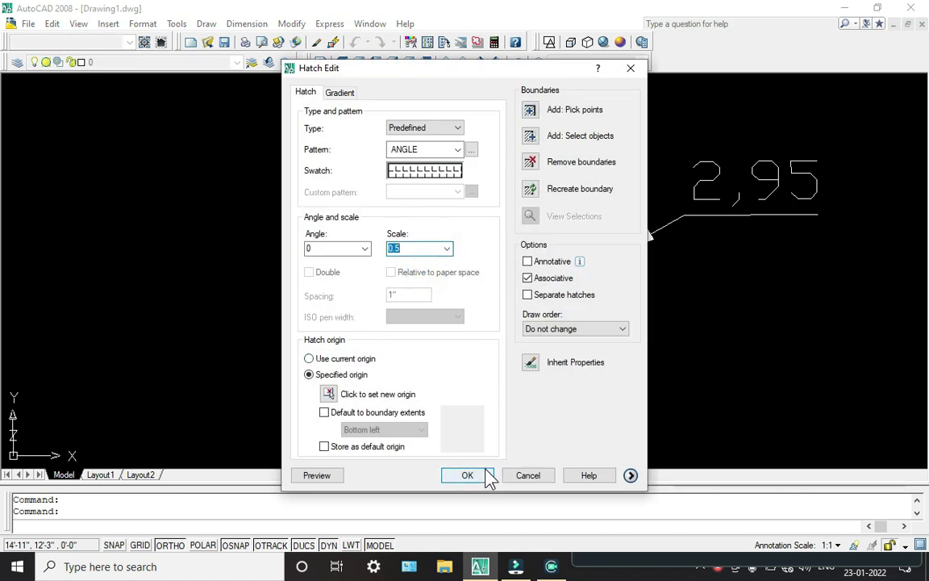
left_click(468, 475)
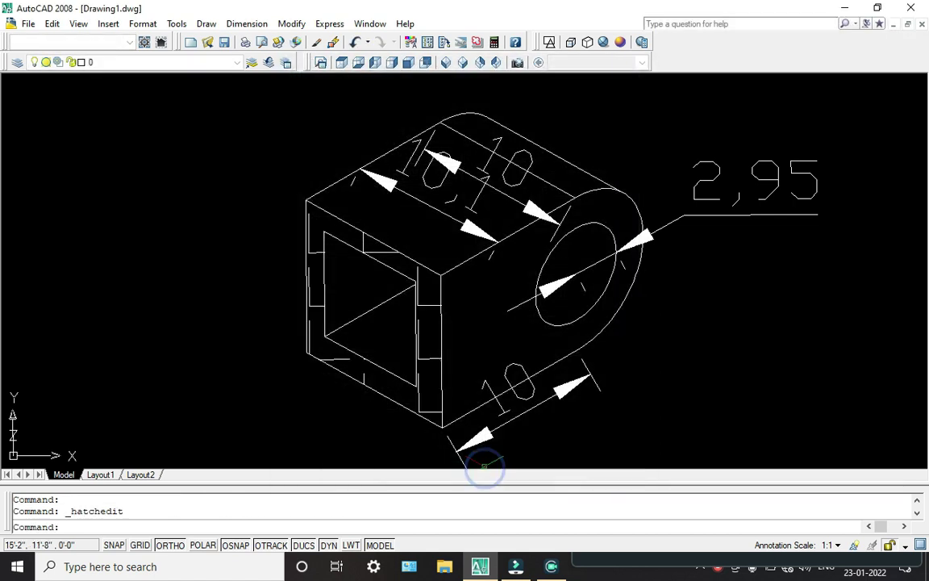
Set the scale of the ANGLE hatch in the left face's frame to 0.25.
left_click(422, 300)
left_click(429, 303)
double_click(429, 304)
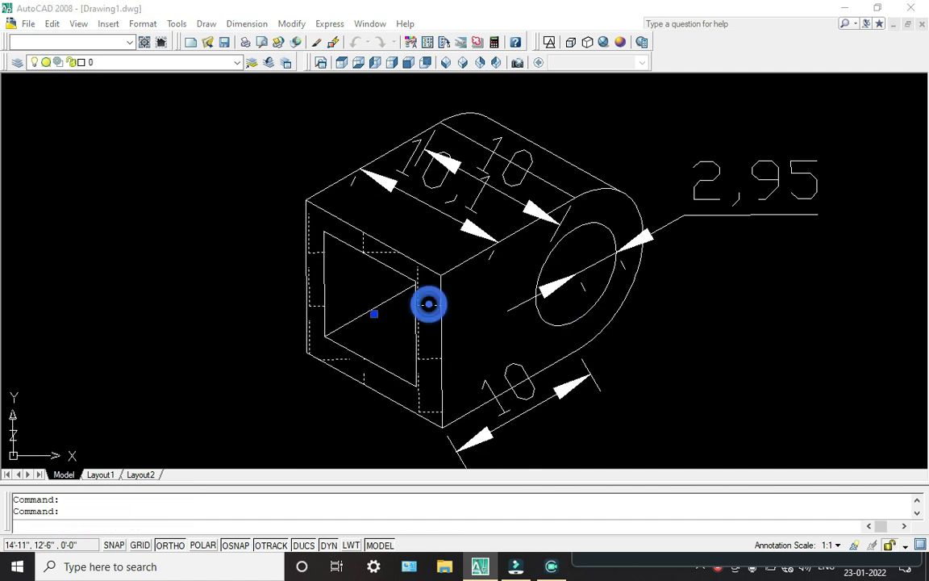
left_click(447, 250)
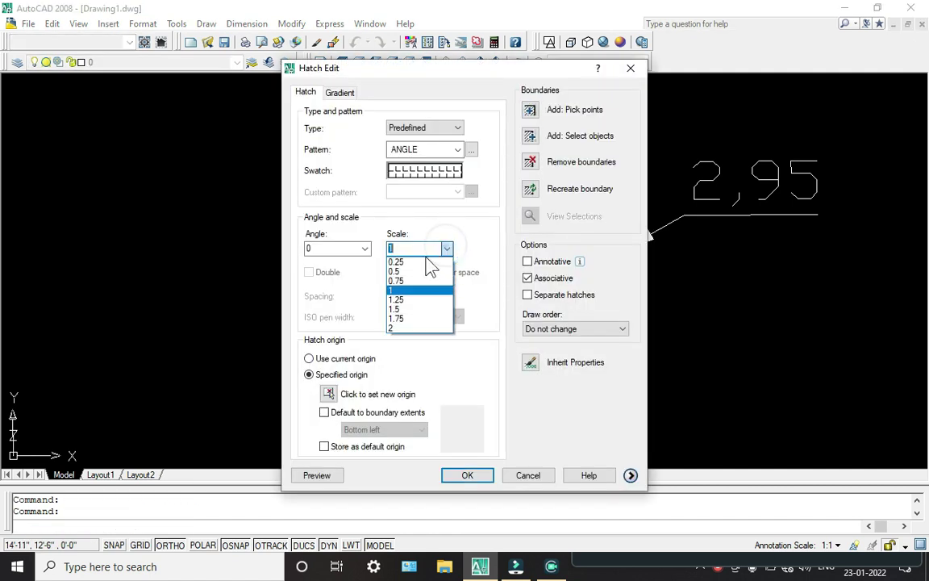
left_click(423, 262)
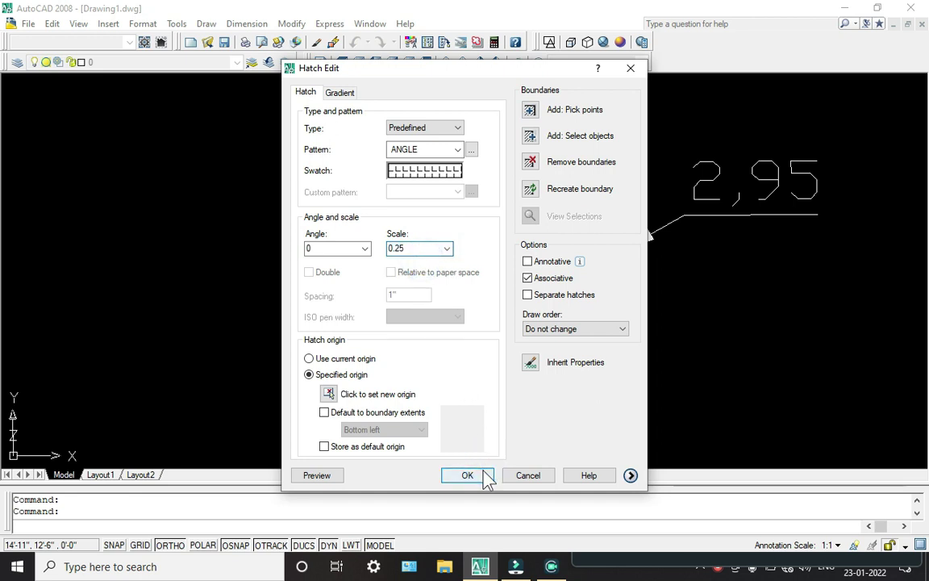
left_click(468, 475)
scroll(386, 257, "up", 5)
scroll(385, 257, "down", 5)
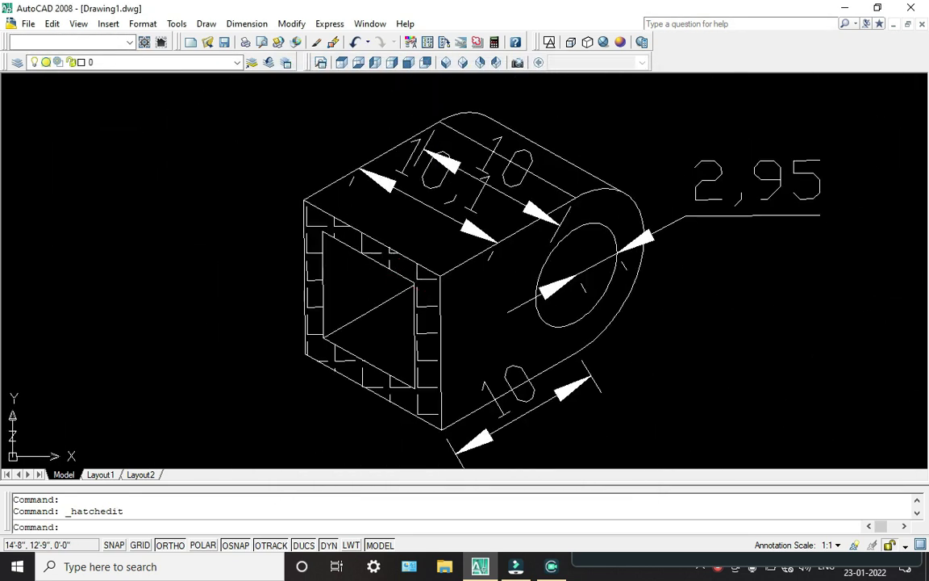
Erase the 10,1 dimension that overlaps the 10 dimension on the block's top face.
scroll(427, 289, "down", 2)
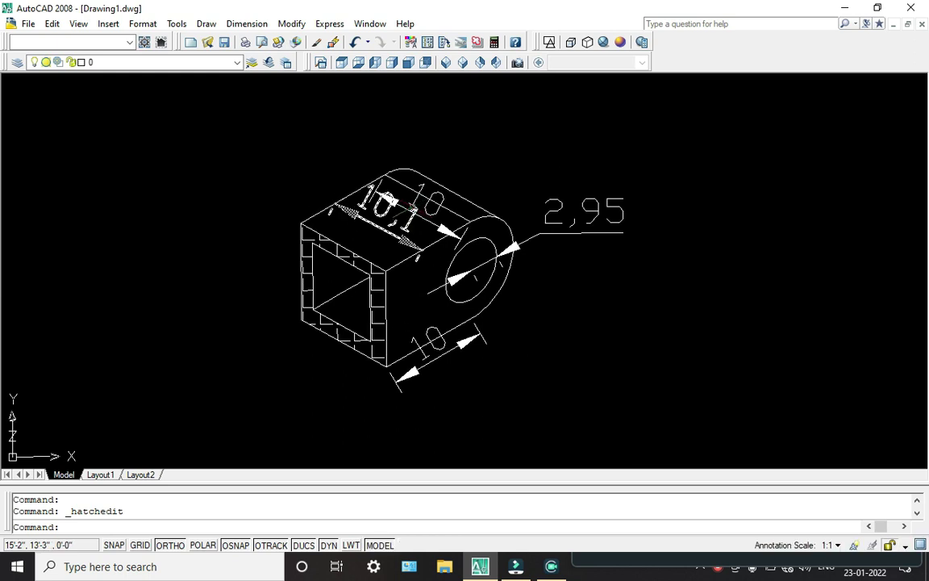
left_click(388, 209)
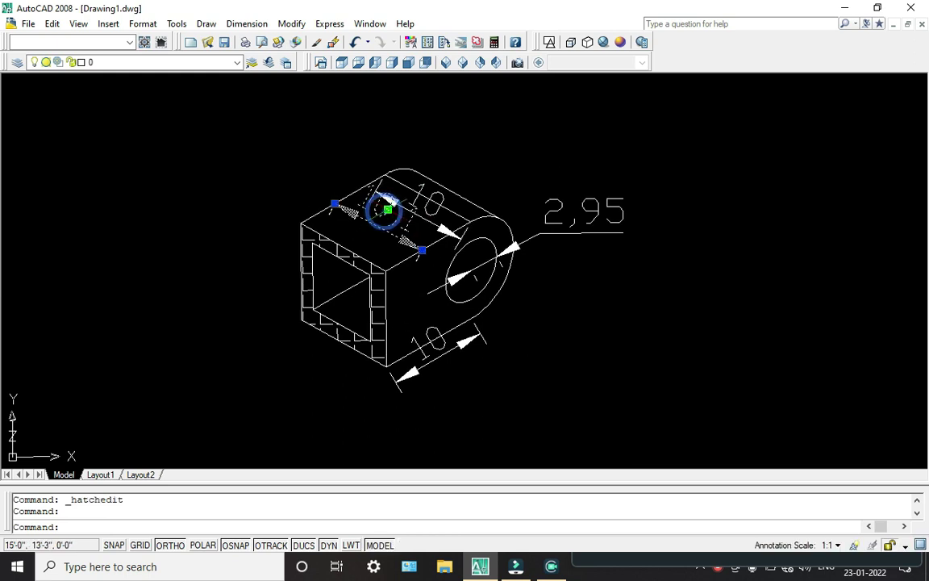
key("Delete")
scroll(405, 244, "up", 2)
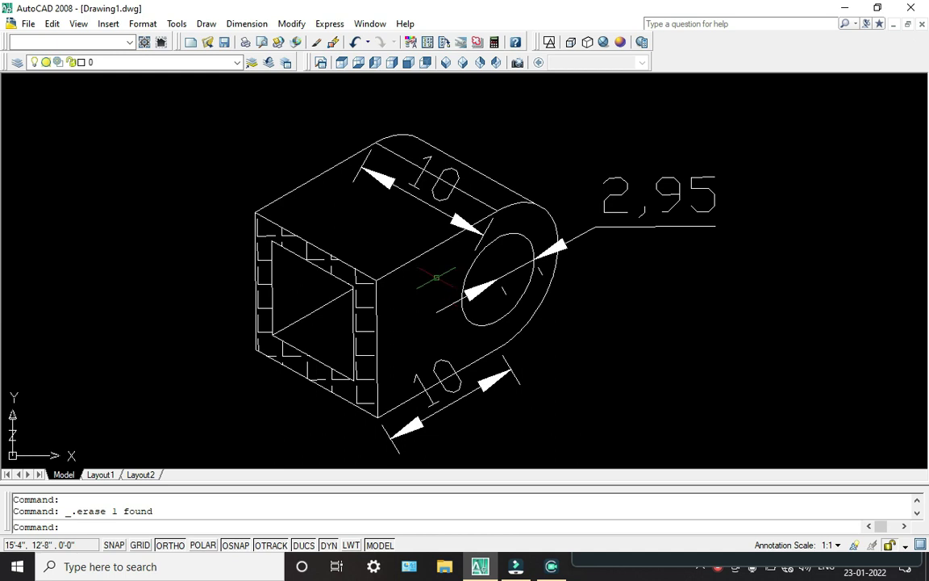
left_click(565, 567)
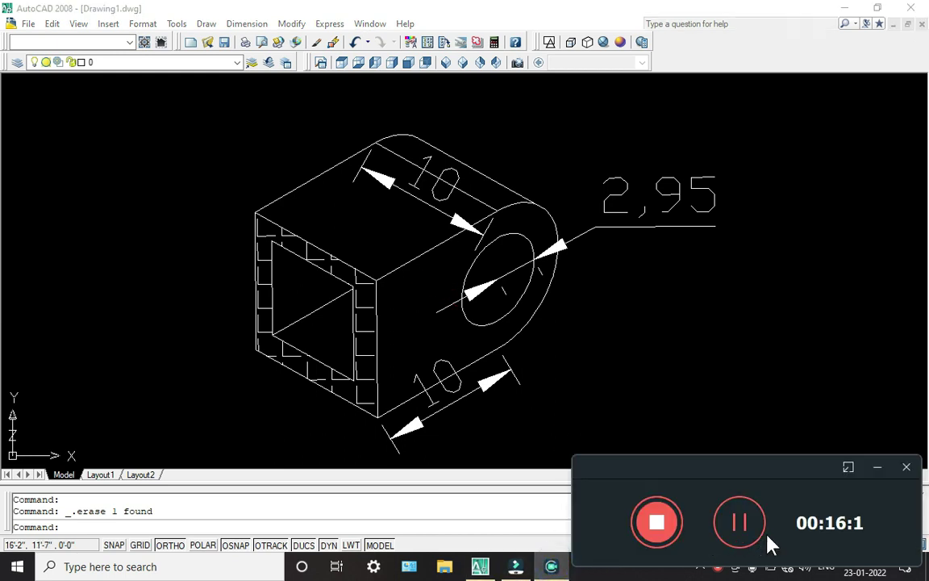